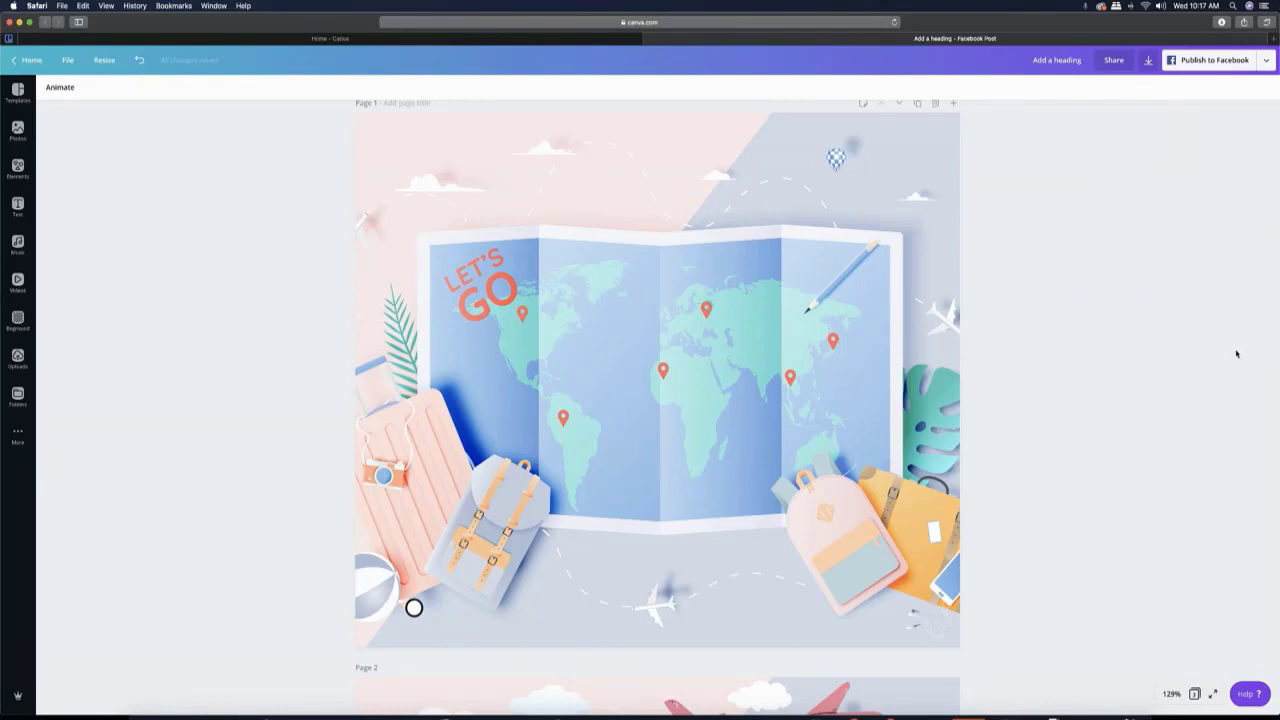
- Duplicate page 2, the complete "EXPLORE THE WORLD" design
scroll(1240, 352, "down", 2)
scroll(1236, 353, "down", 10)
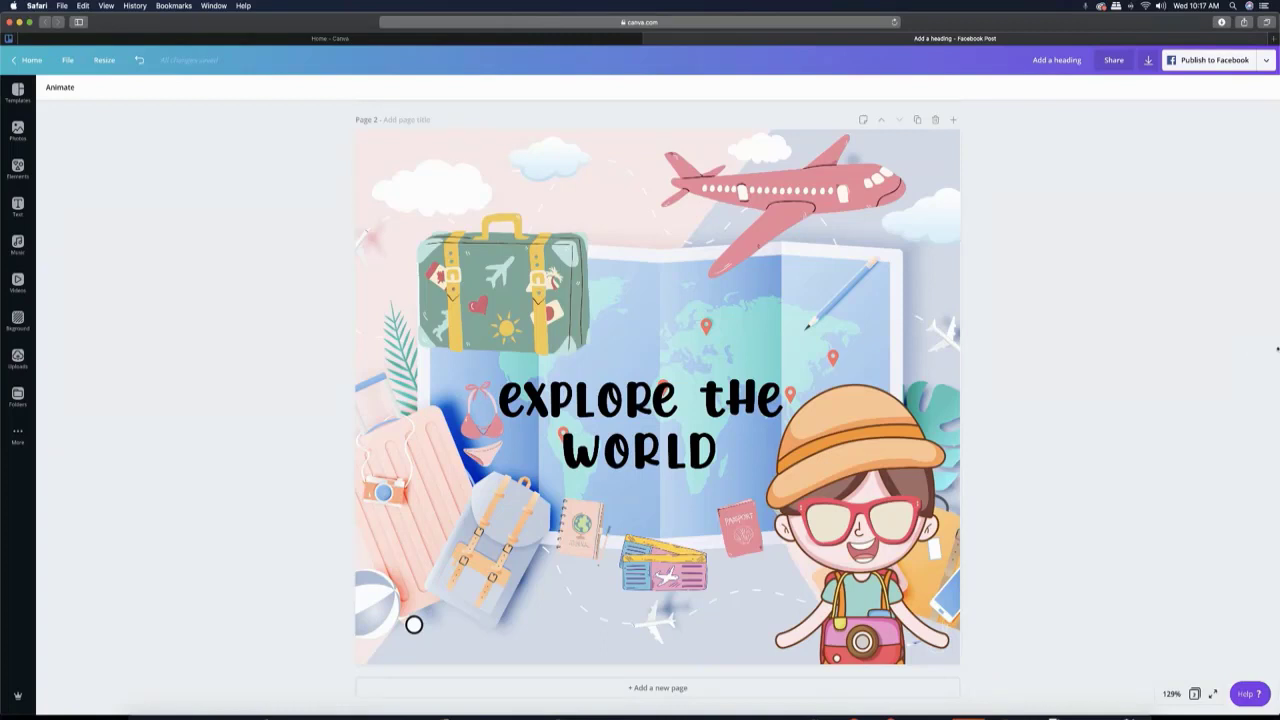
left_click(917, 121)
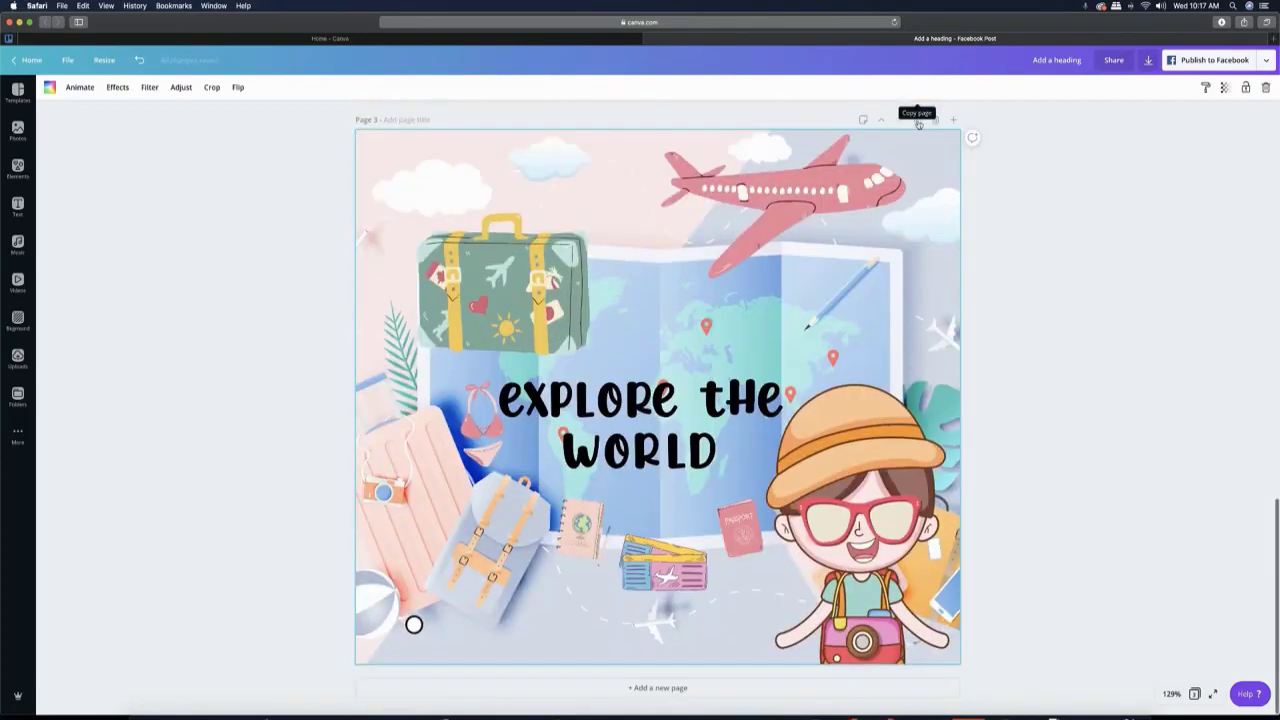
- Delete page 1, the one showing only the background without the heading or added graphics
scroll(1001, 212, "up", 4)
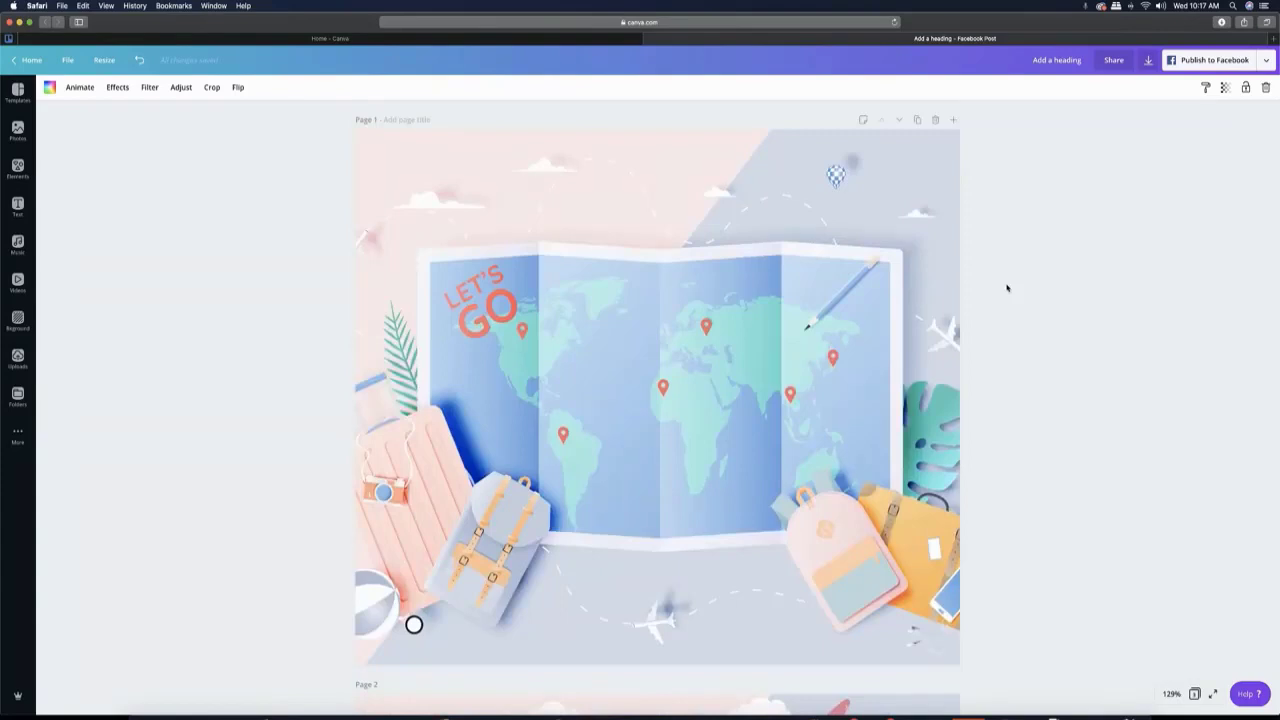
scroll(1007, 288, "down", 2)
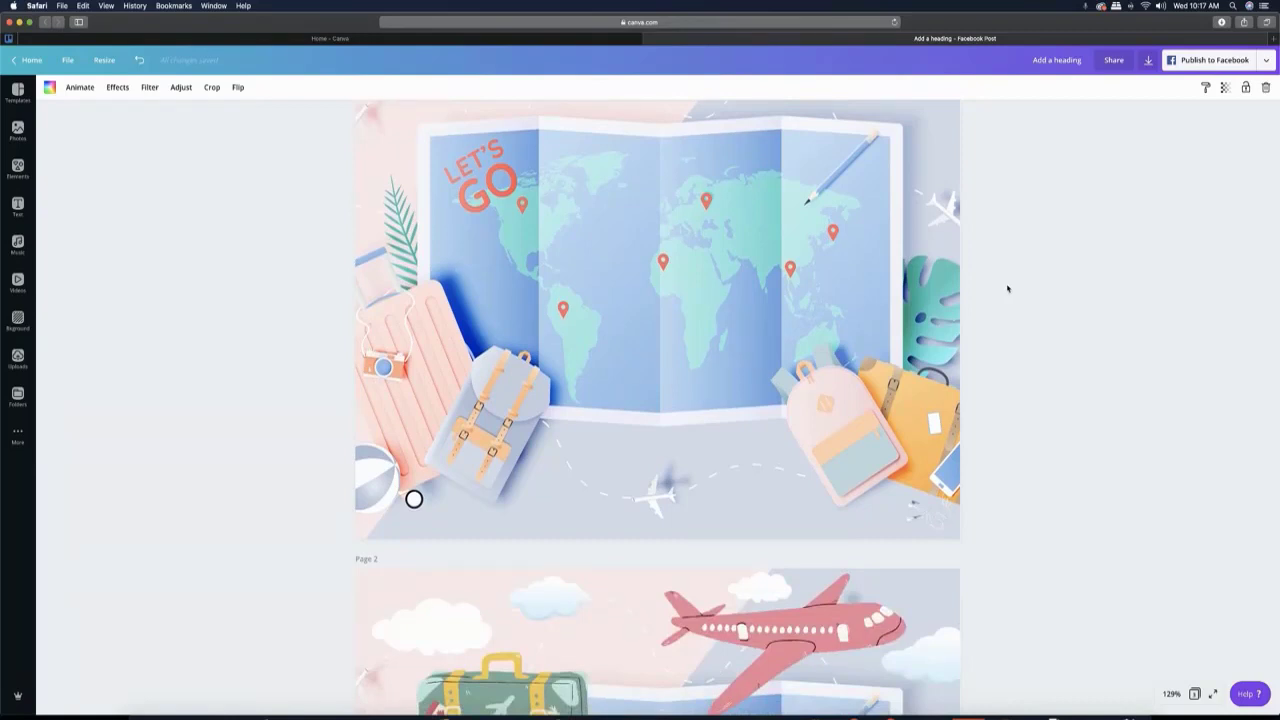
scroll(1007, 288, "up", 2)
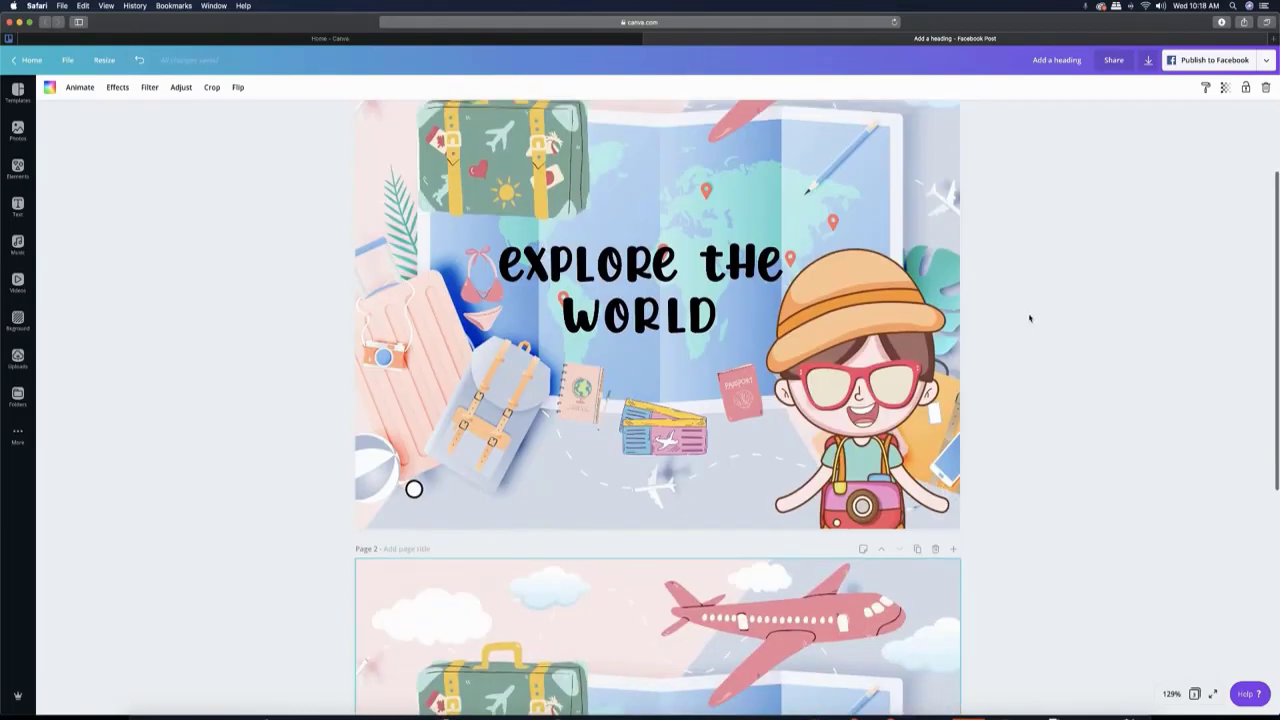
scroll(1030, 318, "up", 2)
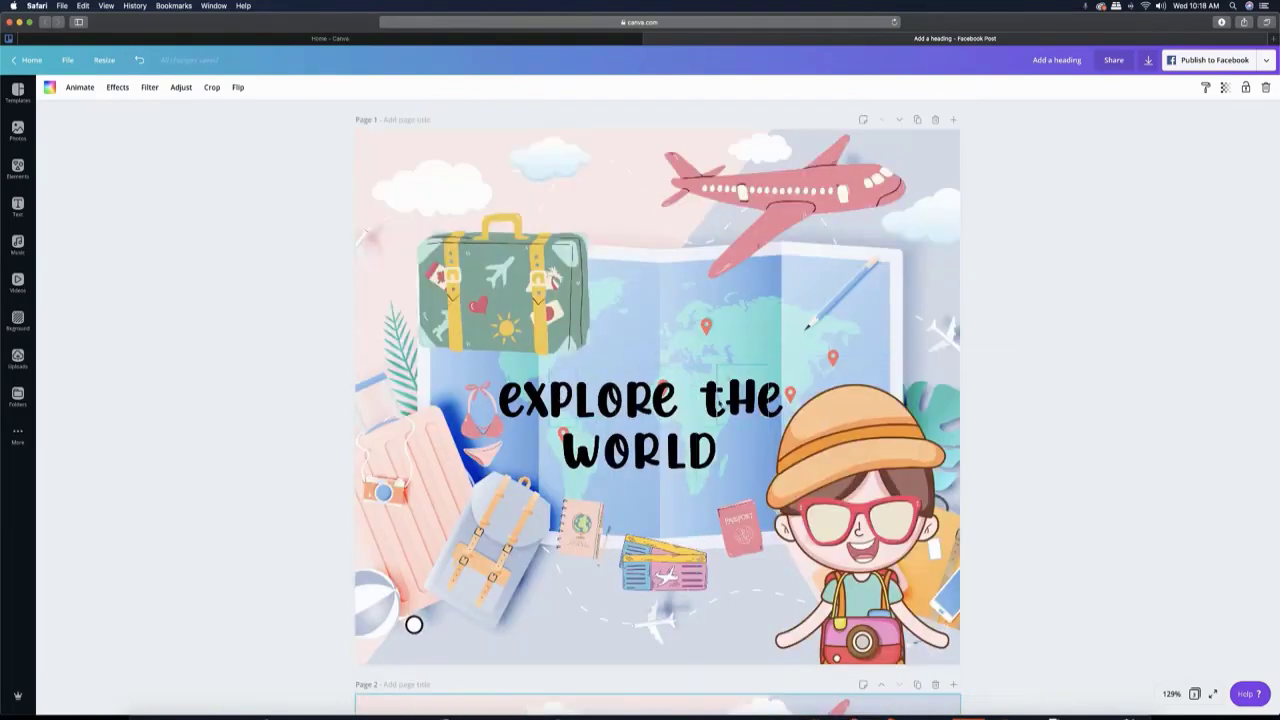
- Delete the pink airplane, the green suitcase and the bikini from page 1
left_click(797, 197)
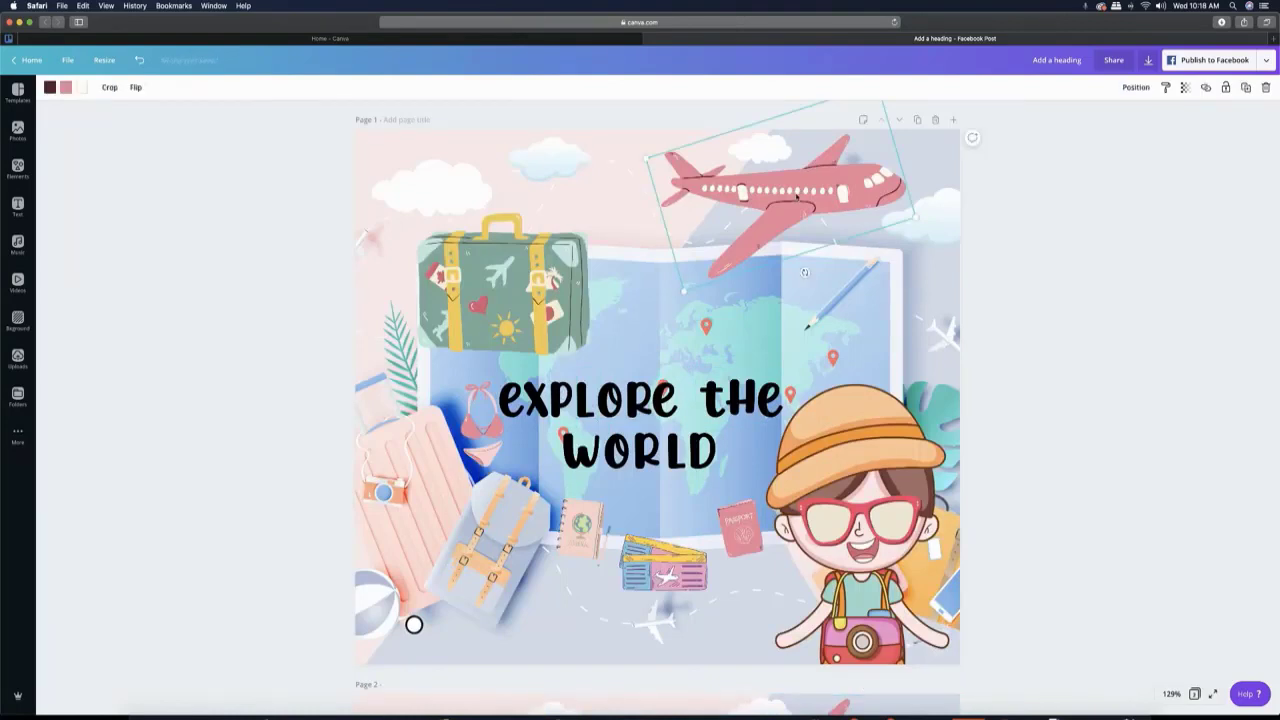
key("Delete")
left_click(584, 263)
key("Delete")
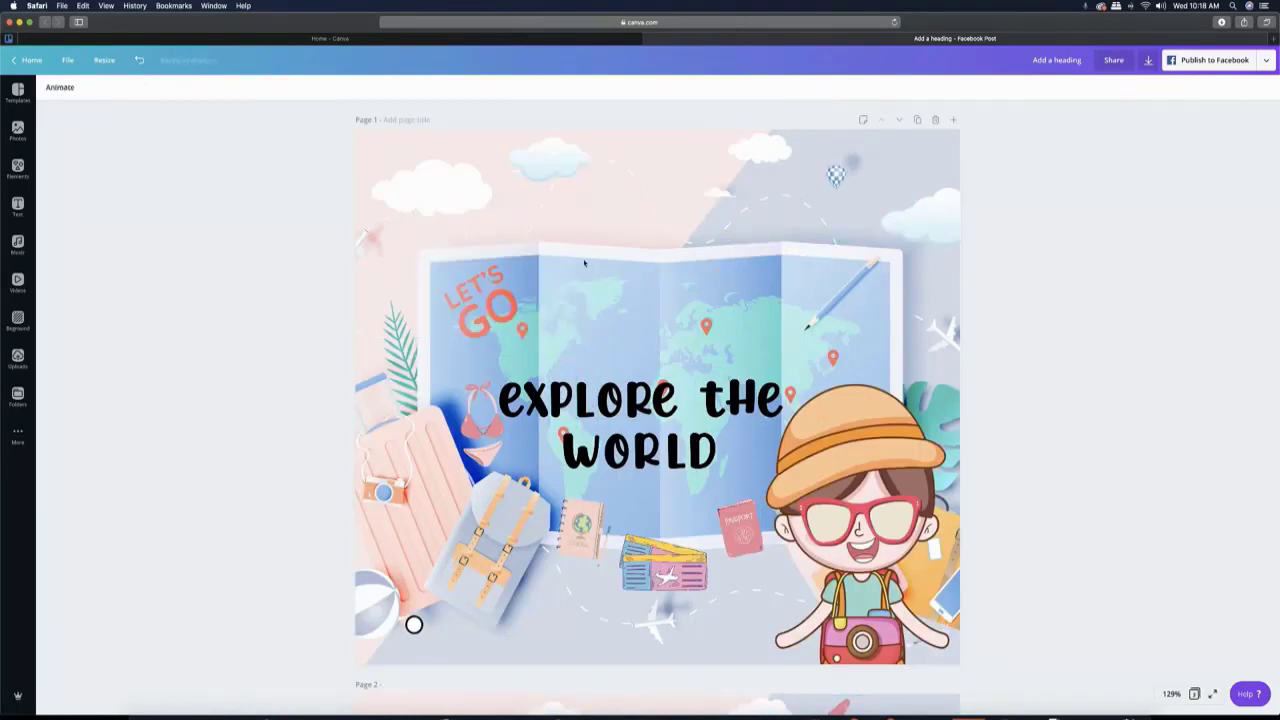
left_click(466, 452)
key("Delete")
- Delete the notebook, the tickets, the passport and the cartoon traveler from page 1
left_click(580, 527)
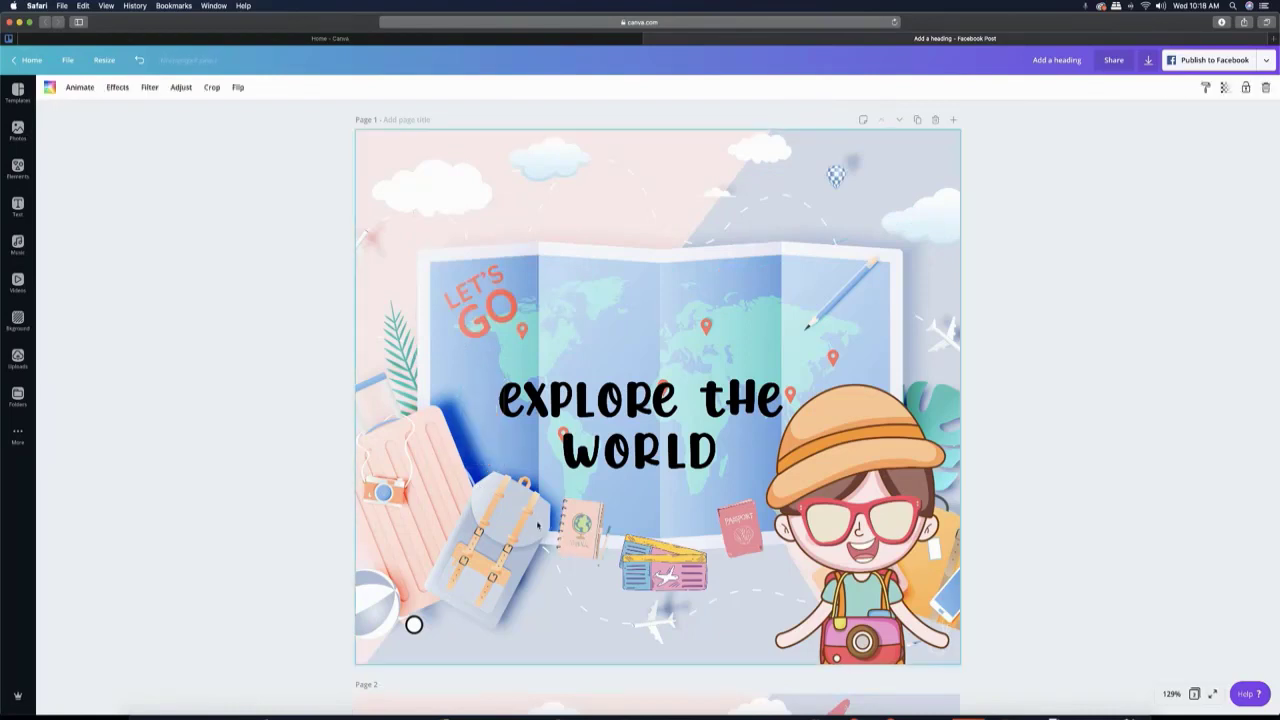
key("Delete")
left_click(663, 563)
key("Delete")
left_click(715, 549)
key("Delete")
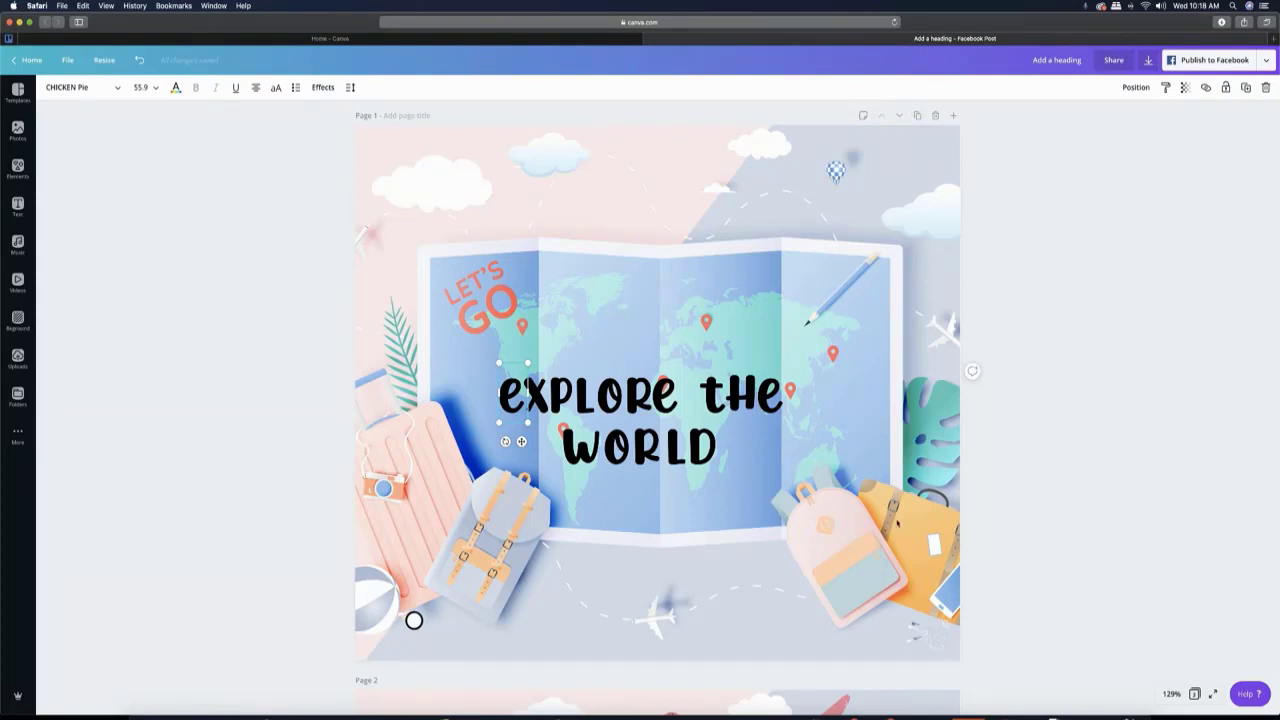
- Duplicate the page with the heading and clouds repeatedly until the copies reach page 30
left_click(918, 117)
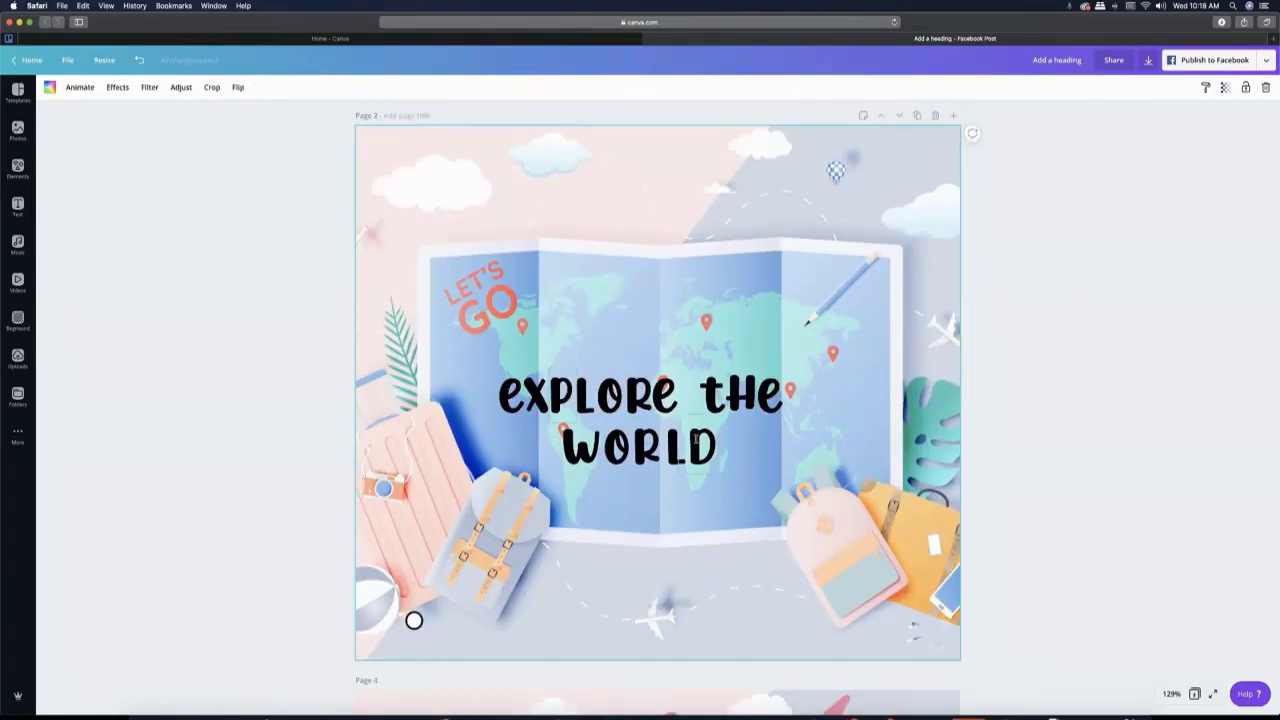
left_click(917, 116)
left_click(917, 116)
left_click(917, 116)
left_click(917, 116)
left_click(917, 116)
left_click(917, 116)
left_click(917, 116)
left_click(917, 116)
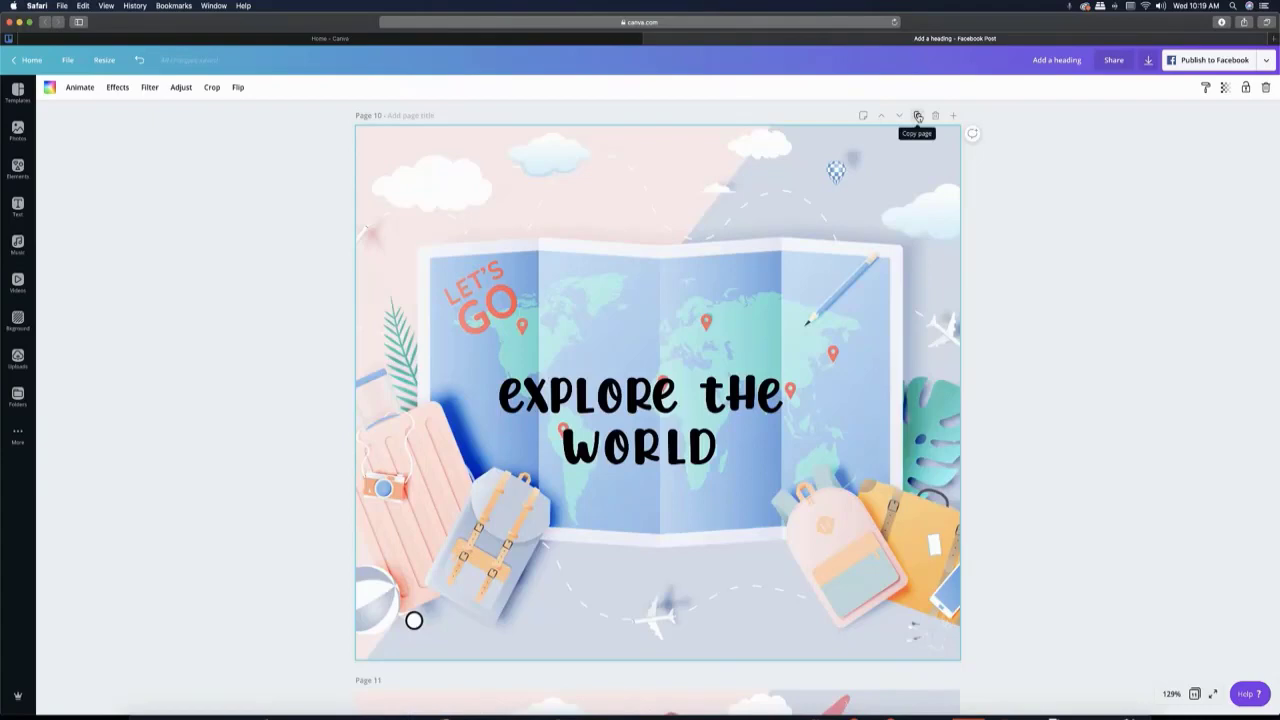
left_click(917, 116)
left_click(917, 116)
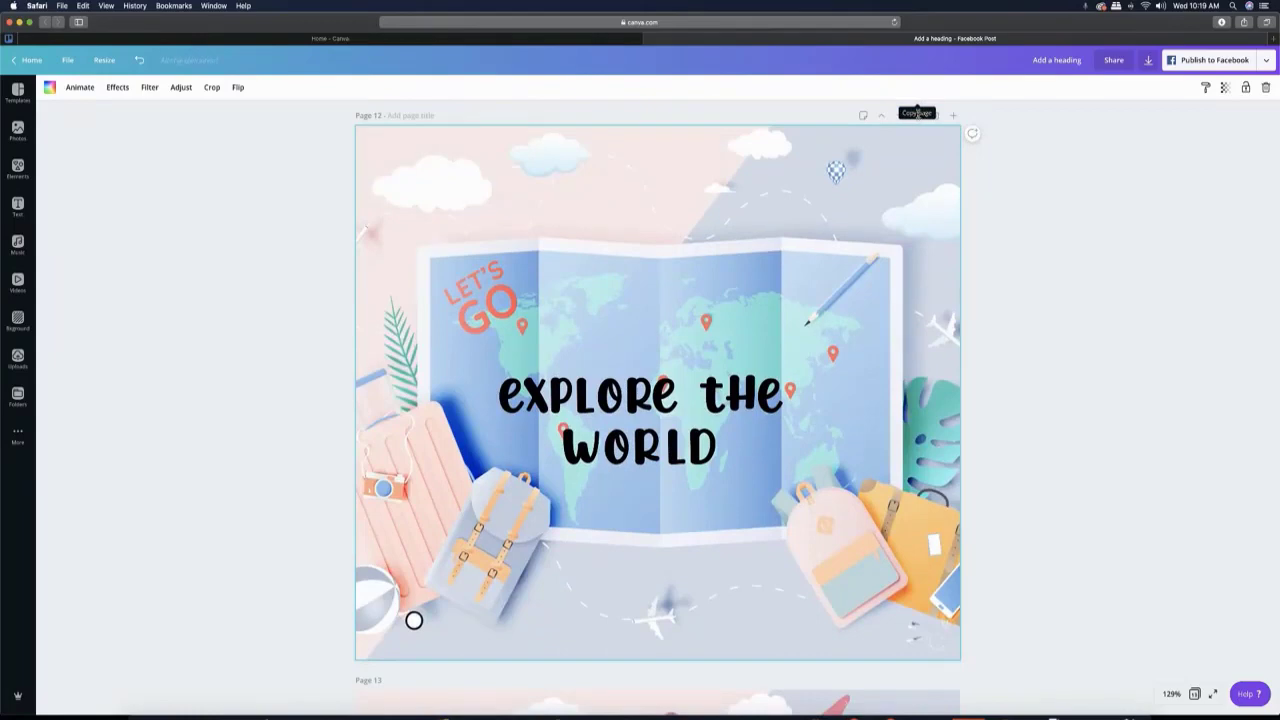
left_click(917, 116)
left_click(917, 116)
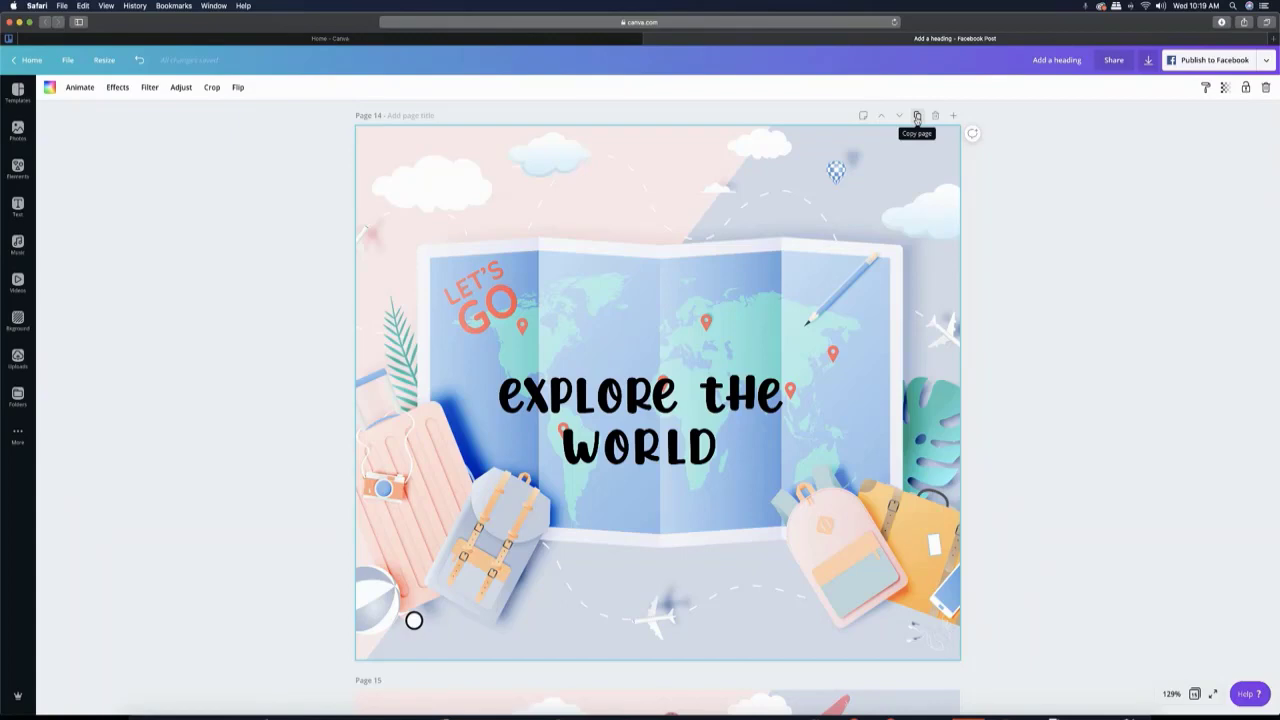
left_click(917, 117)
left_click(917, 117)
left_click(917, 117)
left_click(917, 117)
left_click(917, 117)
left_click(917, 117)
left_click(917, 117)
left_click(917, 117)
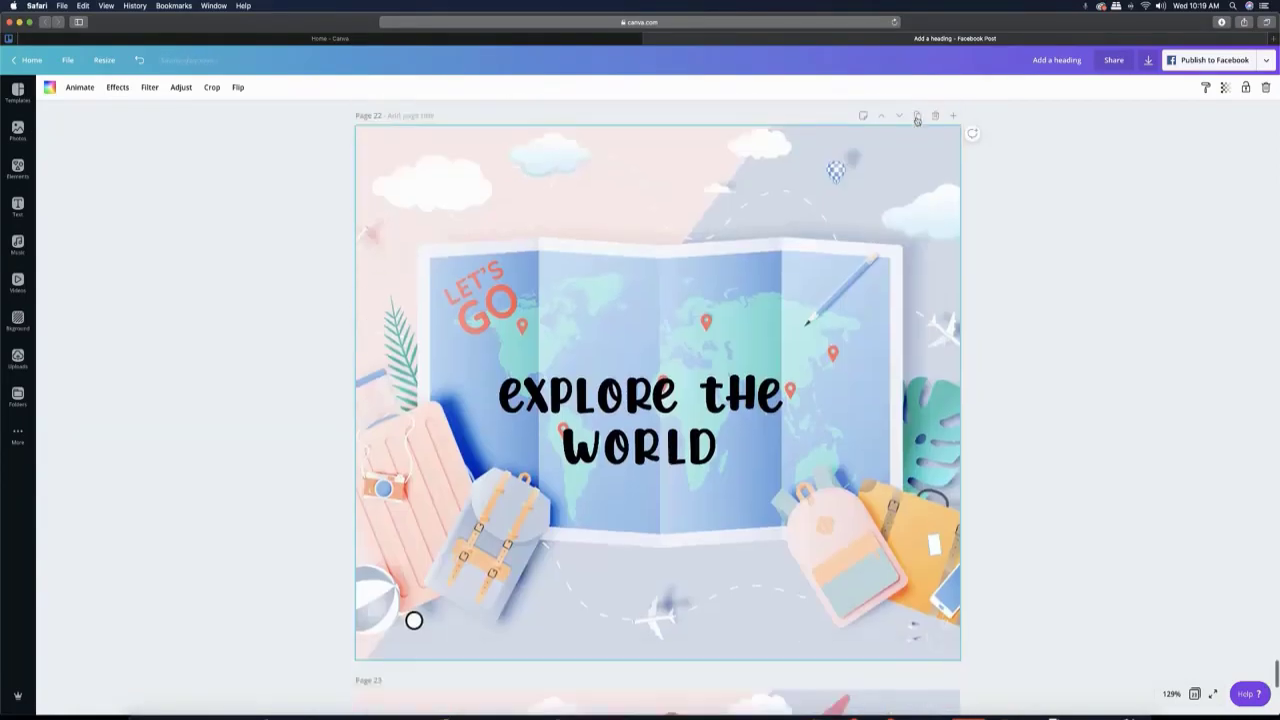
left_click(917, 117)
left_click(917, 117)
left_click(917, 117)
left_click(917, 117)
left_click(917, 117)
left_click(917, 117)
left_click(917, 117)
left_click(917, 117)
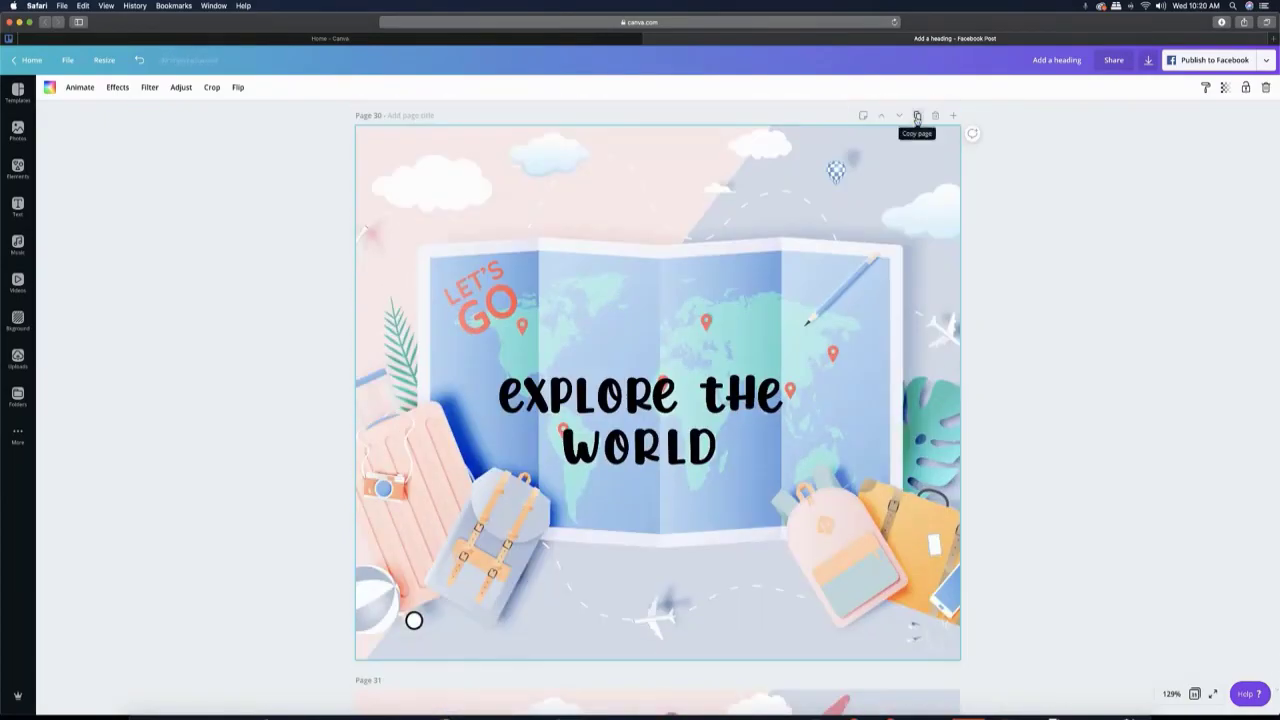
- On page 1, move the letters E, X, P and L of "EXPLORE" apart into the sky above the map
scroll(776, 200, "up", 20)
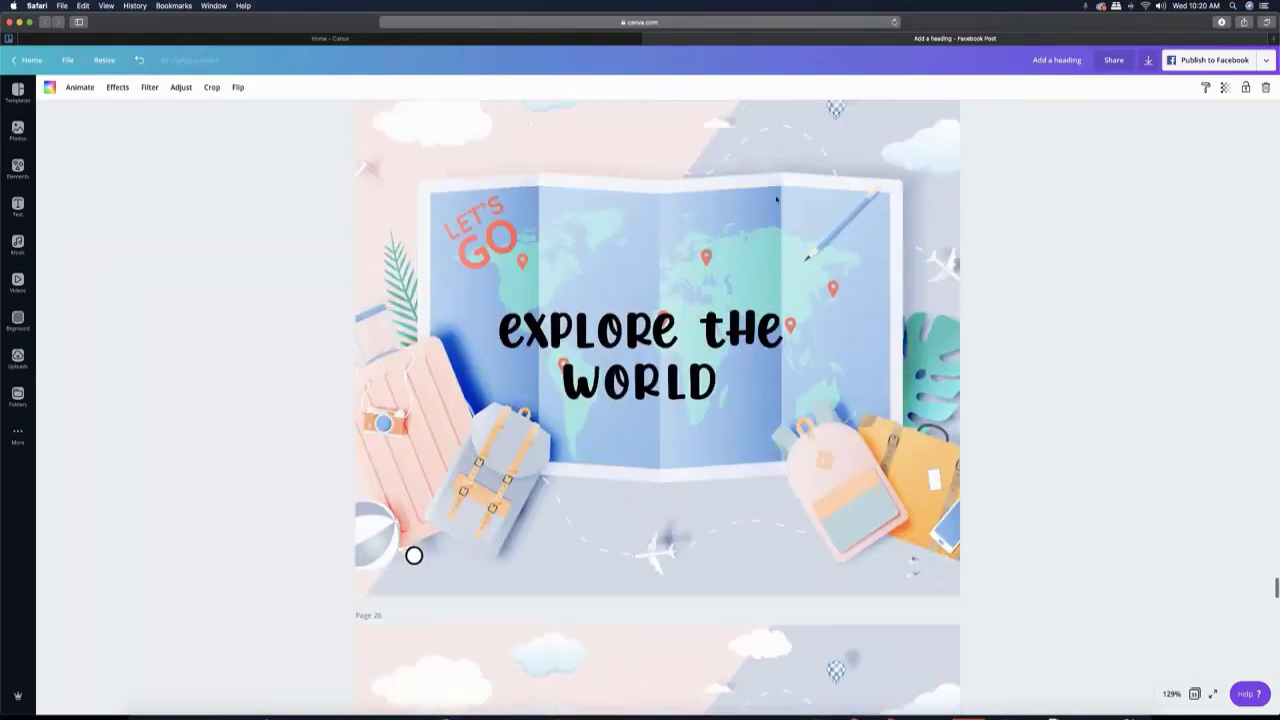
scroll(776, 200, "up", 20)
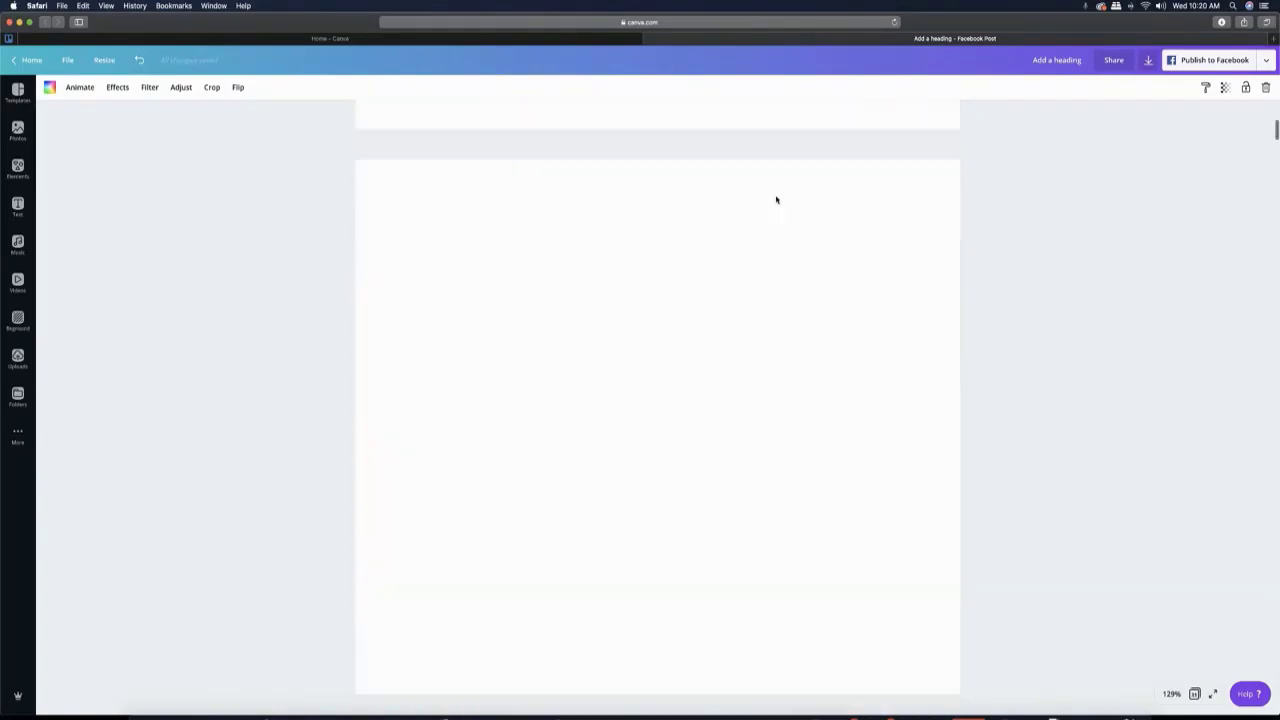
scroll(776, 200, "up", 5)
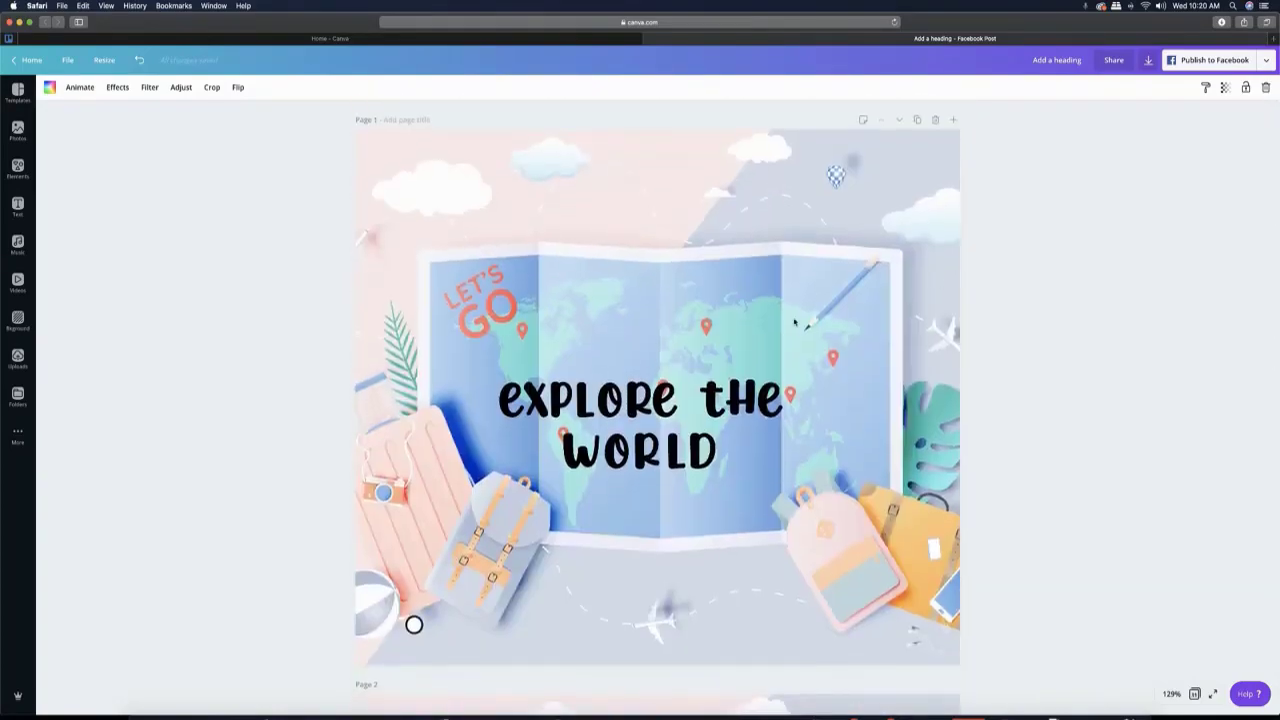
left_click_drag(507, 400, 410, 237)
left_click_drag(537, 400, 503, 148)
left_click_drag(565, 400, 658, 168)
left_click_drag(583, 398, 810, 172)
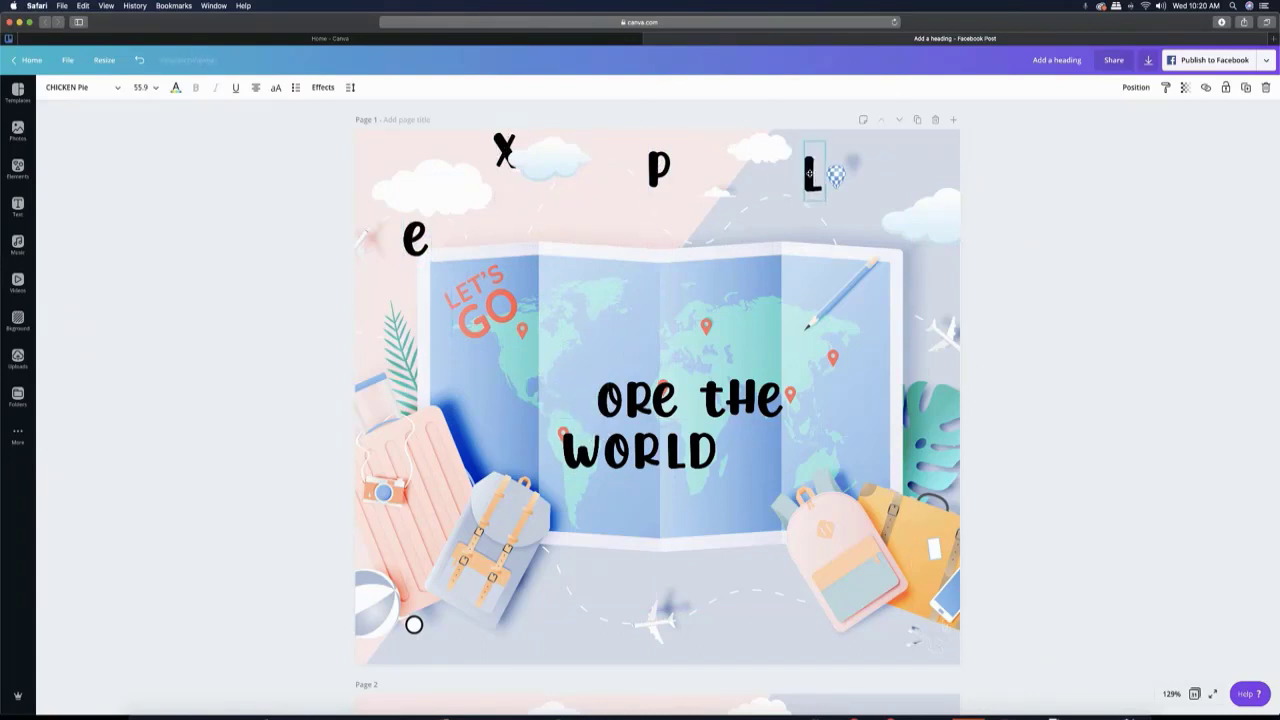
- Delete the four large added clouds from page 1
left_click(440, 195)
key("Delete")
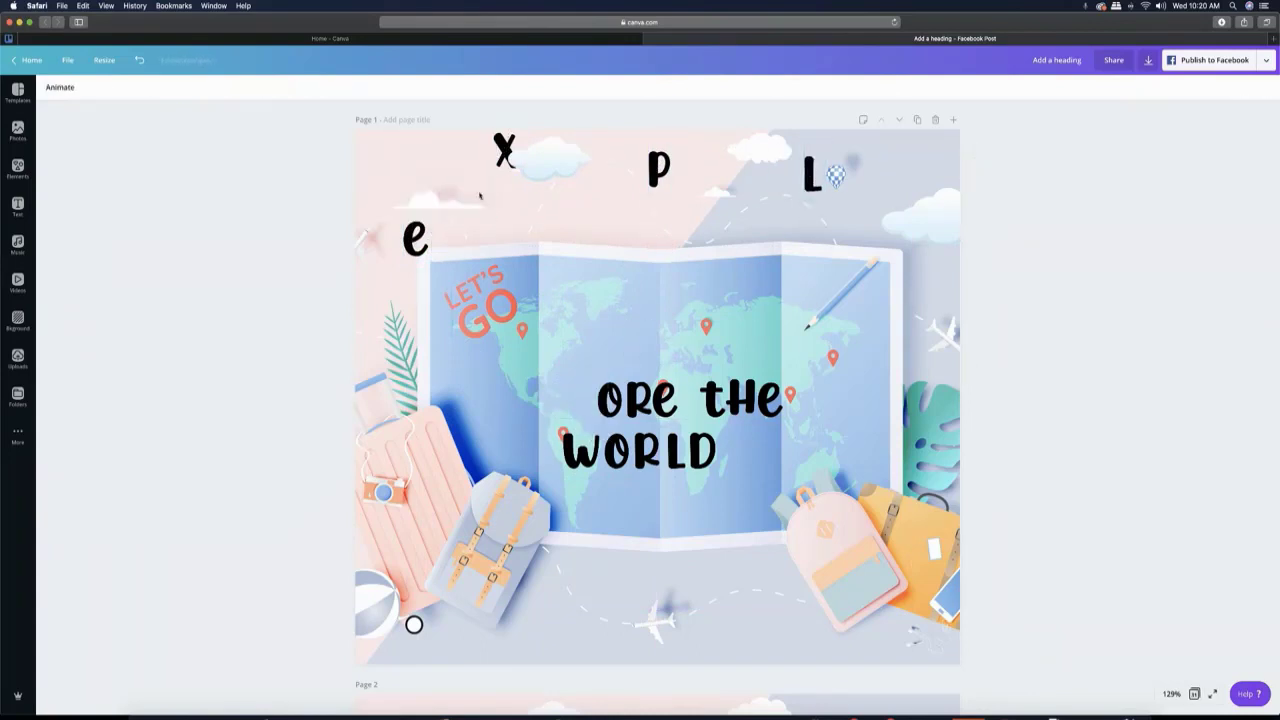
left_click(544, 180)
key("Delete")
left_click(766, 153)
key("Delete")
left_click(922, 216)
key("Delete")
- Scatter the remaining letters O, R and E of "EXPLORE" and all letters of "THE" around the top of page 1
left_click(613, 374)
left_click_drag(612, 373, 769, 198)
left_click_drag(632, 392, 731, 150)
left_click_drag(715, 402, 512, 217)
left_click_drag(738, 398, 605, 250)
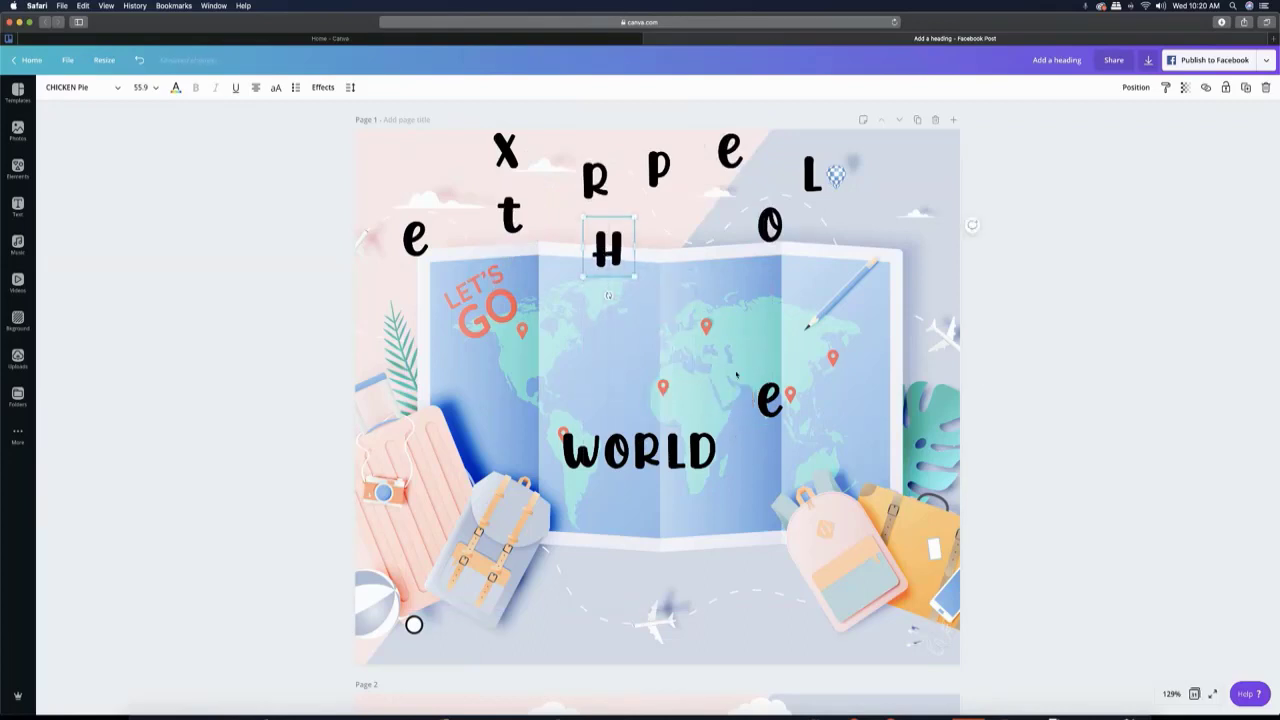
left_click_drag(768, 398, 696, 230)
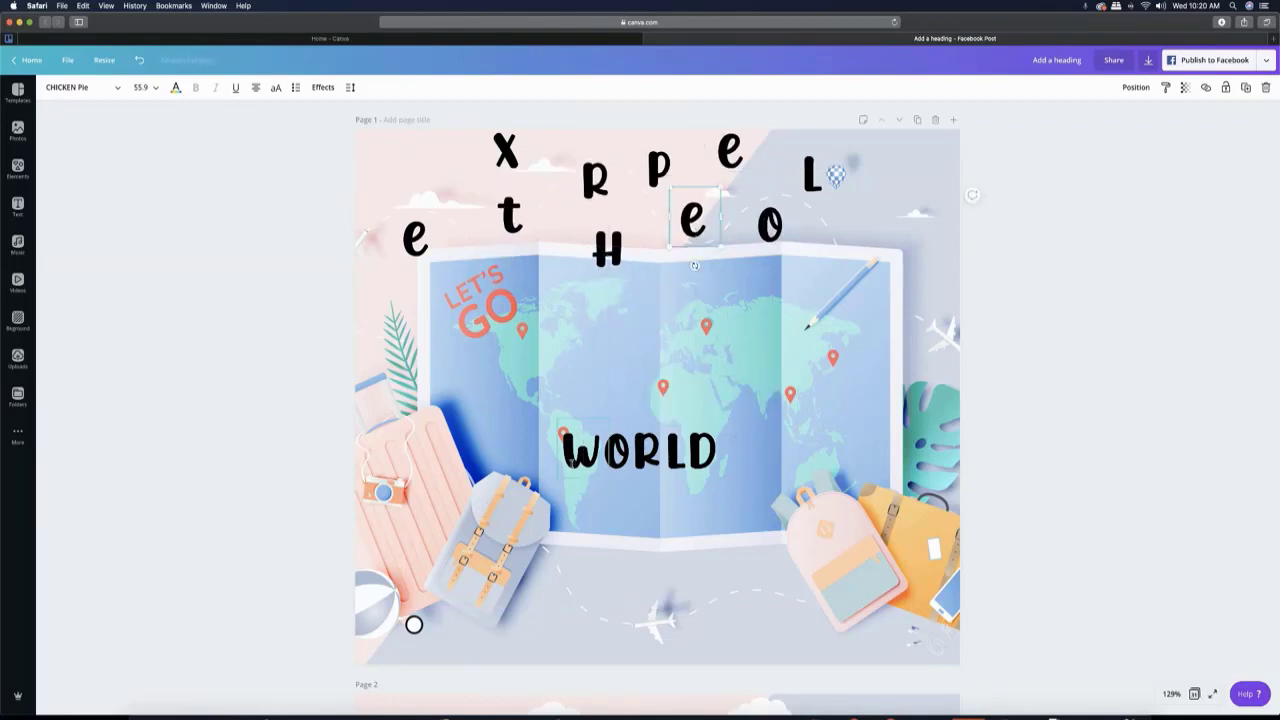
- Scatter the letters of "WORLD" around the upper part of page 1, away from the map's centre
left_click_drag(580, 452, 409, 308)
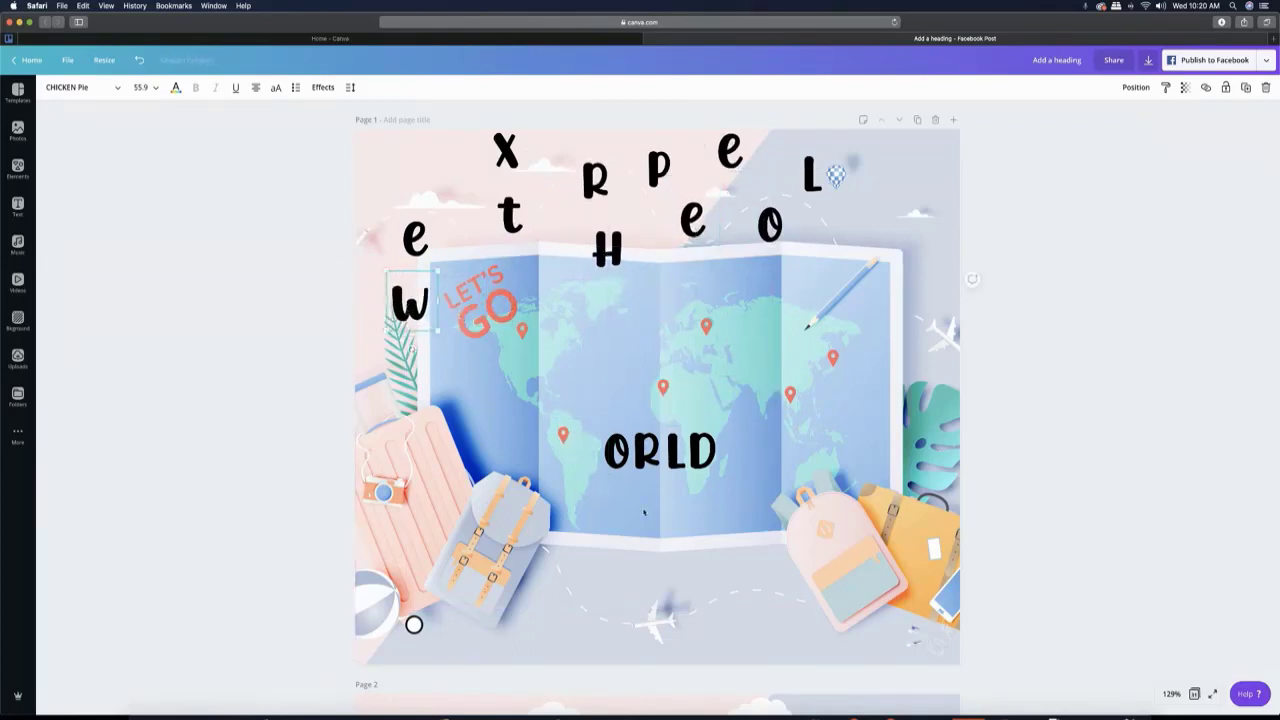
left_click_drag(630, 462, 885, 257)
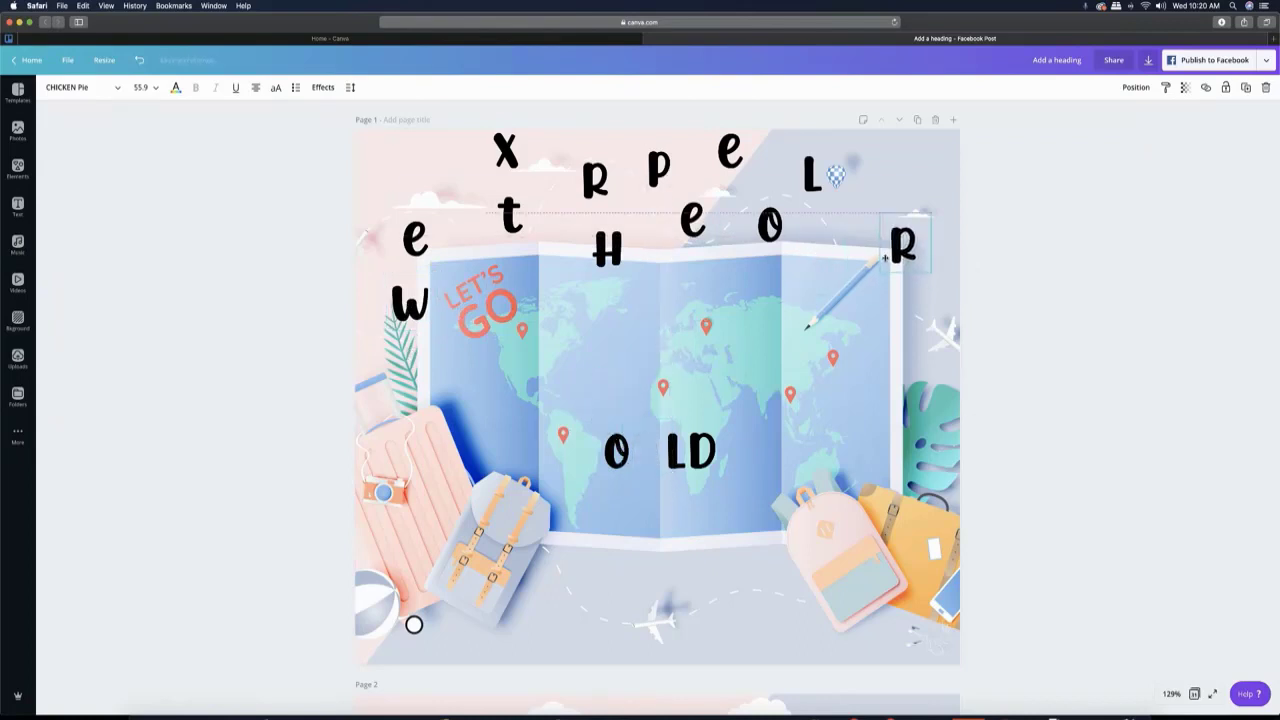
left_click_drag(616, 450, 493, 288)
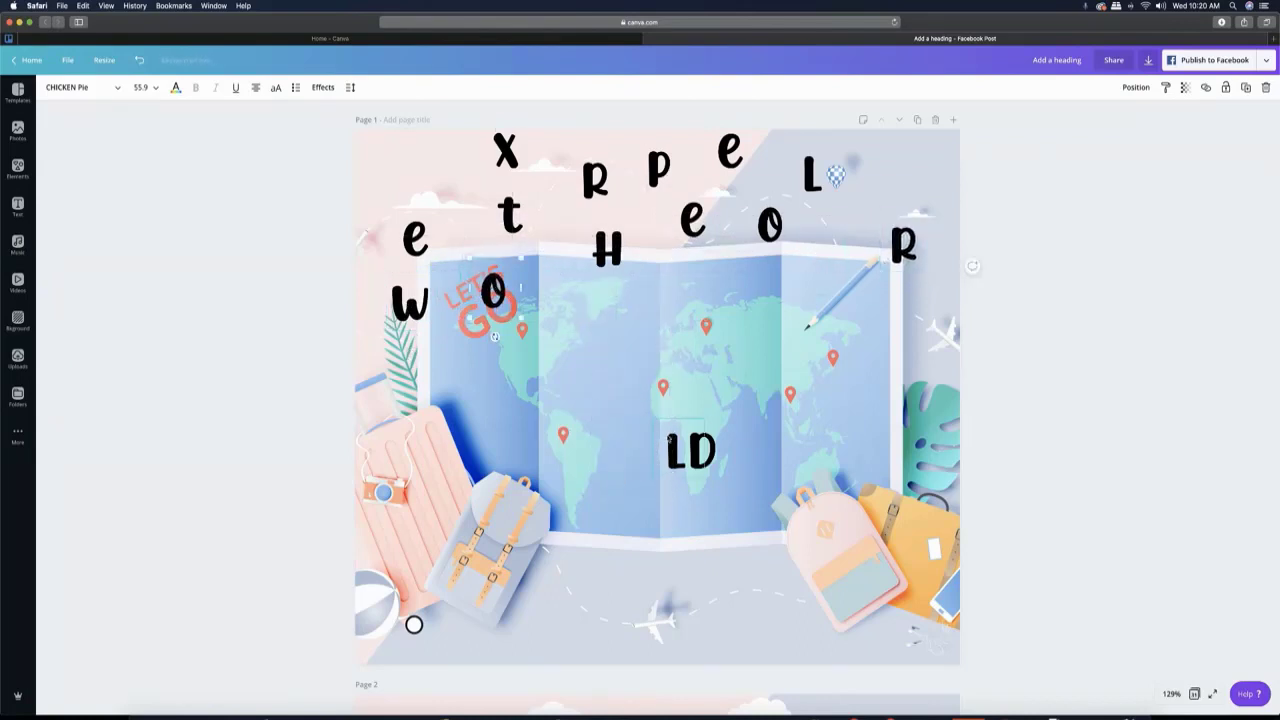
left_click_drag(677, 452, 898, 200)
left_click_drag(702, 450, 716, 272)
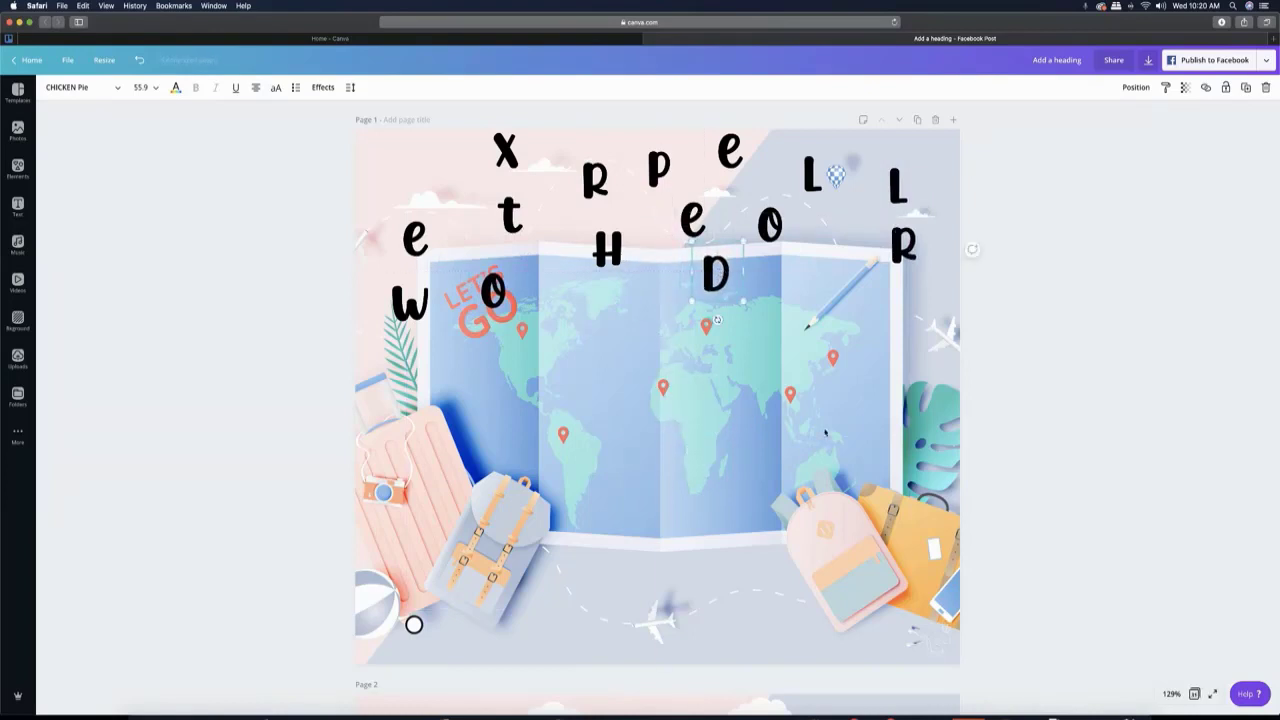
- Duplicate page 1 and, on the copy, move the letters E, O, E, P, R, H, X and D to new scattered positions
left_click(919, 121)
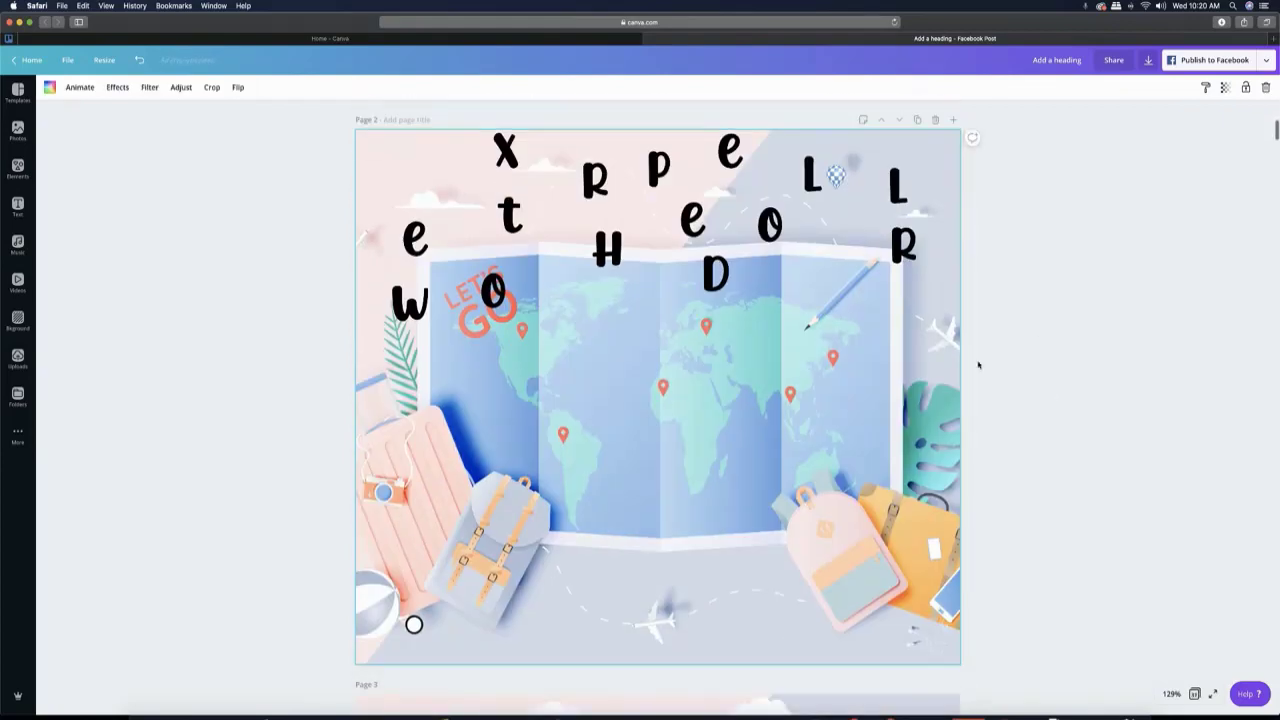
scroll(556, 316, "up", 2)
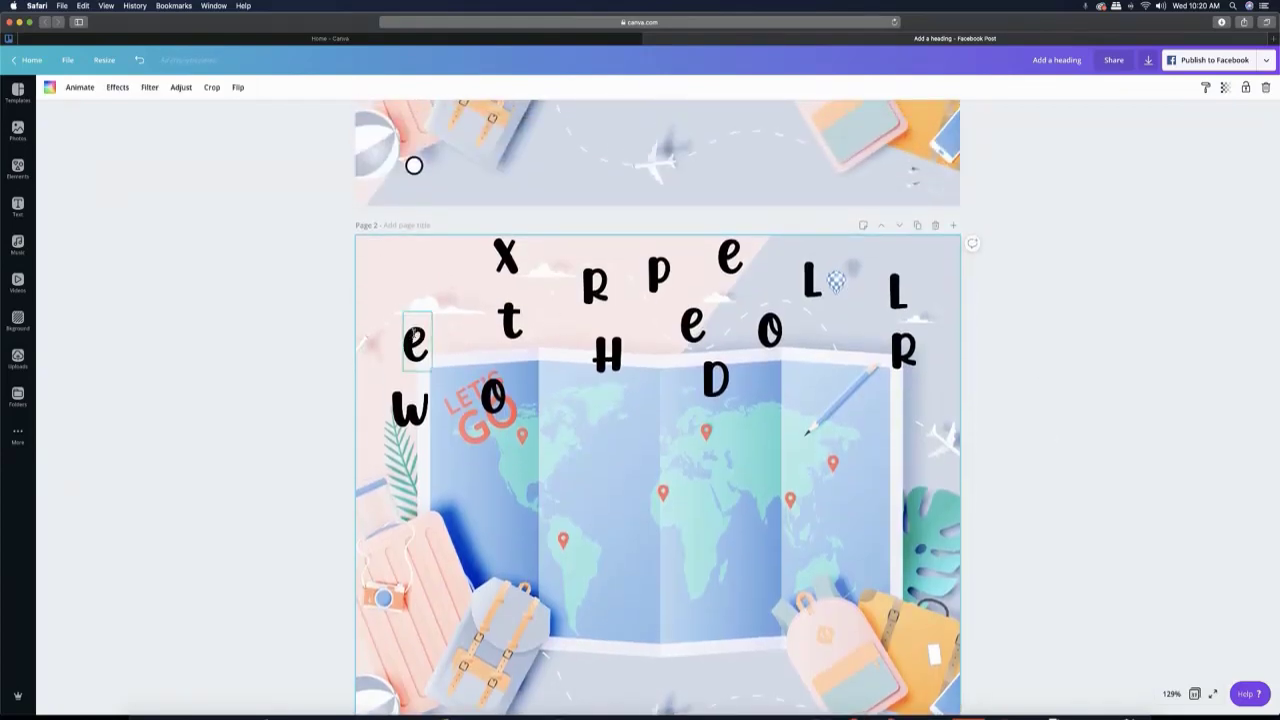
left_click_drag(414, 334, 474, 344)
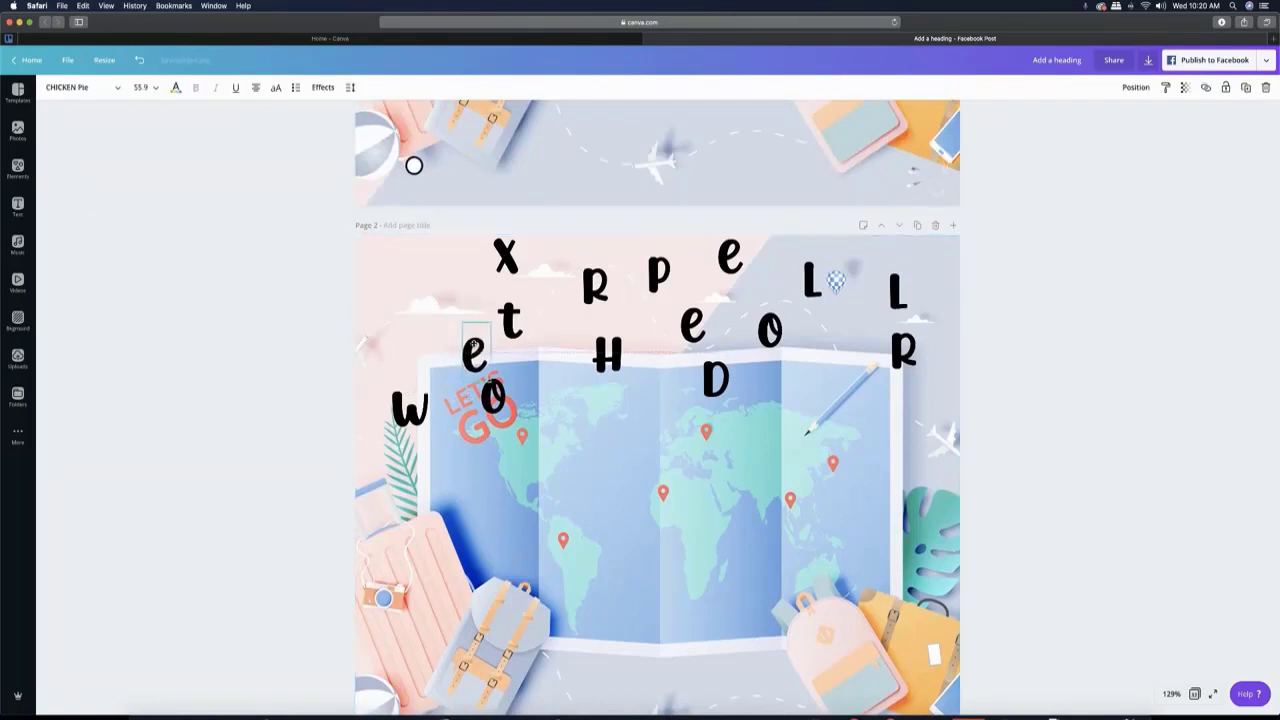
left_click_drag(768, 328, 808, 373)
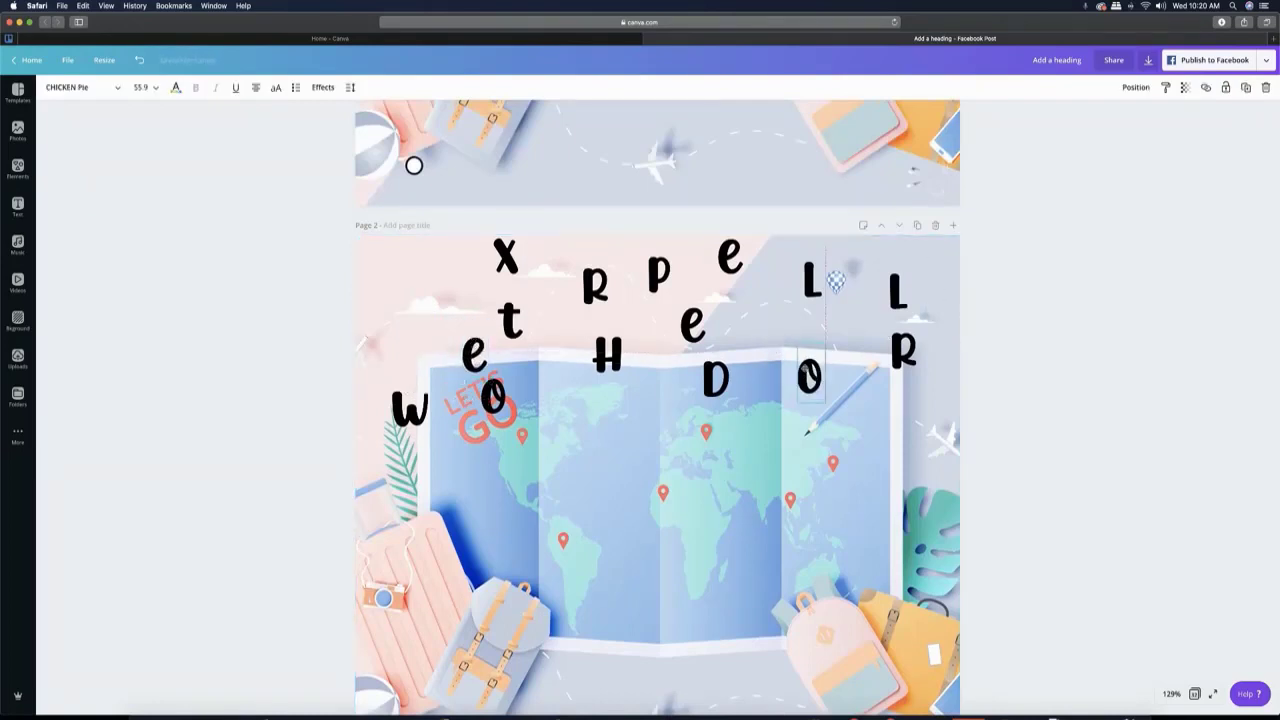
left_click_drag(692, 322, 740, 308)
left_click_drag(658, 272, 669, 348)
left_click_drag(616, 267, 652, 250)
left_click_drag(607, 352, 575, 278)
left_click_drag(506, 257, 389, 268)
left_click_drag(669, 350, 561, 352)
left_click_drag(720, 383, 675, 335)
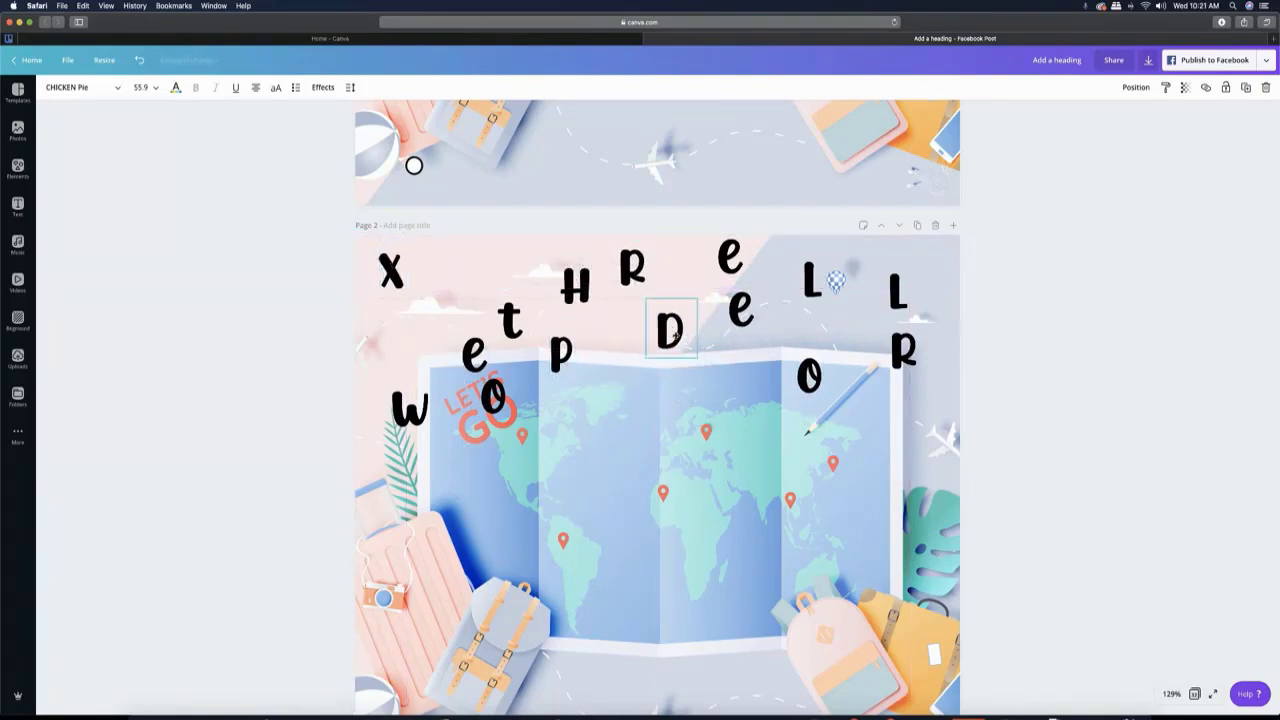
- Shift both L's, the nearby O and the R in page 2's upper right area, and duplicate the page
left_click_drag(812, 282, 841, 247)
left_click_drag(808, 375, 810, 297)
left_click(887, 310)
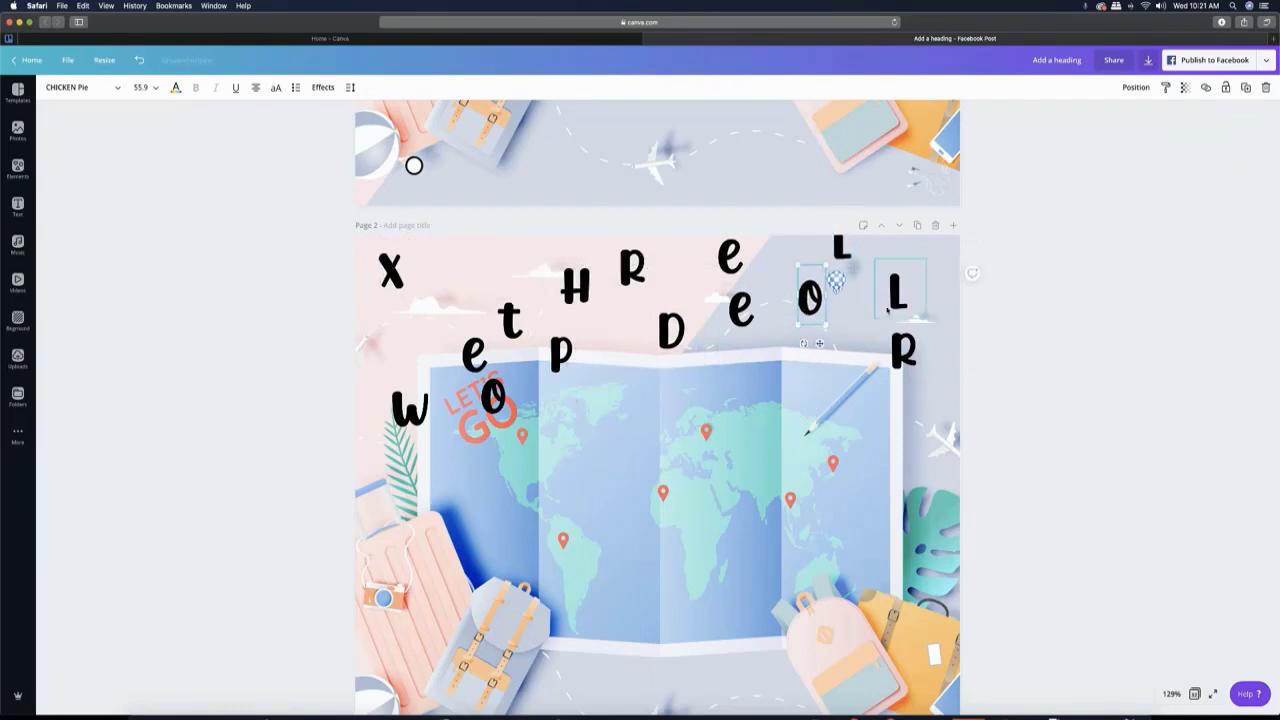
left_click_drag(887, 310, 921, 298)
left_click_drag(898, 364, 902, 392)
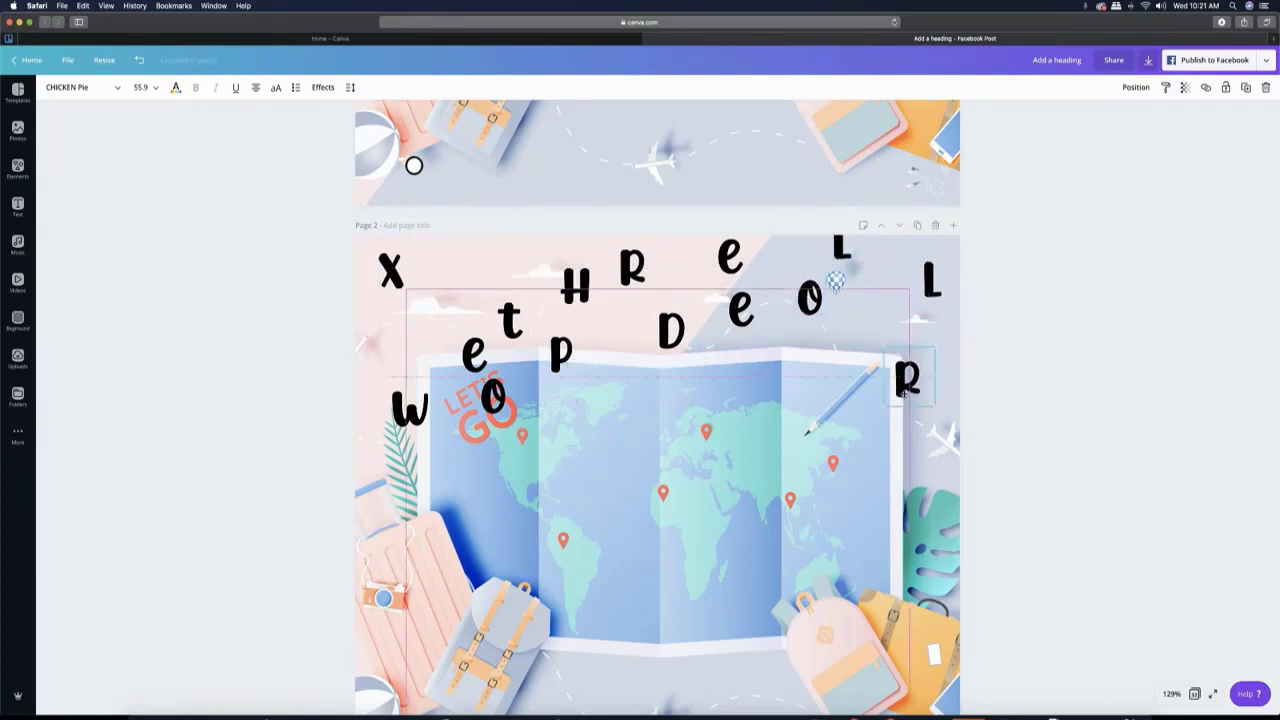
left_click(918, 228)
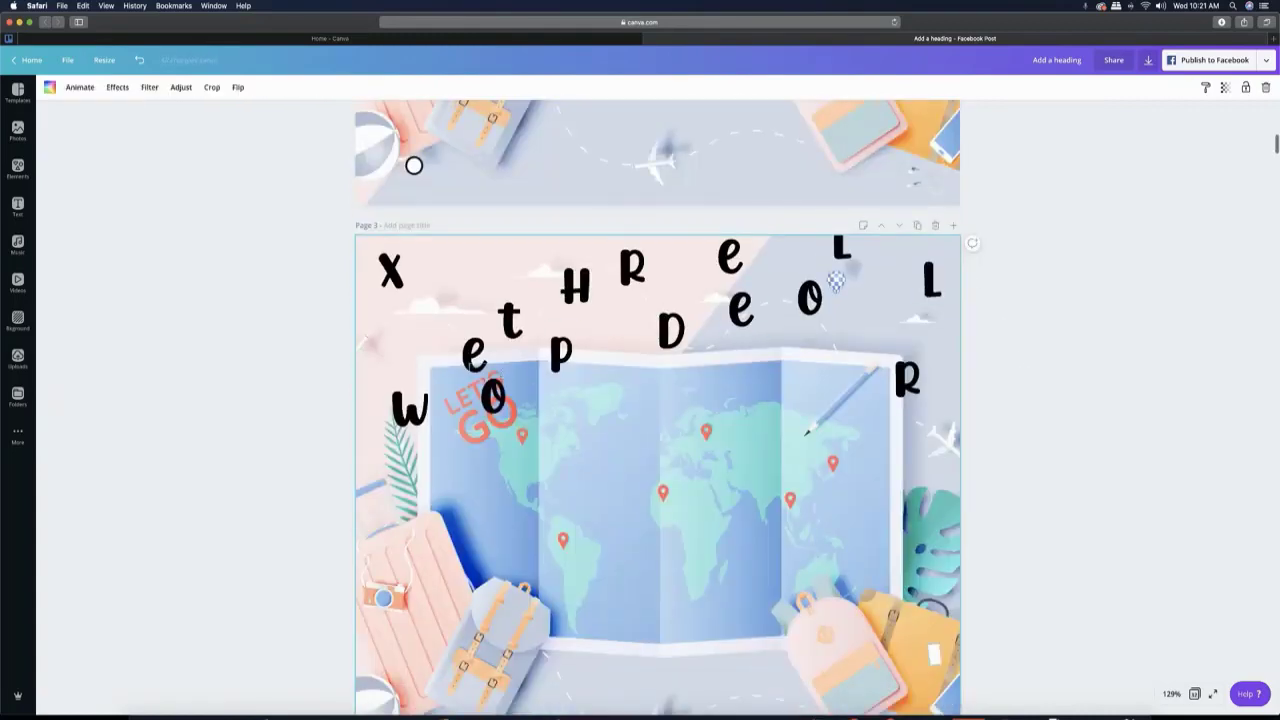
- Move the letters T, P, O, E, H and R to new scattered positions around page 3's upper left area
left_click_drag(470, 364, 488, 262)
left_click_drag(575, 285, 603, 315)
left_click_drag(632, 267, 578, 252)
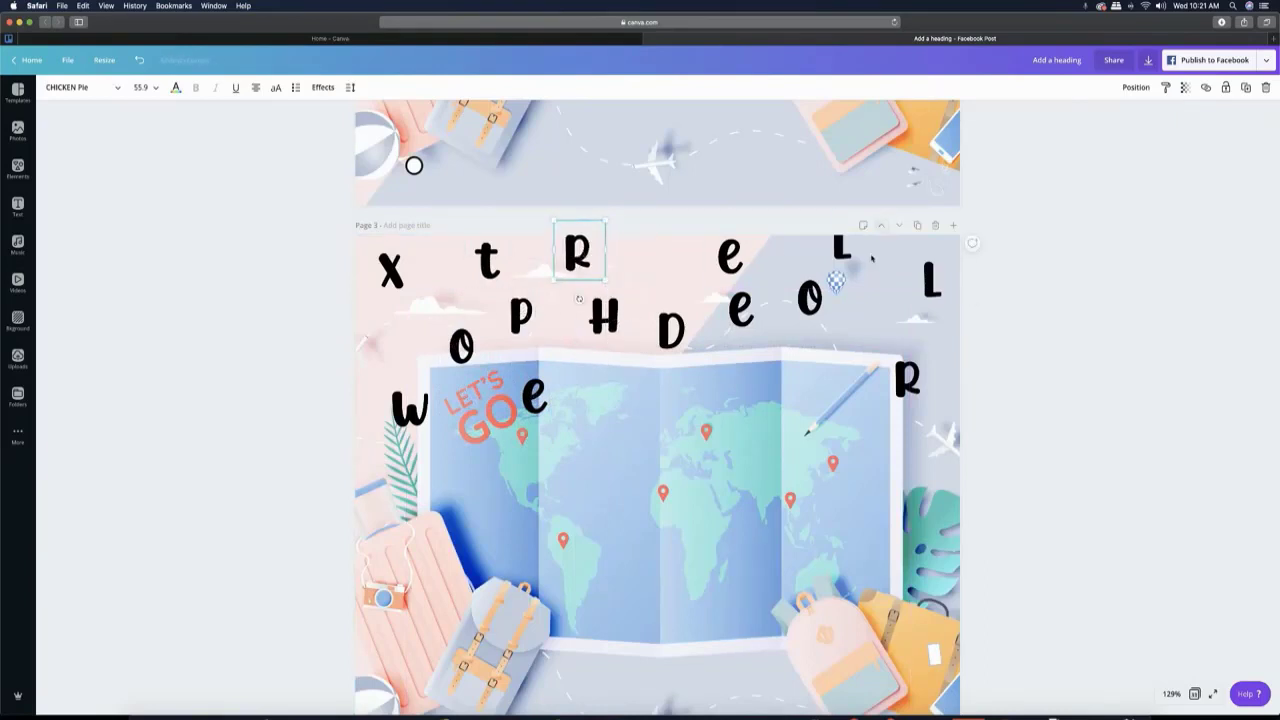
- Reposition the O, both E's, both L's and the R in page 3's upper right area
left_click_drag(810, 300, 845, 353)
left_click_drag(725, 270, 780, 270)
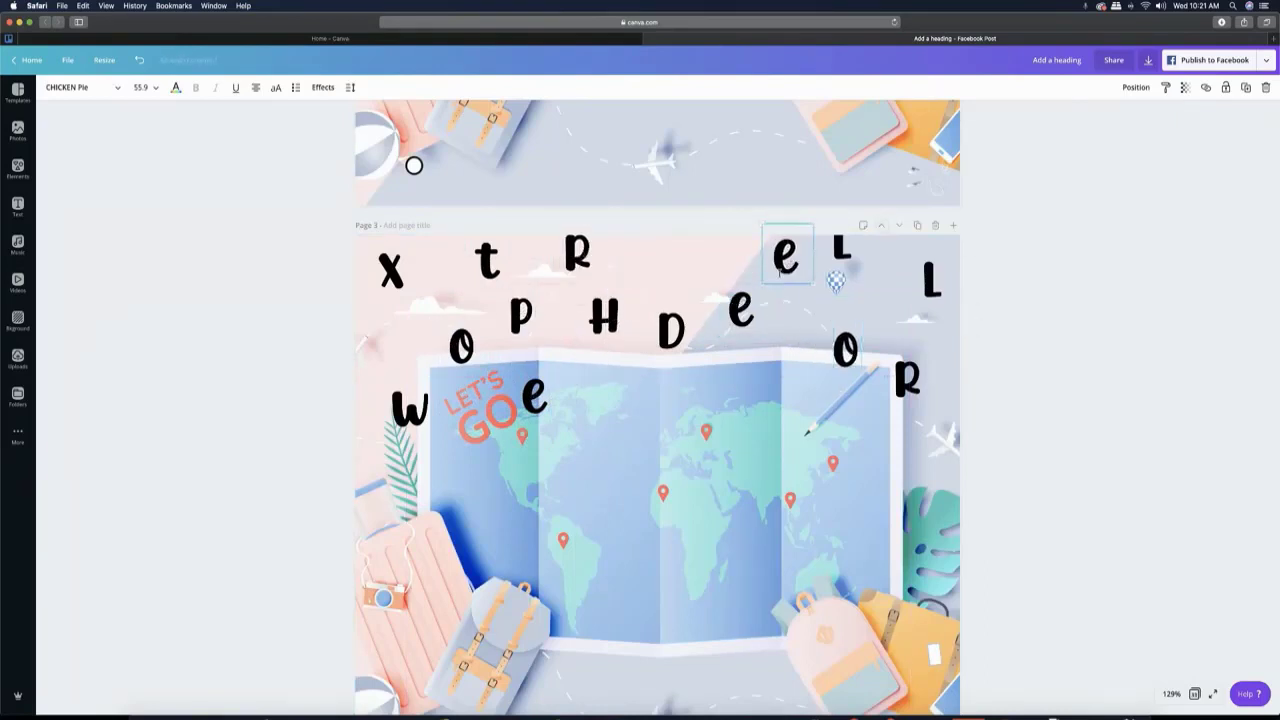
left_click_drag(741, 311, 689, 258)
left_click_drag(851, 357, 752, 355)
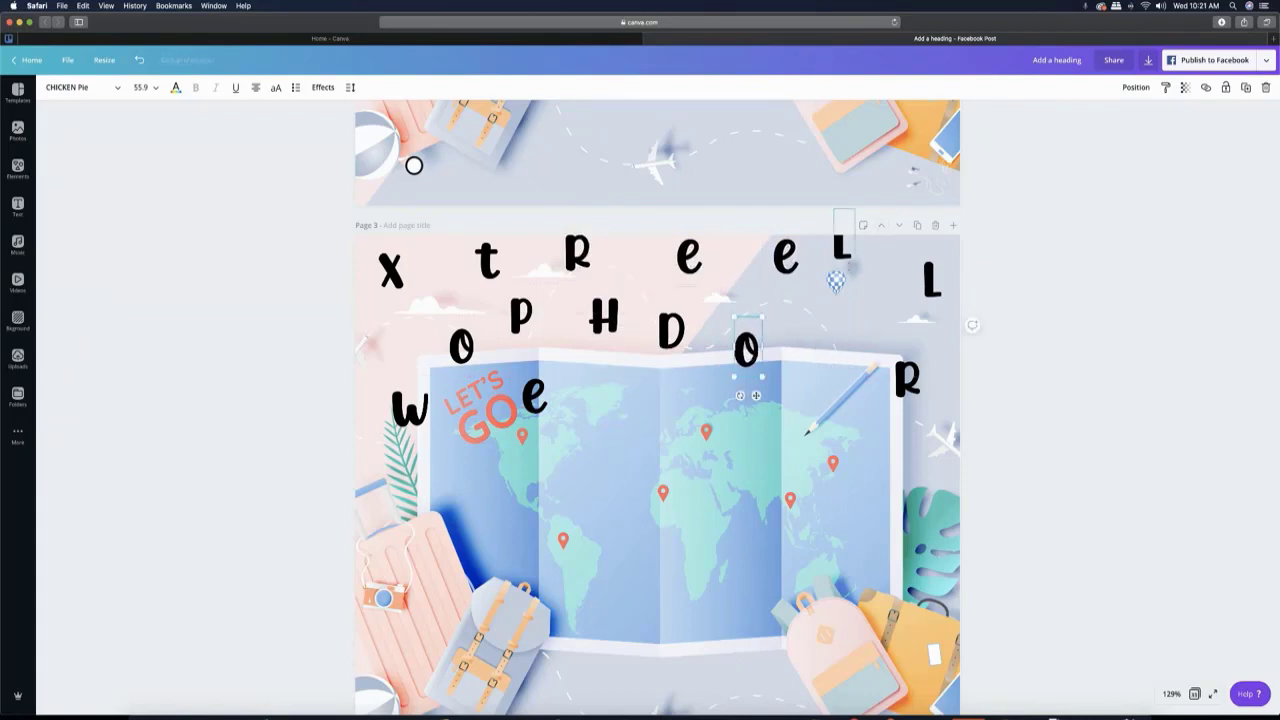
left_click_drag(843, 250, 841, 297)
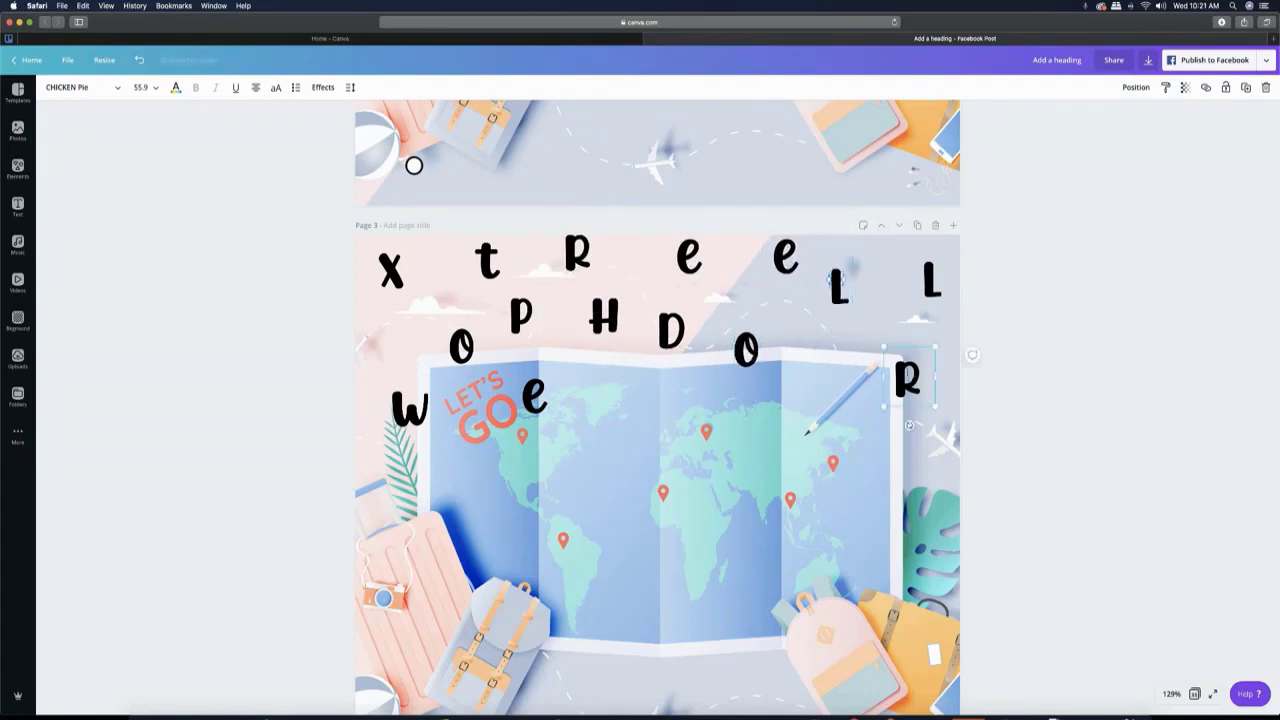
left_click_drag(909, 380, 897, 347)
left_click(932, 272)
left_click_drag(932, 272, 928, 265)
- Shift the D, H and P slightly right and the W upward on page 3, and duplicate the page
left_click_drag(668, 330, 703, 313)
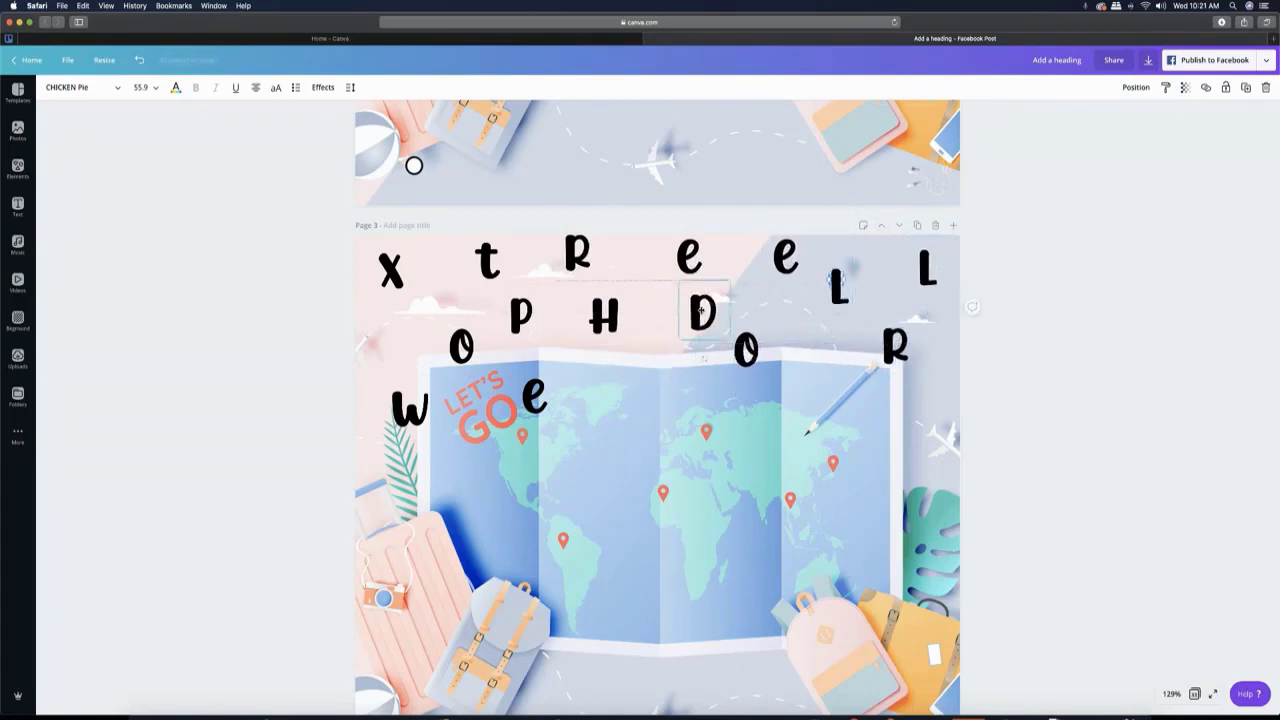
left_click_drag(599, 321, 627, 317)
left_click_drag(521, 316, 553, 322)
left_click_drag(410, 408, 395, 375)
left_click(919, 225)
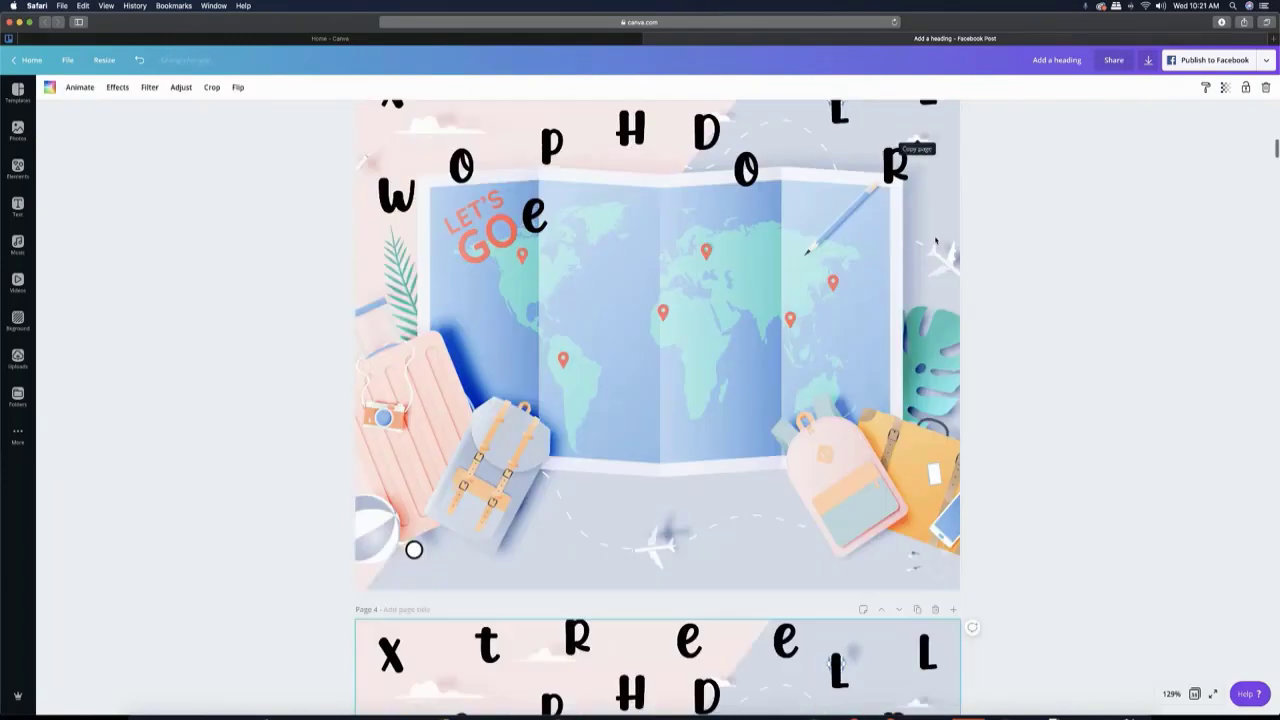
- On page 4, lower the E onto the map and shift the H, P, T and X to new positions
left_click_drag(534, 396, 534, 453)
left_click_drag(647, 294, 662, 300)
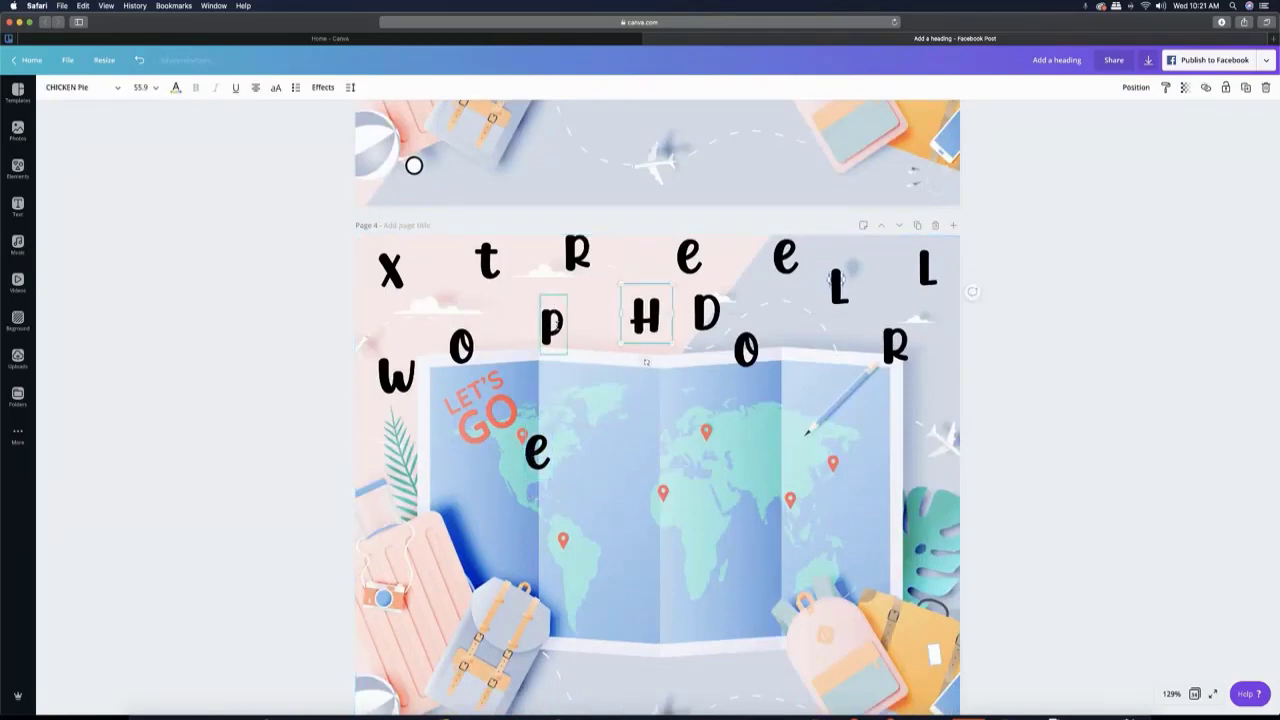
left_click_drag(554, 321, 575, 317)
left_click_drag(485, 255, 509, 297)
left_click_drag(390, 268, 403, 268)
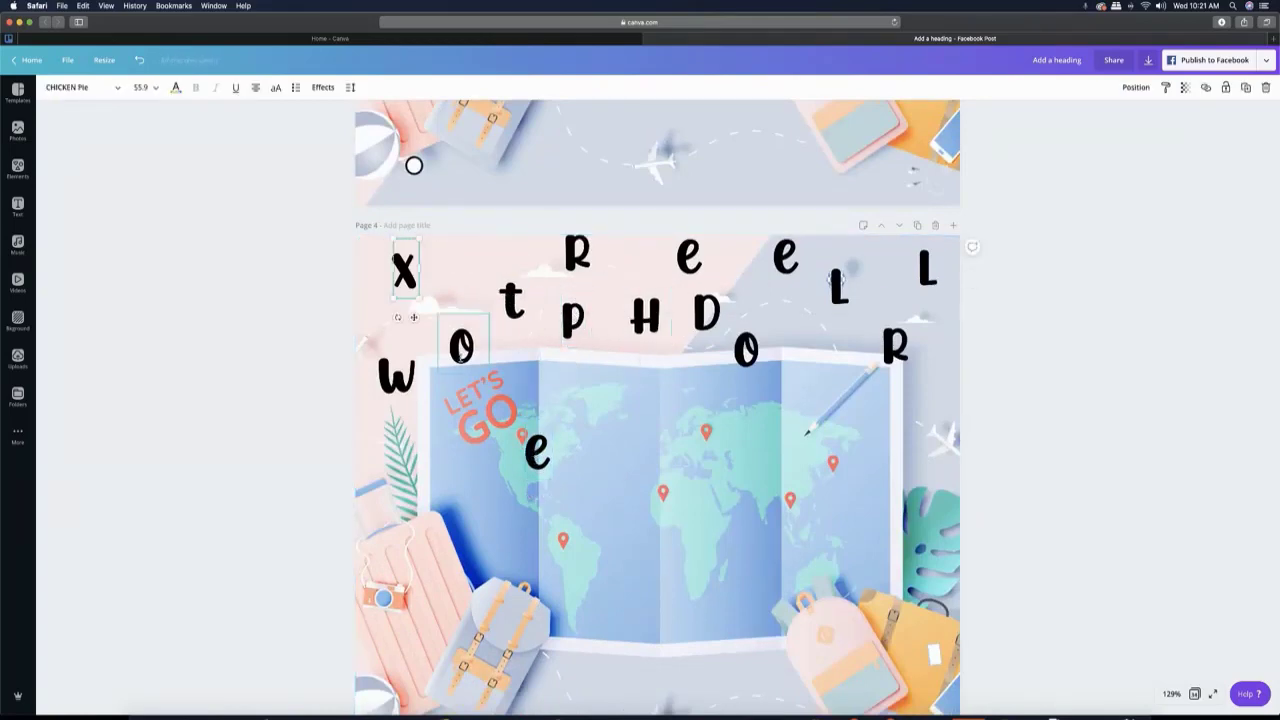
- Tilt the left O, the X, the T and the upper R on page 4 by rotating each letter
left_click(461, 346)
left_click_drag(467, 395, 487, 390)
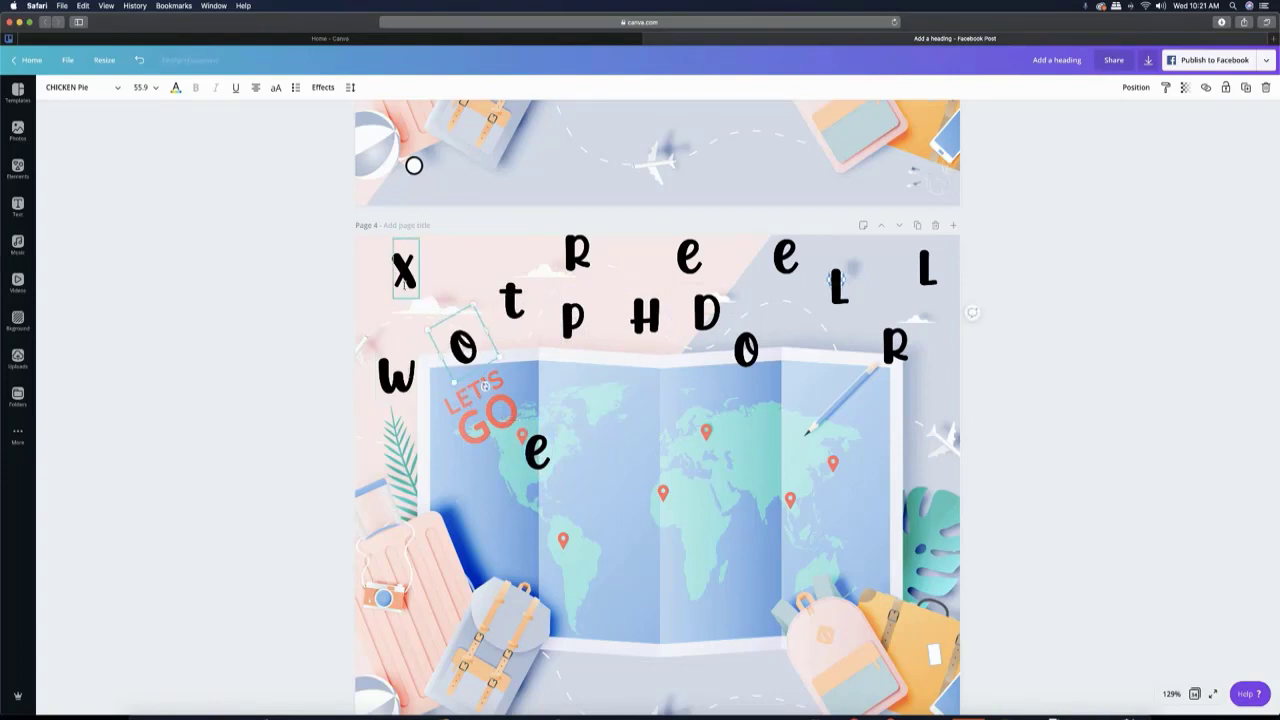
left_click(406, 273)
left_click_drag(398, 317, 401, 339)
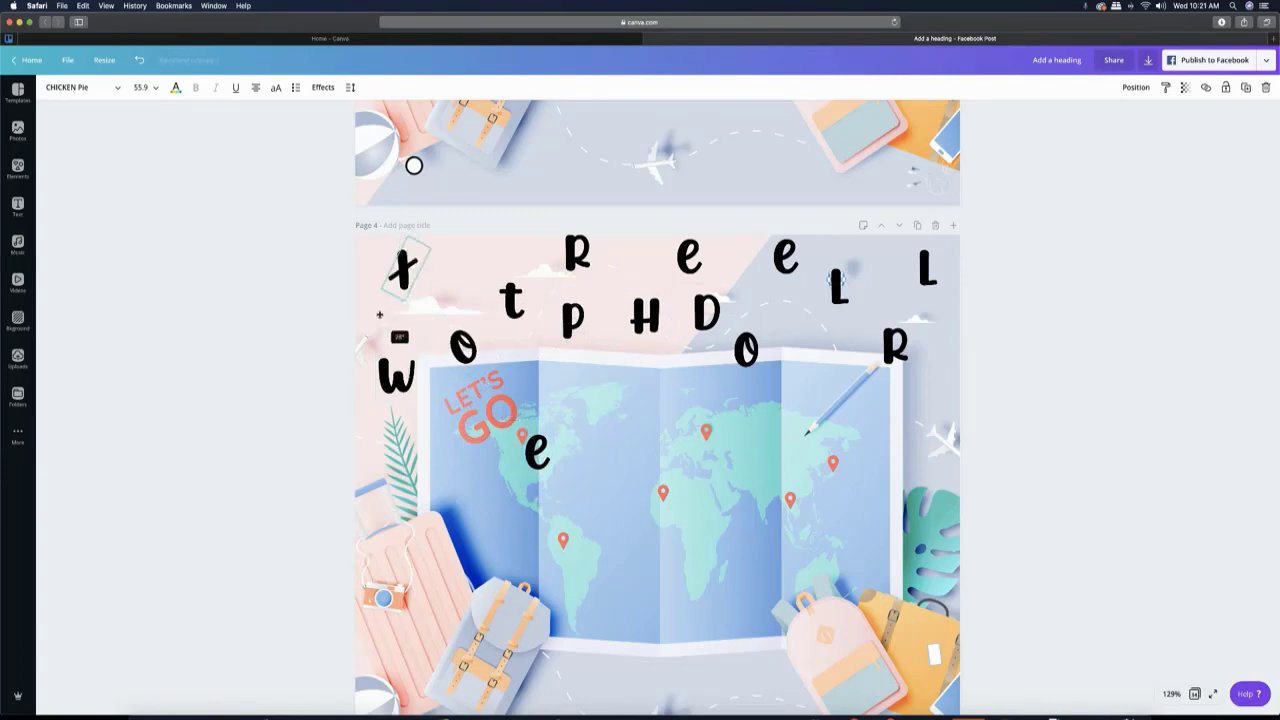
left_click(515, 299)
left_click_drag(514, 347, 531, 349)
left_click(577, 253)
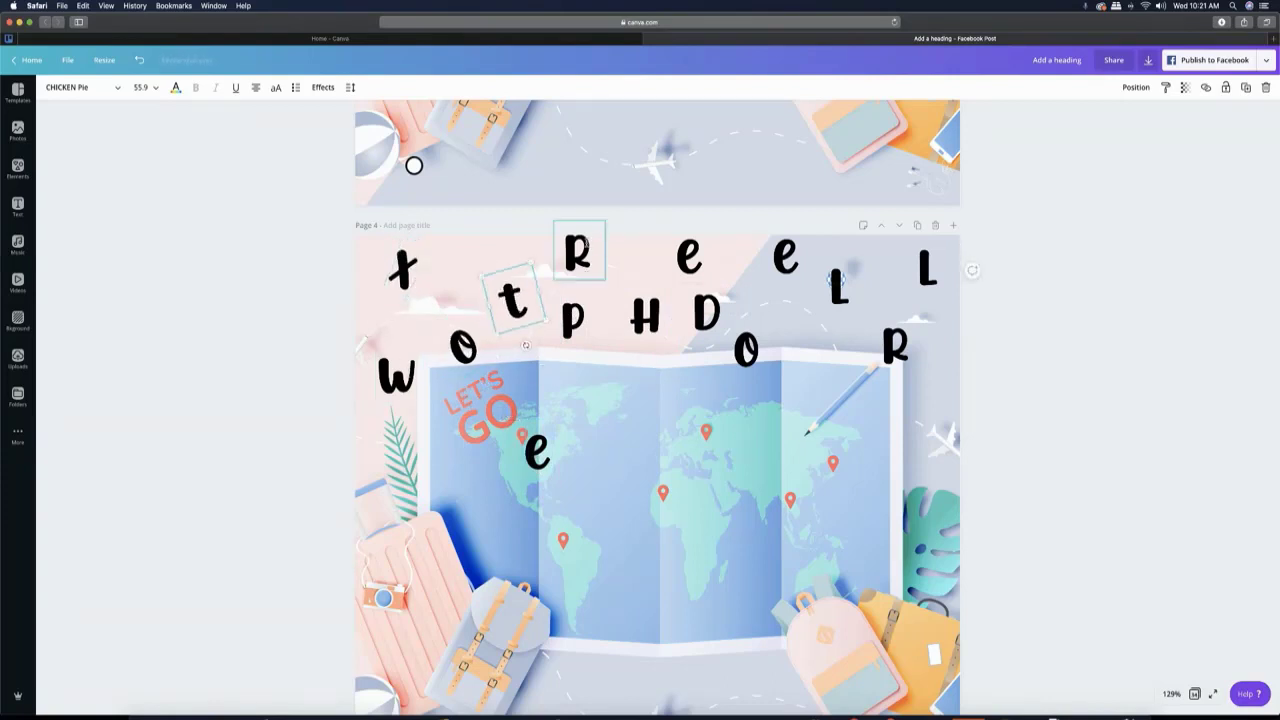
left_click_drag(579, 297, 599, 296)
- Move page 4's left upper E, D, H, right O, tilted L and right R to new spots, and duplicate the page
left_click_drag(689, 257, 727, 258)
left_click_drag(706, 313, 665, 253)
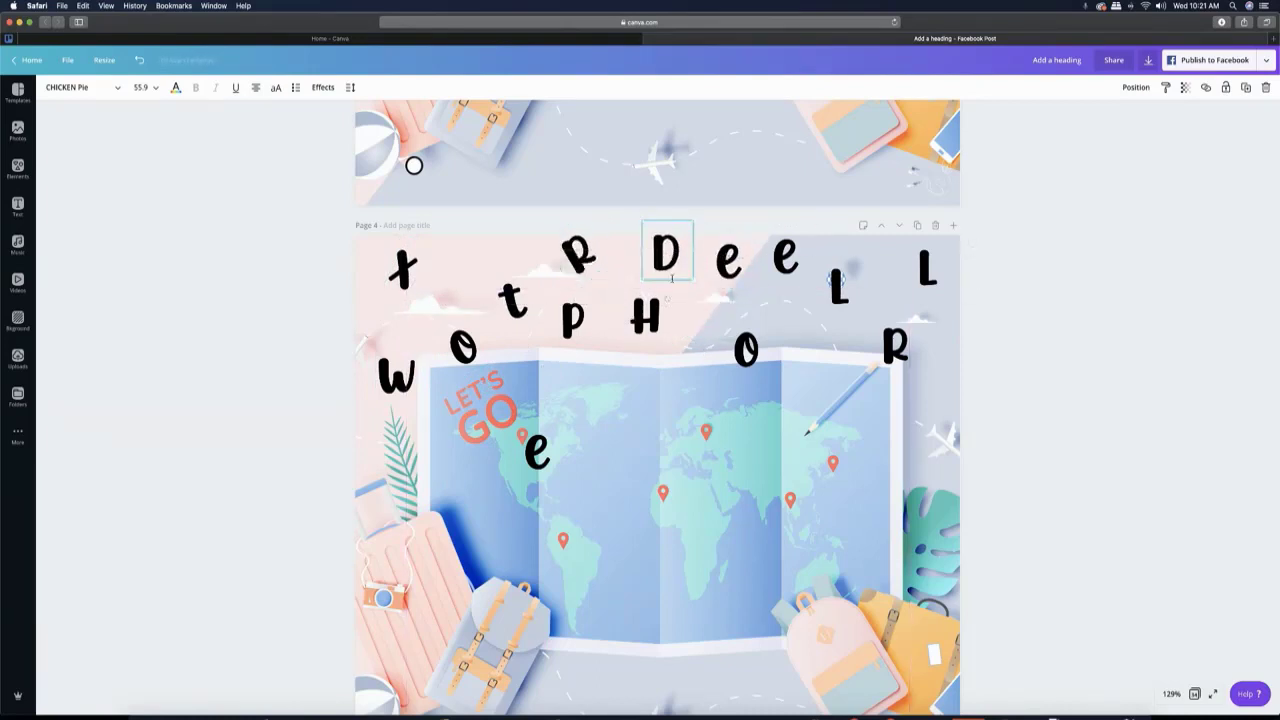
left_click_drag(645, 320, 795, 332)
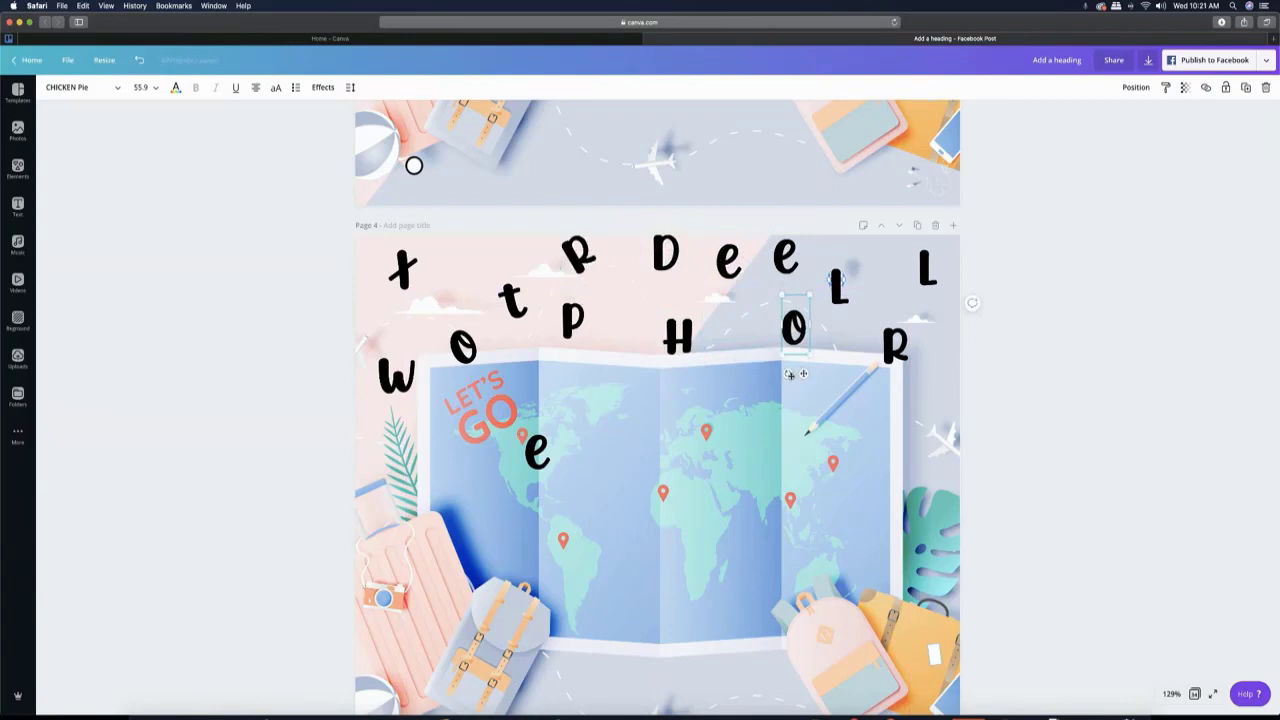
left_click_drag(829, 287, 861, 273)
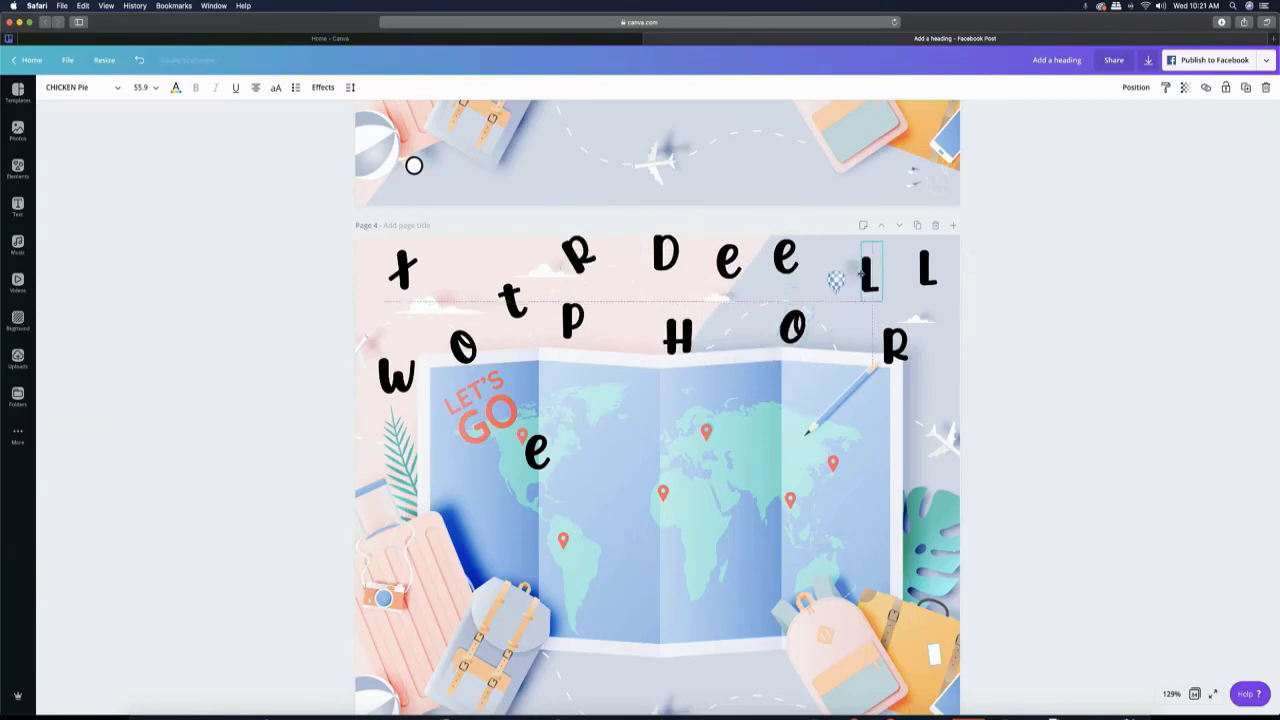
left_click_drag(868, 321, 860, 363)
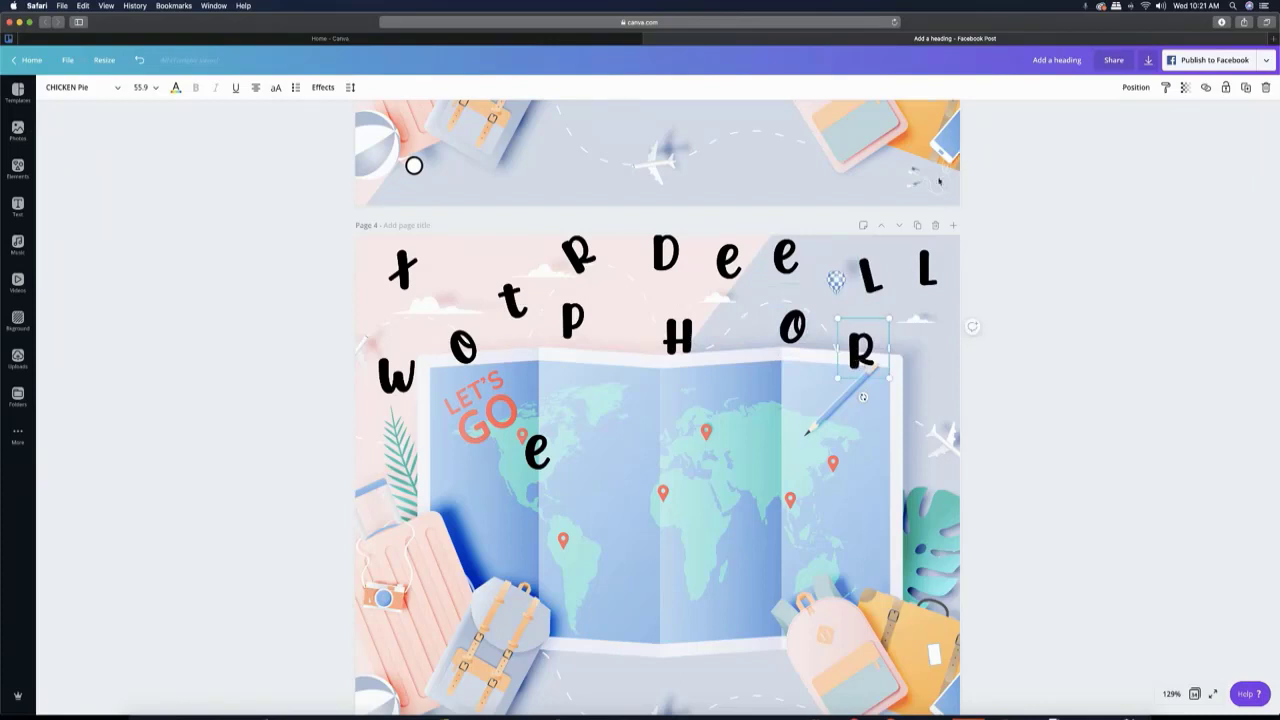
left_click(917, 228)
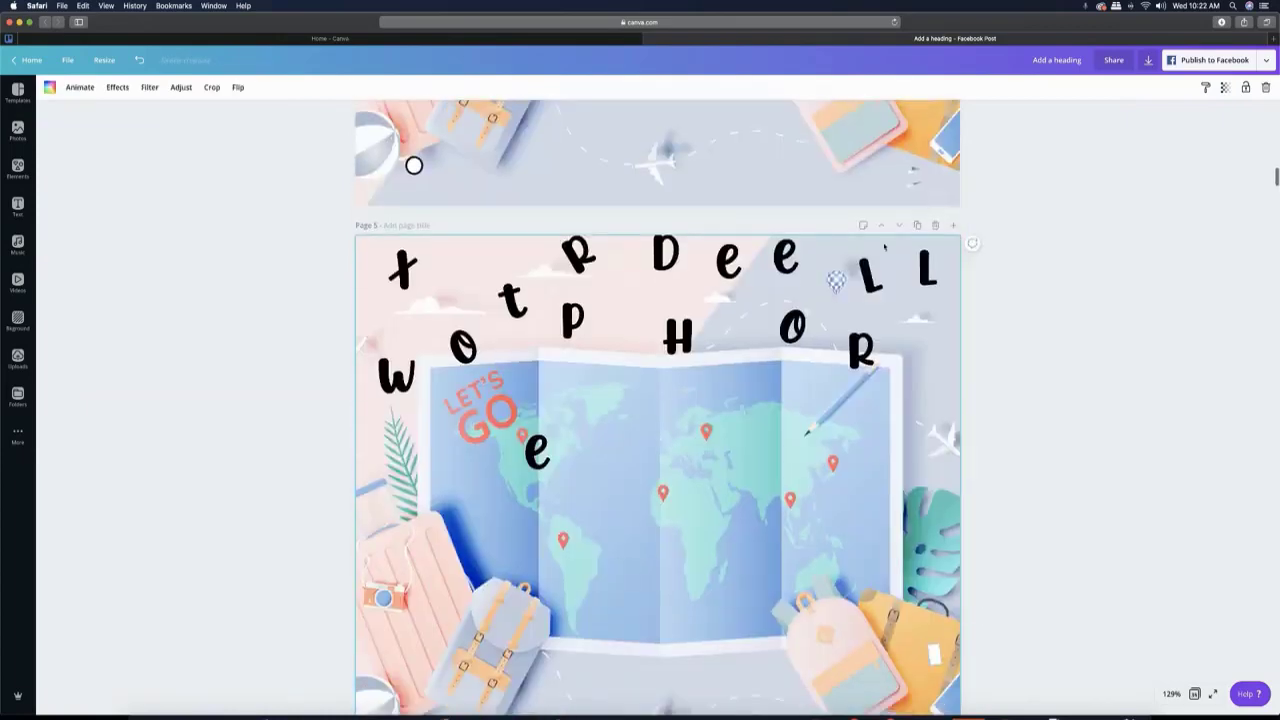
- On page 5, lower the letters P, O and H onto the map's upper part and the E further down
left_click_drag(565, 336, 574, 413)
left_click_drag(466, 352, 492, 387)
left_click_drag(689, 355, 729, 403)
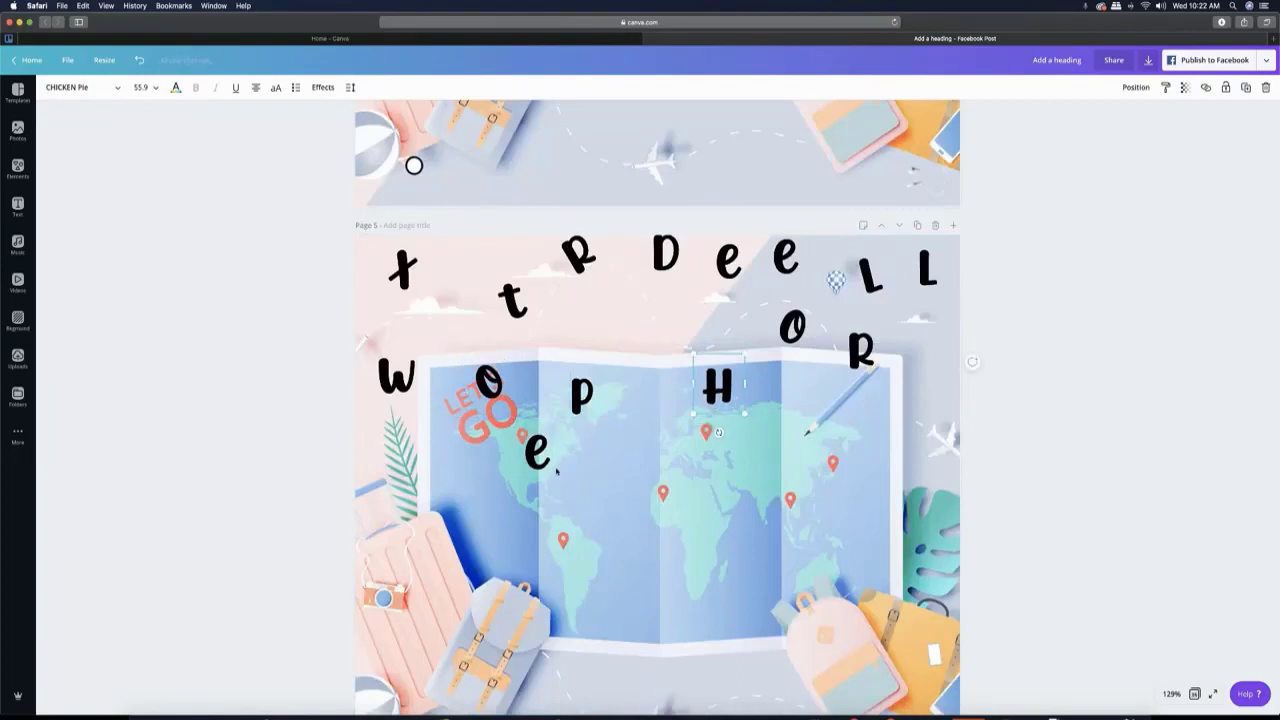
left_click_drag(537, 452, 529, 492)
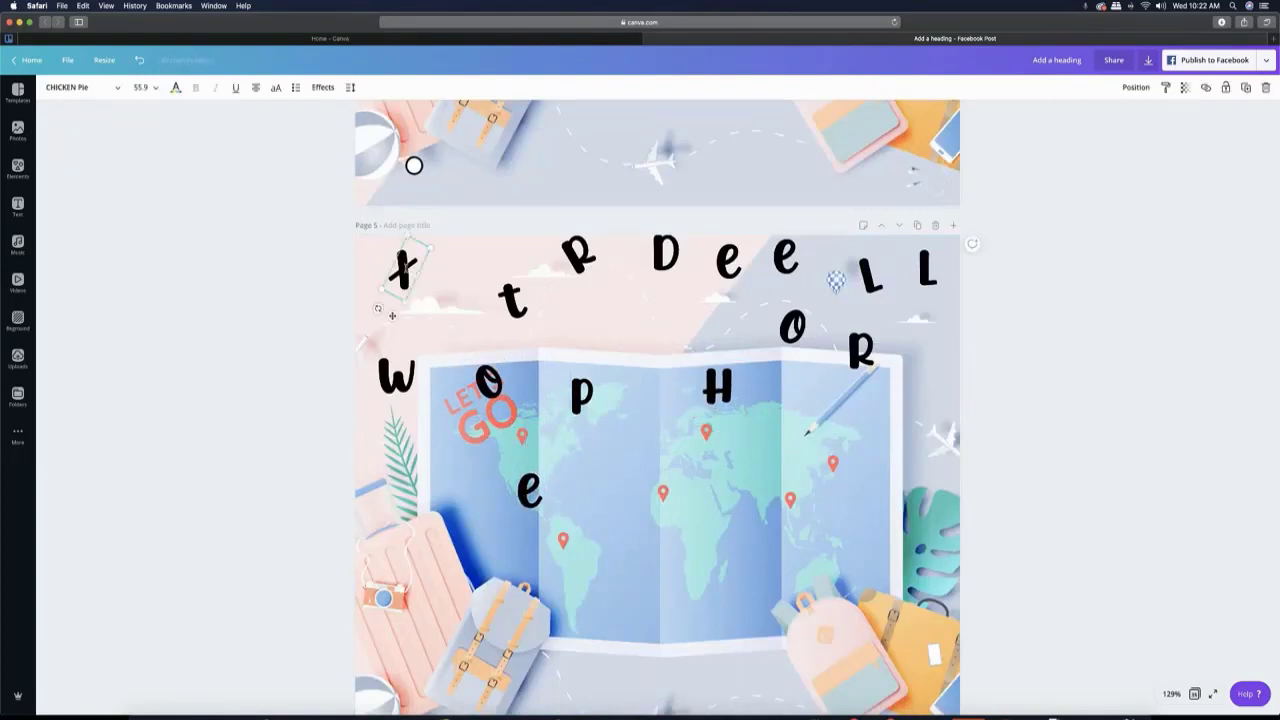
- Move the X, D, T, left O and W on page 5 to new positions, bringing the X to the map's upper edge
left_click_drag(417, 281, 465, 318)
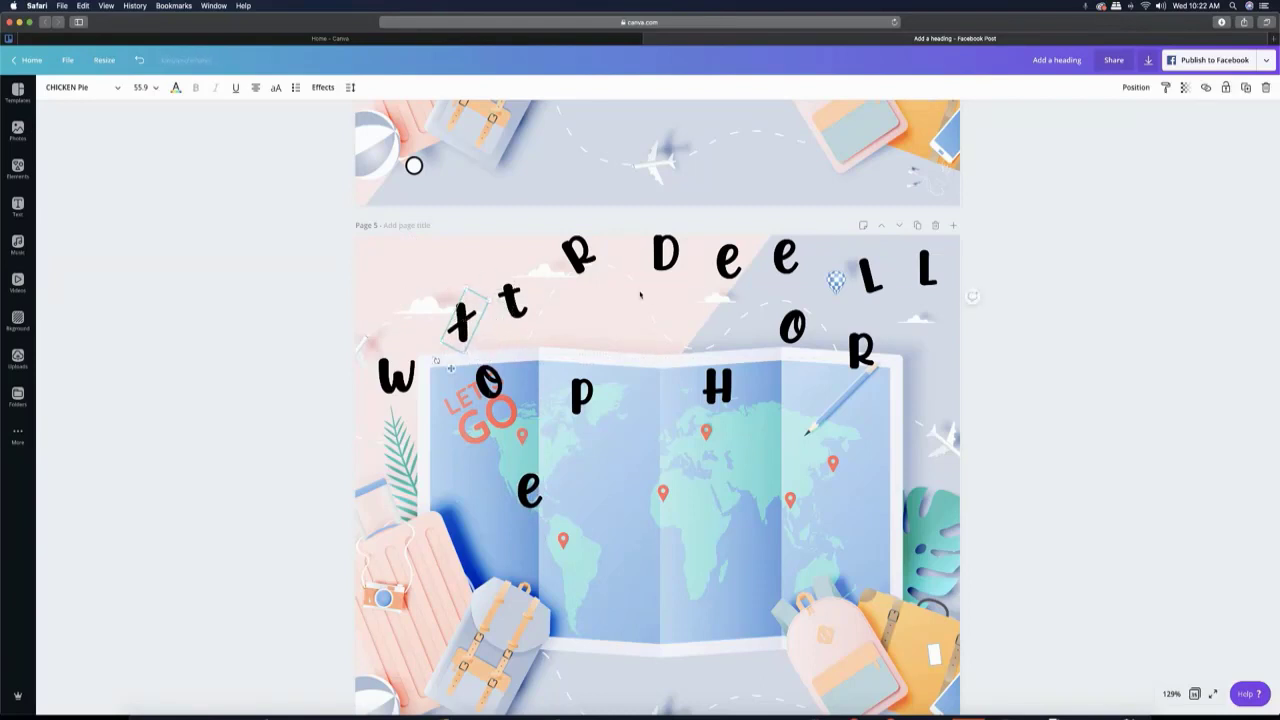
left_click_drag(665, 255, 687, 318)
left_click_drag(510, 300, 588, 314)
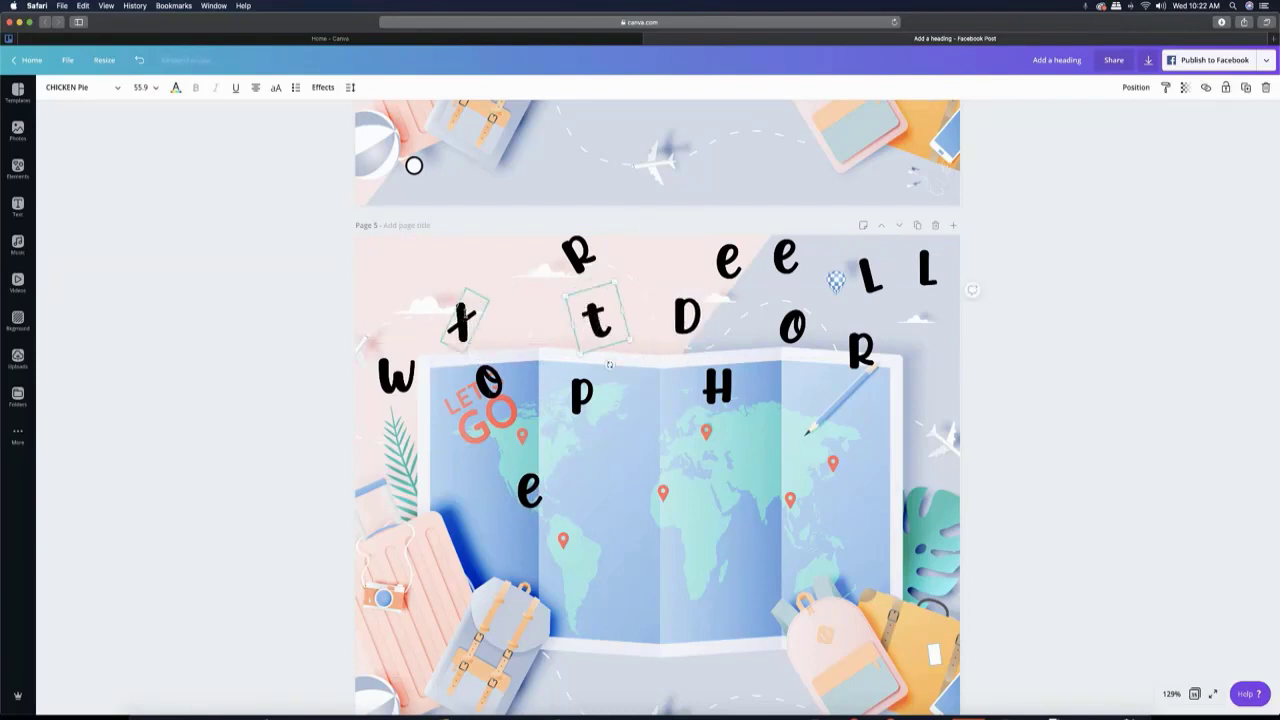
left_click_drag(462, 320, 525, 357)
left_click_drag(511, 404, 493, 306)
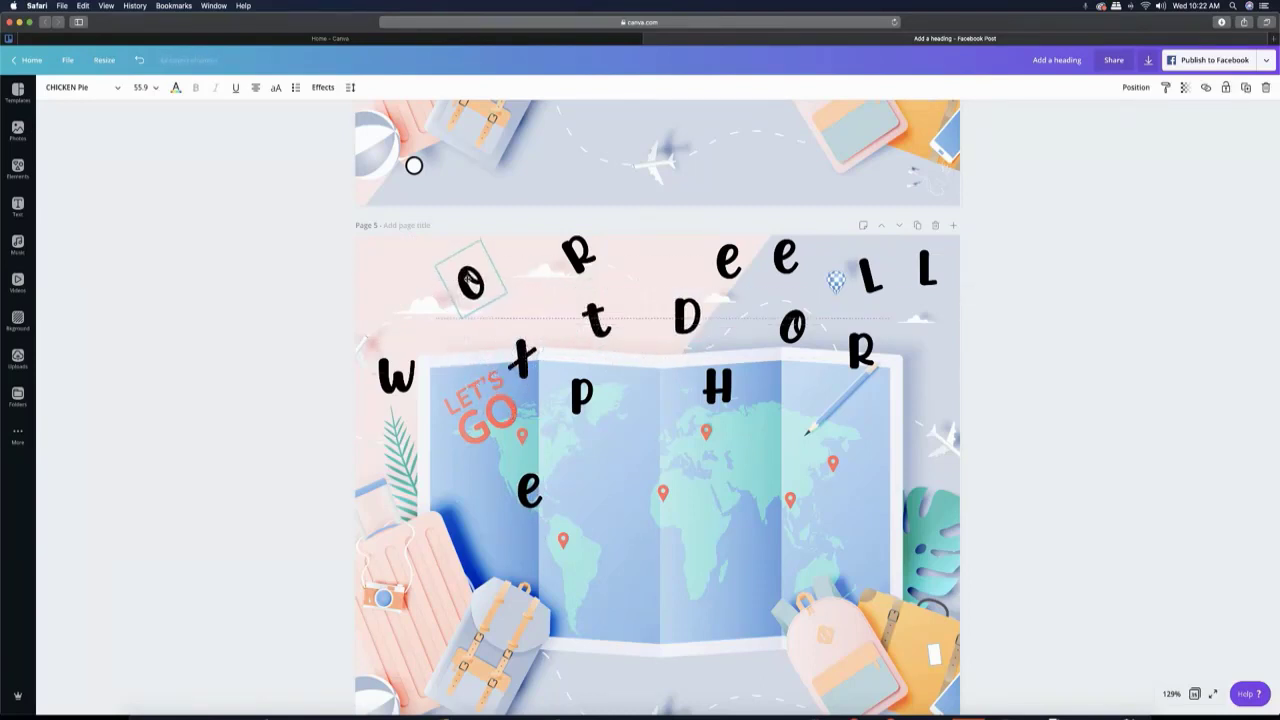
left_click_drag(399, 383, 433, 395)
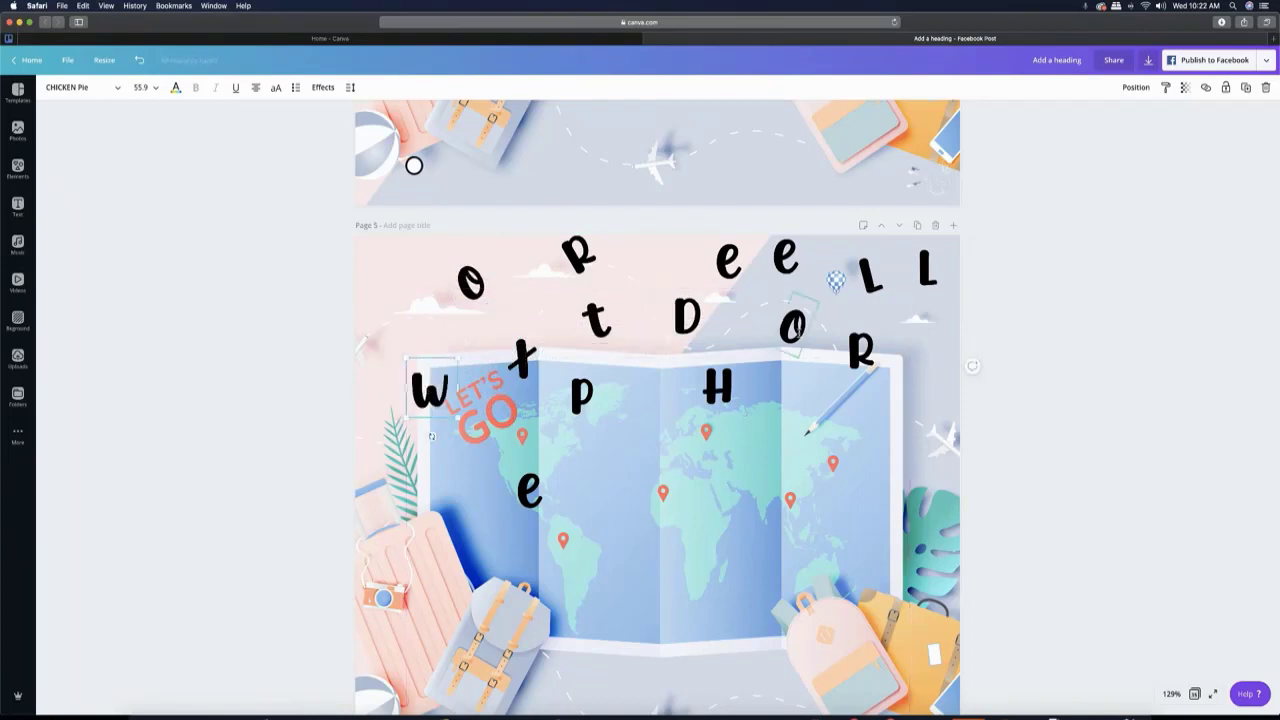
- Reposition the right O, the tilted L and the two upper E's on page 5, and duplicate the page
left_click_drag(793, 326, 811, 368)
left_click_drag(871, 273, 692, 255)
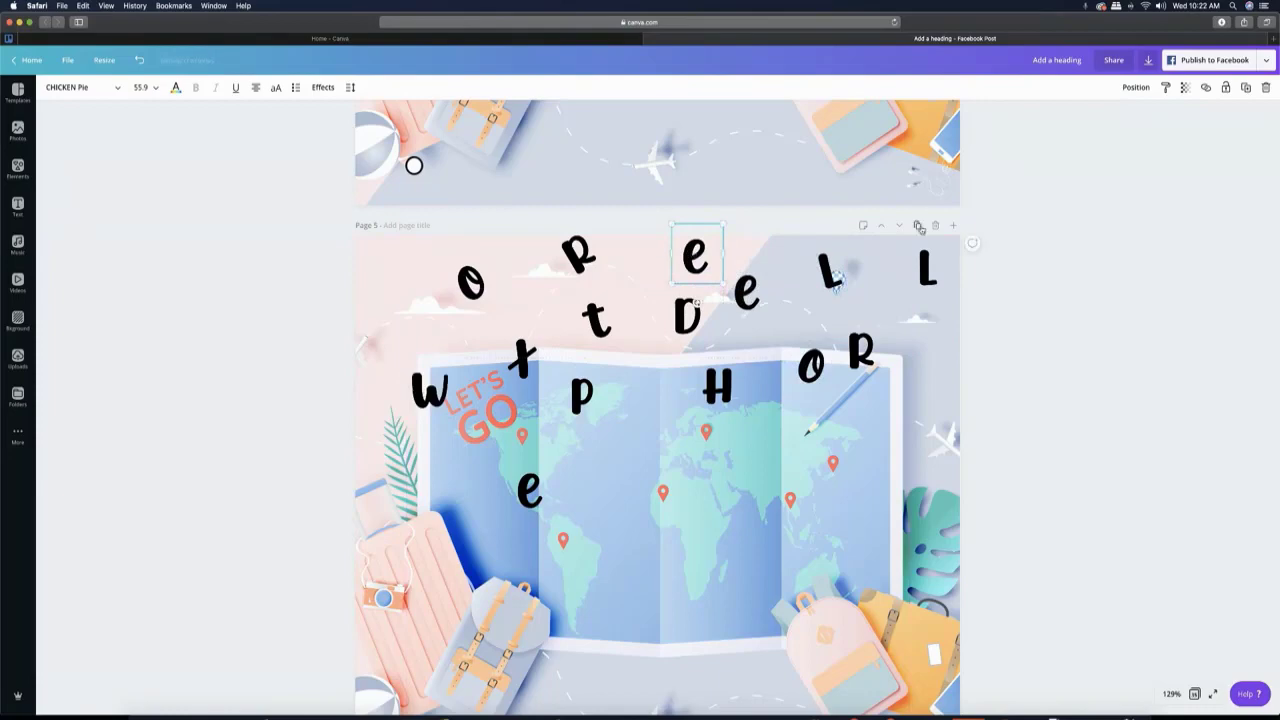
left_click(918, 226)
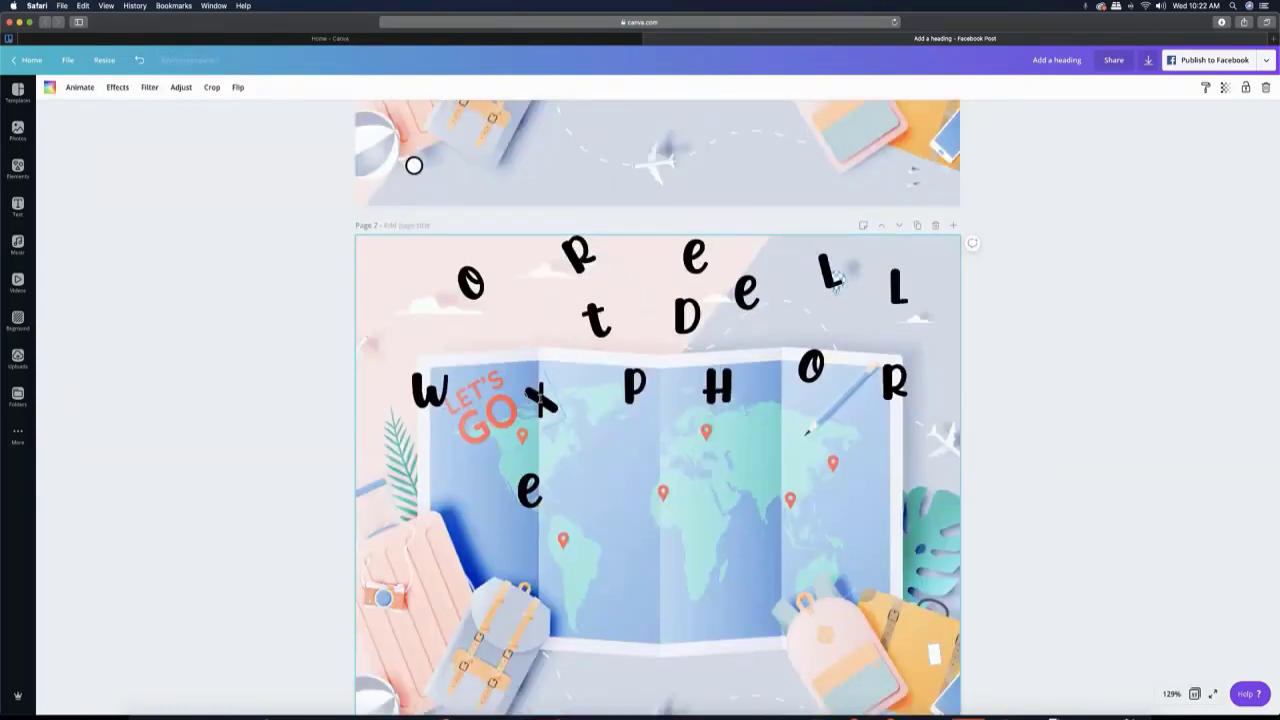
- Straighten the X on page 7 and place it directly after the E on the map to begin the word "EXPLORE"
left_click_drag(540, 398, 556, 413)
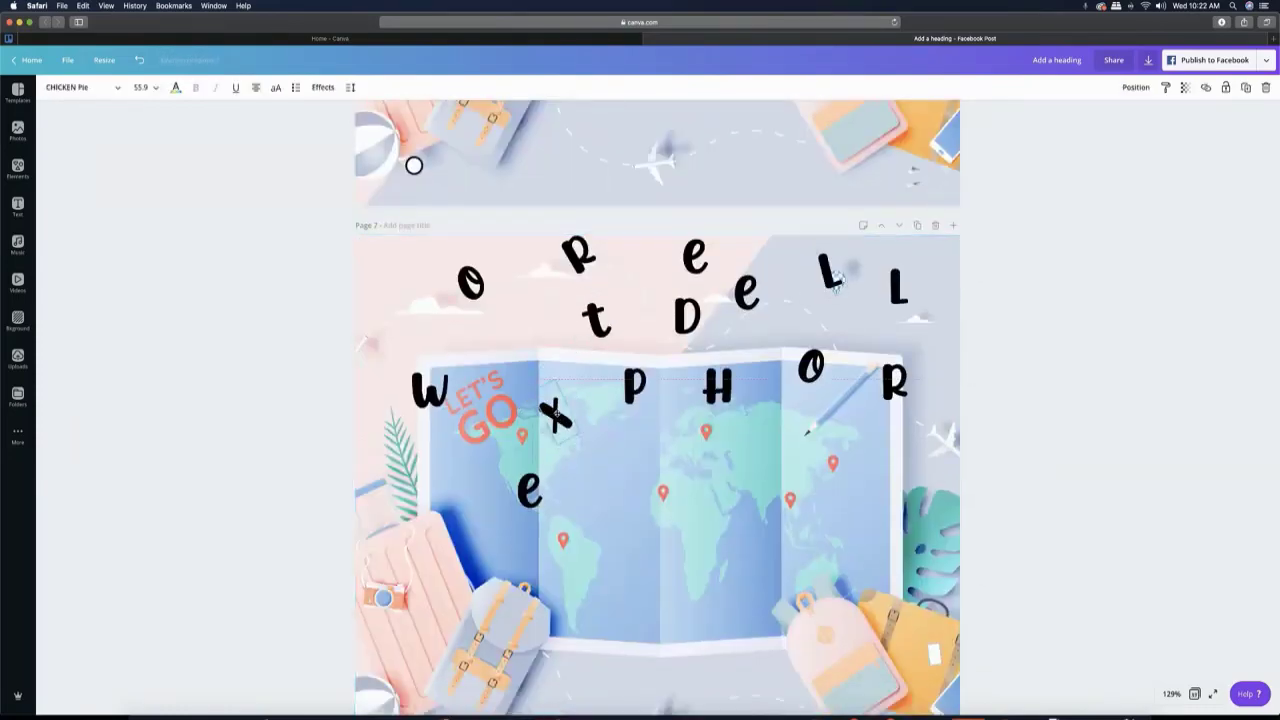
left_click_drag(569, 460, 546, 470)
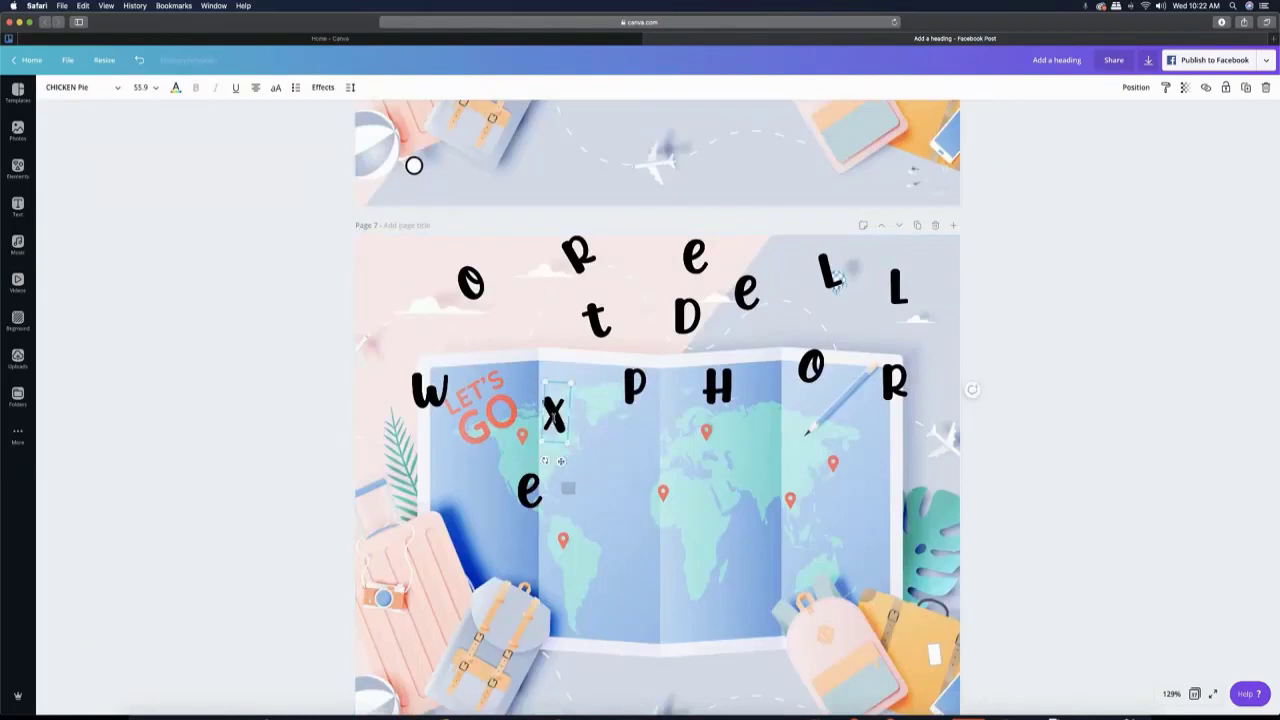
left_click_drag(554, 408, 556, 485)
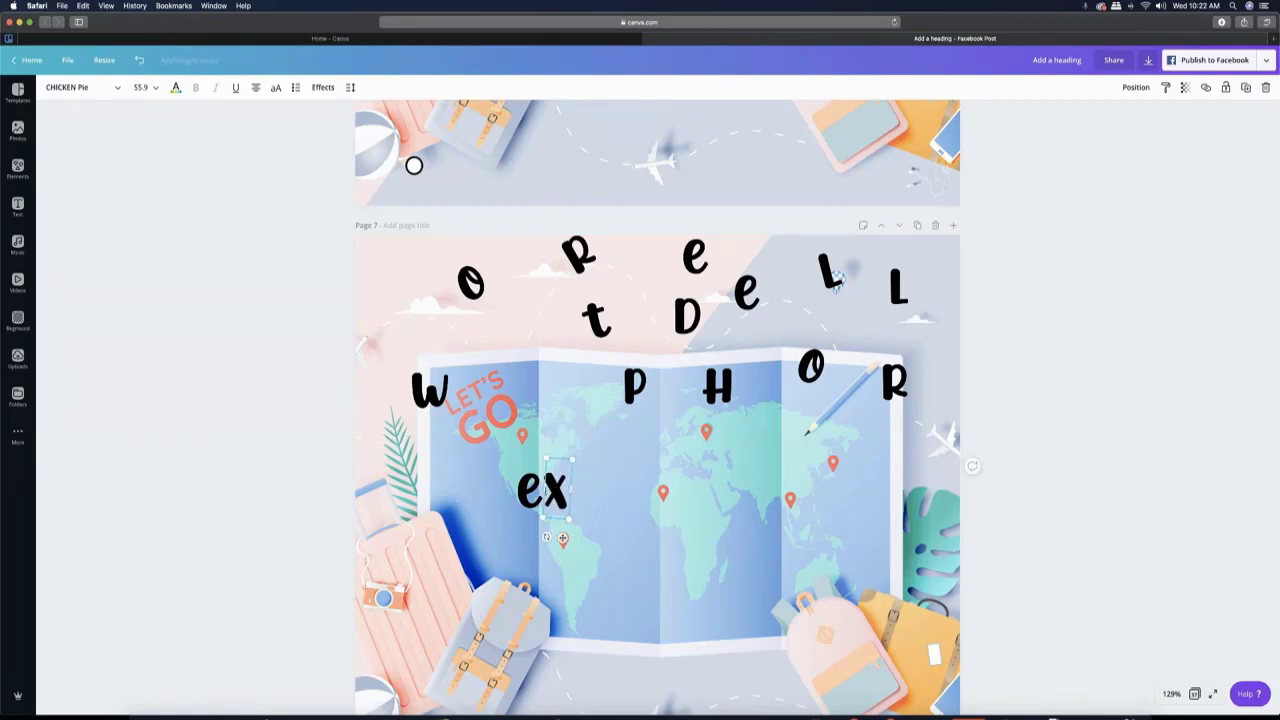
left_click_drag(558, 481, 564, 458)
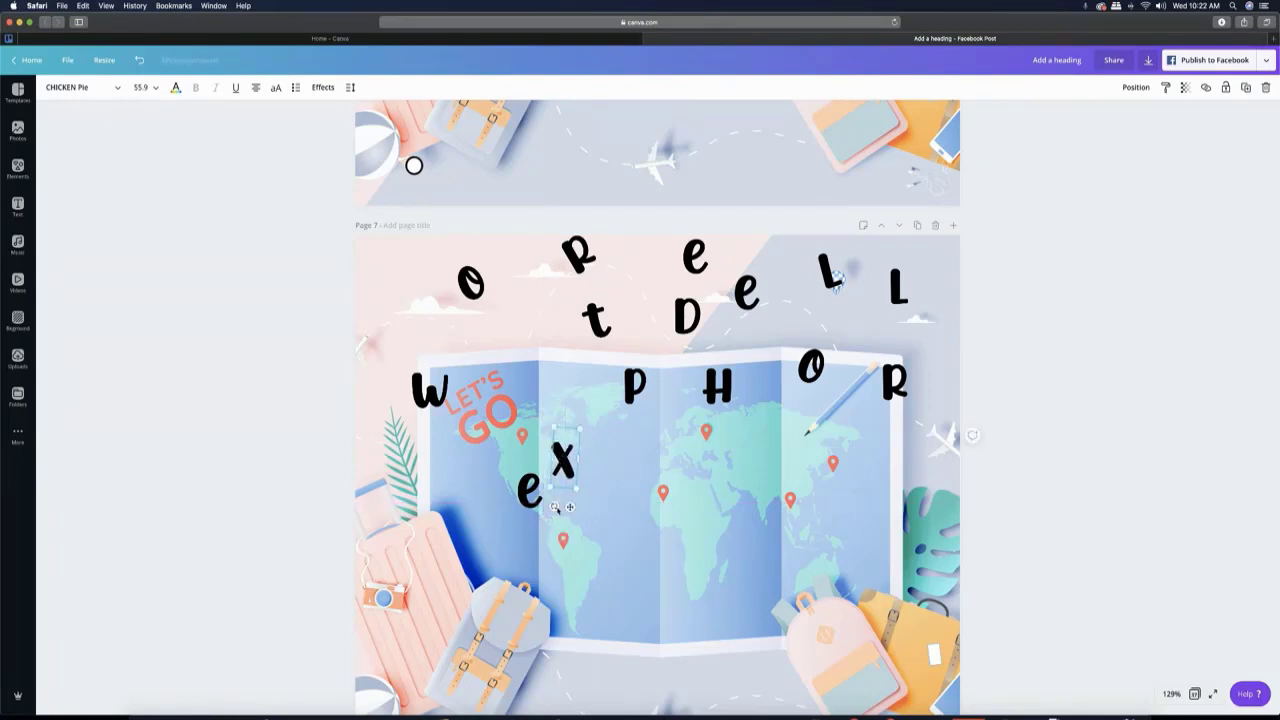
left_click_drag(556, 508, 549, 505)
left_click_drag(563, 460, 557, 488)
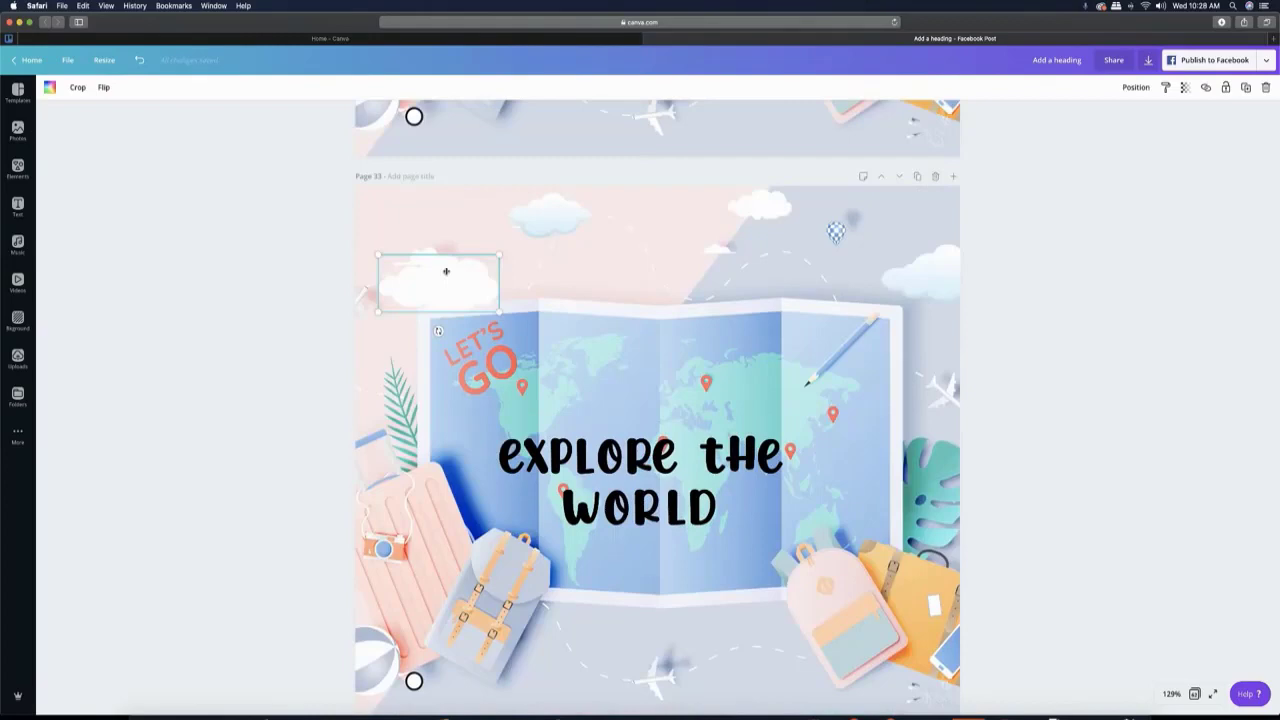
- On page 36, shift the blue cloud to the right and the small white cloud up and to the left
left_click_drag(555, 208, 722, 242)
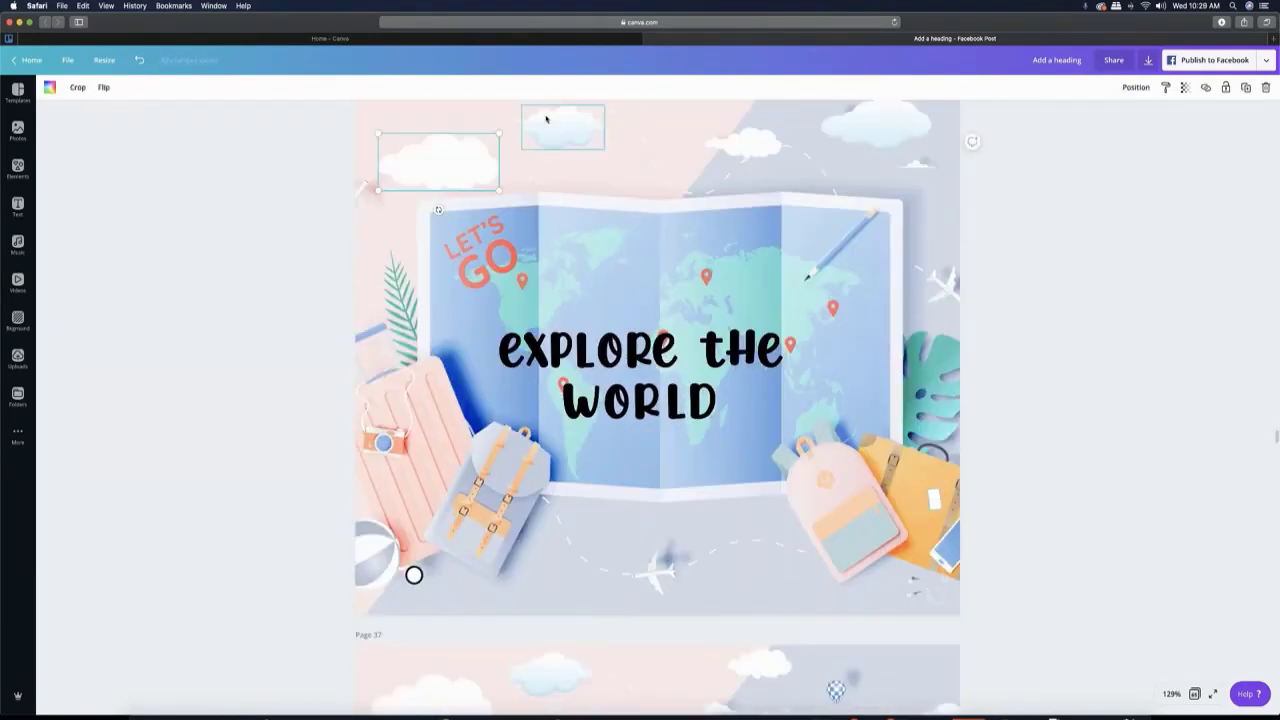
left_click_drag(546, 119, 580, 120)
scroll(740, 200, "up", 3)
left_click_drag(743, 294, 724, 261)
- Delete the surplus pages after page 36, up to the page with the pink plane and green suitcase
scroll(860, 331, "down", 5)
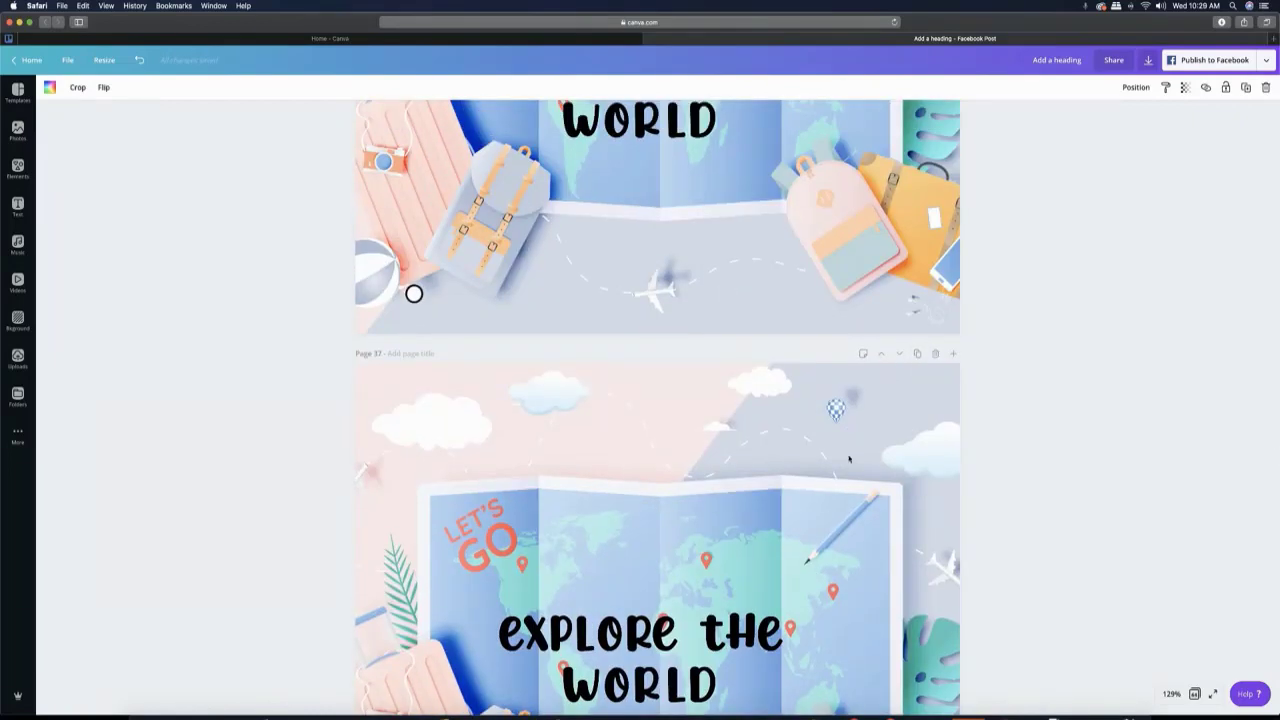
scroll(849, 459, "up", 5)
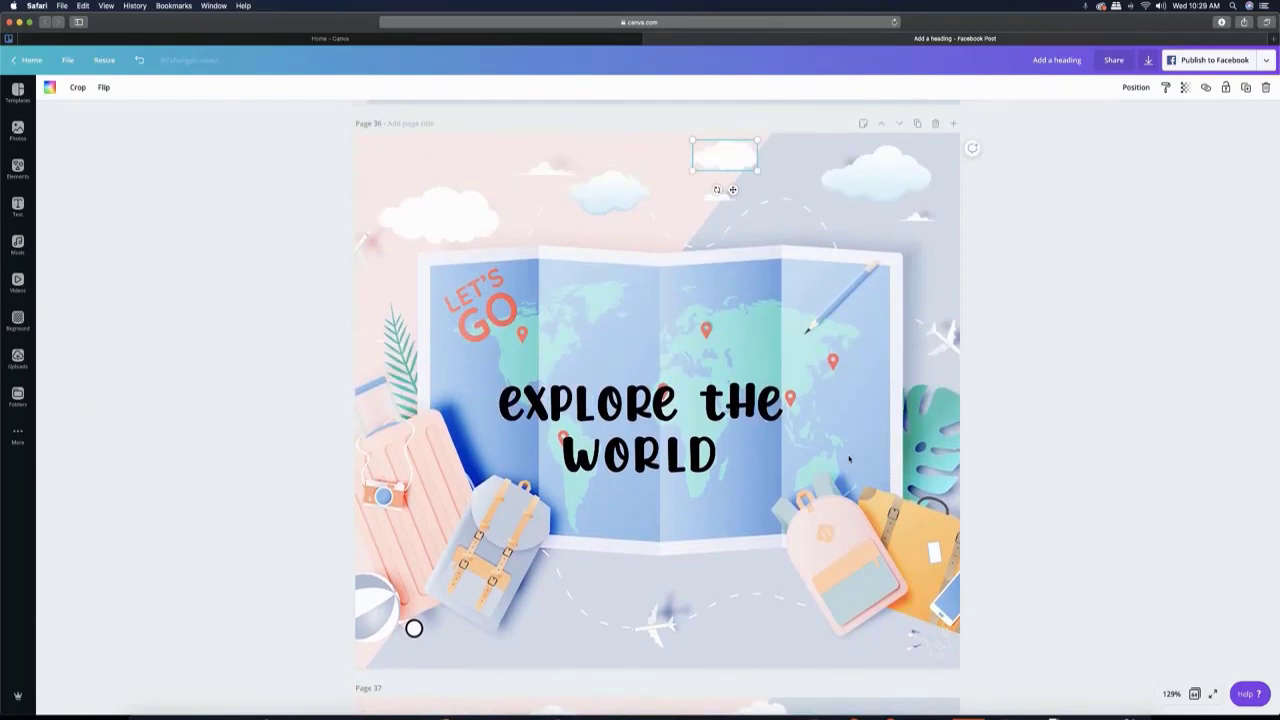
scroll(848, 470, "down", 5)
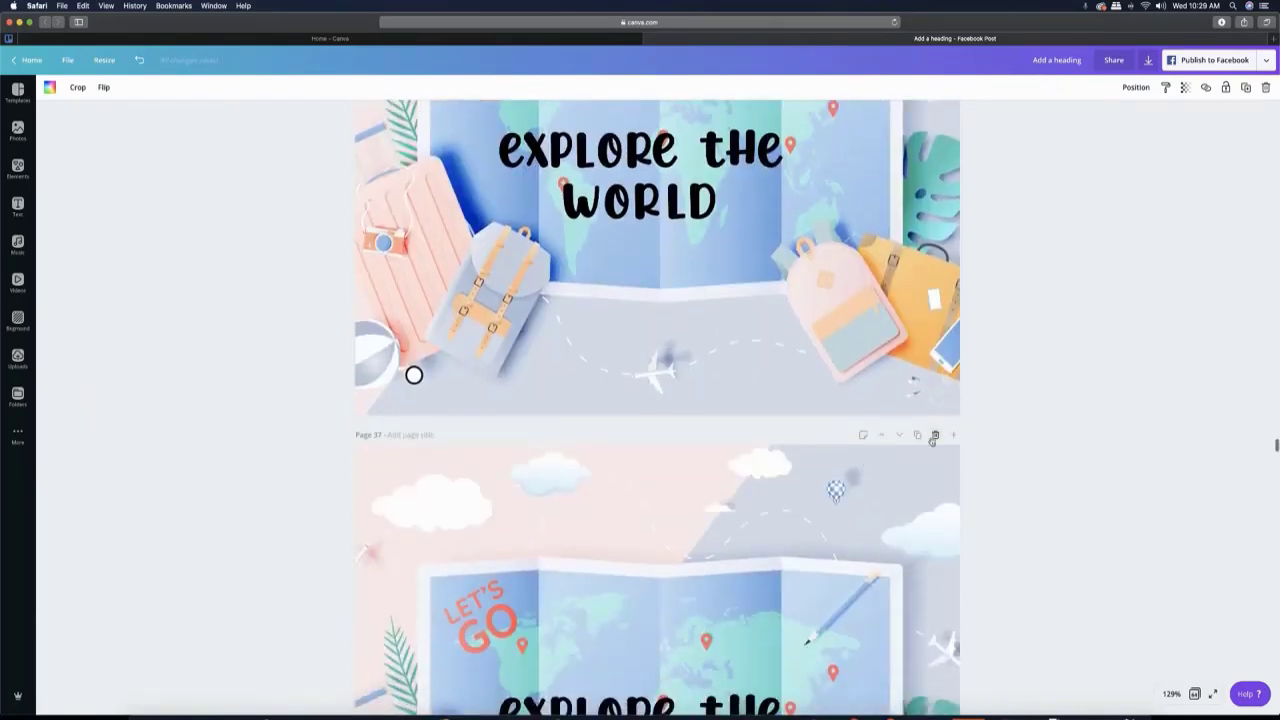
left_click(935, 438)
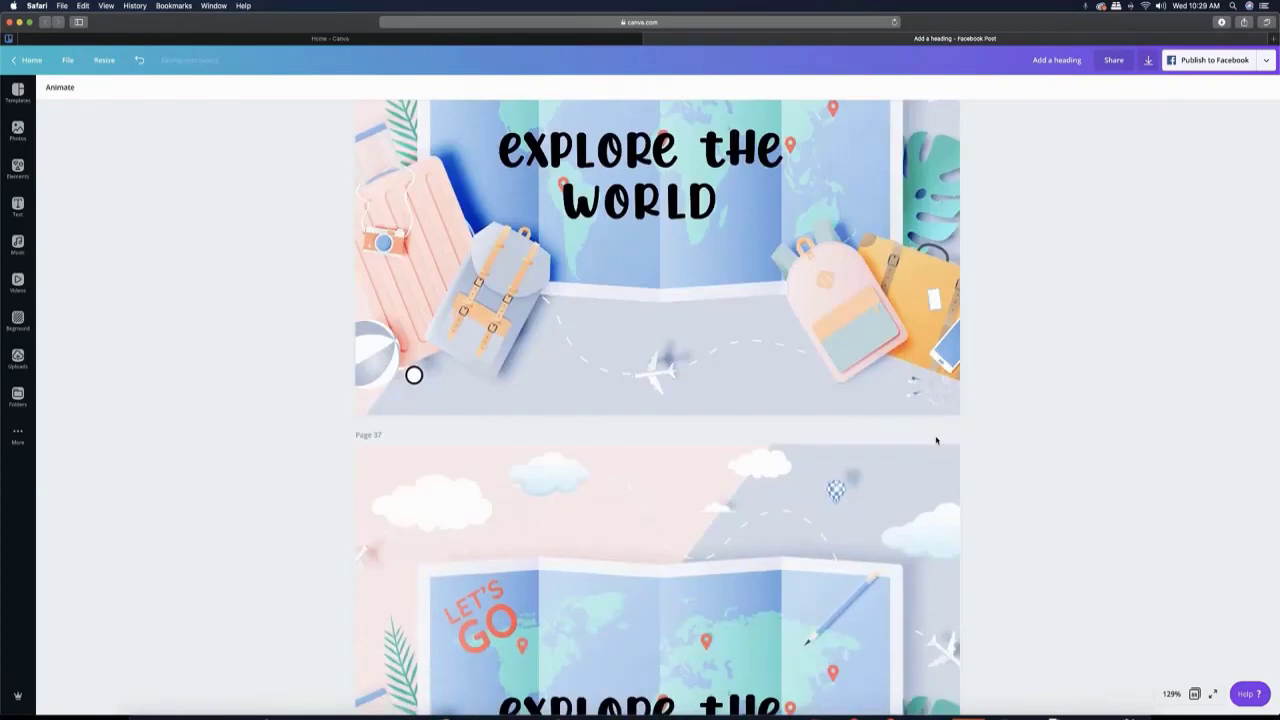
left_click(933, 438)
left_click(934, 438)
left_click(933, 439)
left_click(935, 438)
left_click(935, 438)
left_click(935, 438)
left_click(935, 438)
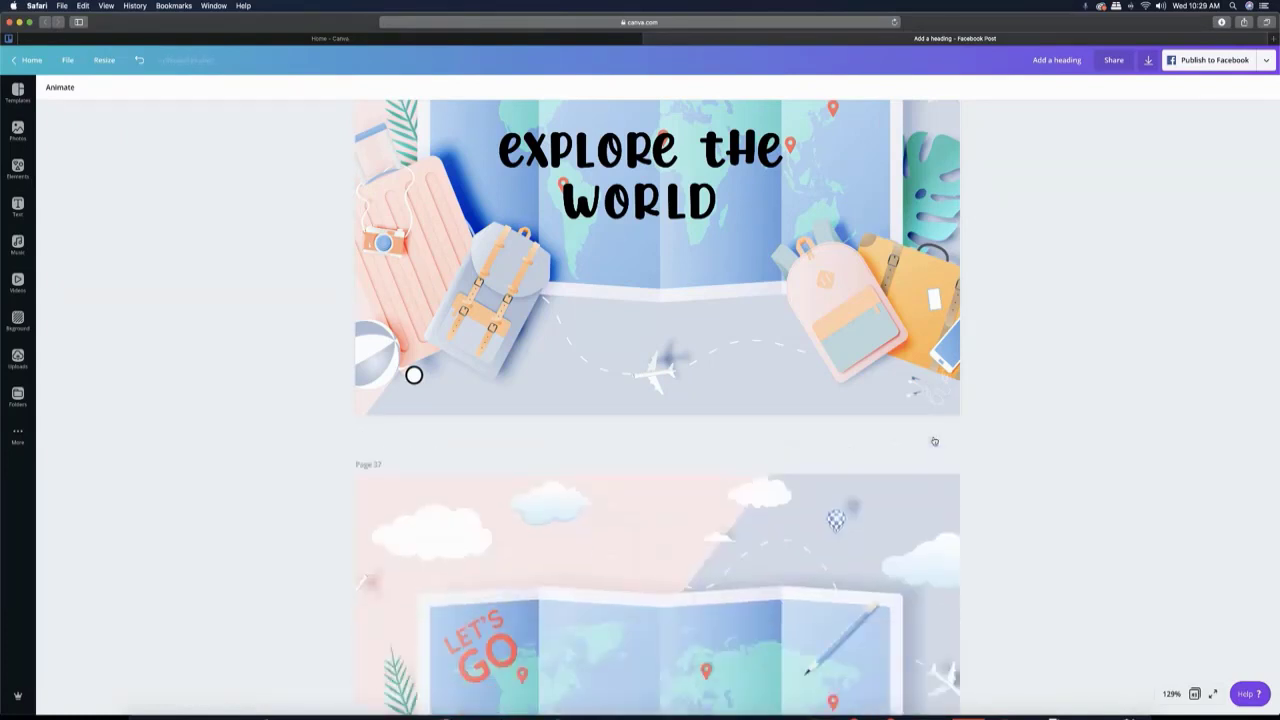
left_click(935, 438)
left_click(935, 441)
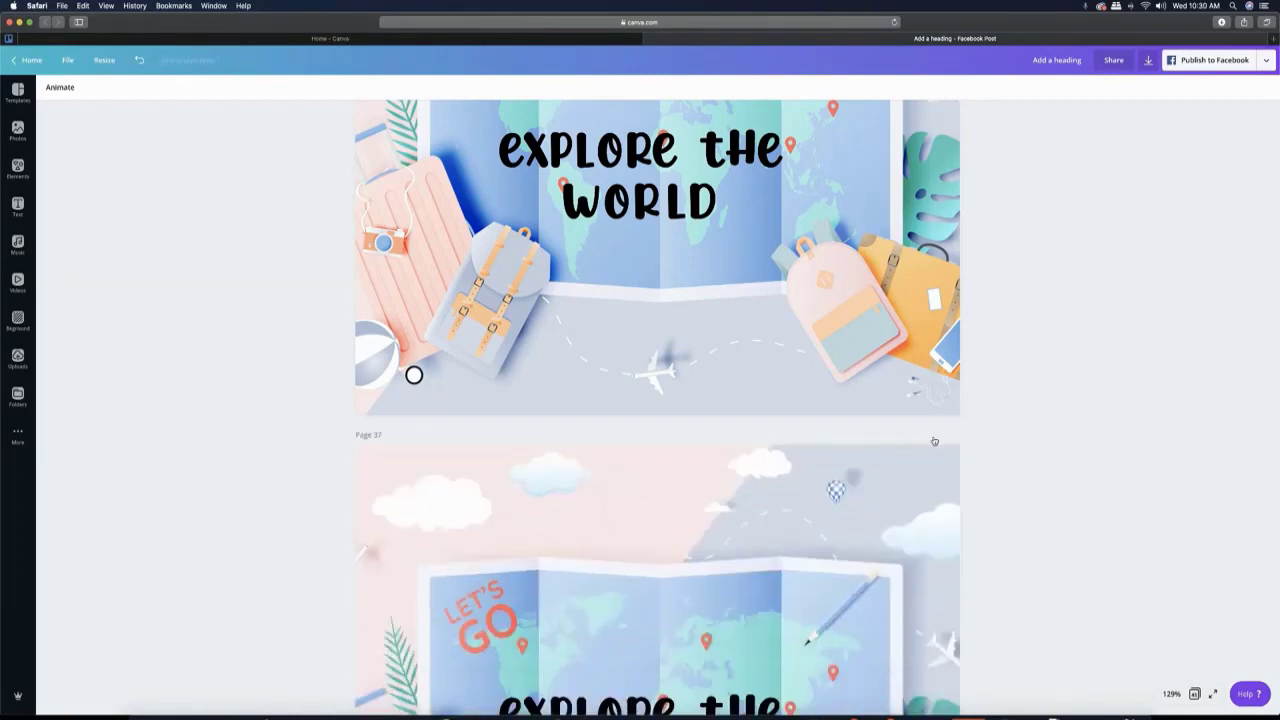
left_click(935, 441)
left_click(935, 441)
left_click(934, 441)
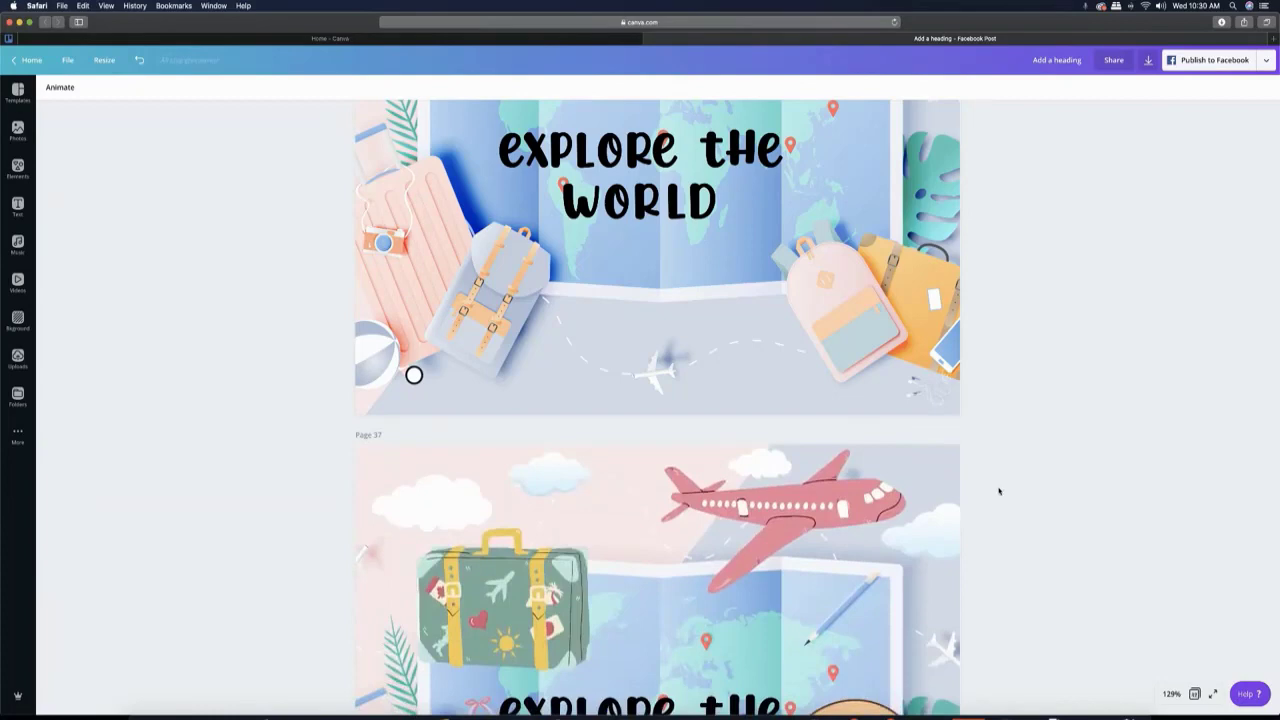
- Duplicate page 36 so a copy sits before the page with the plane and suitcase
scroll(999, 491, "up", 2)
scroll(999, 491, "down", 4)
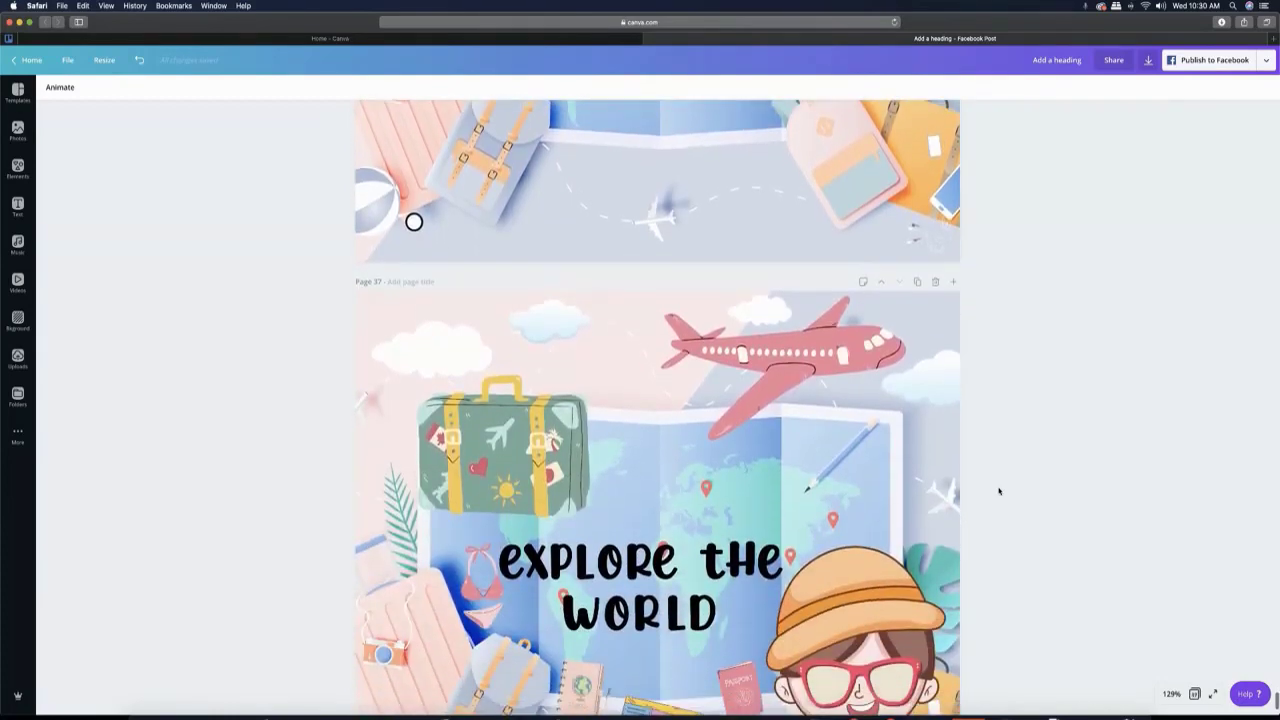
scroll(999, 491, "up", 3)
scroll(999, 491, "down", 3)
scroll(999, 491, "up", 3)
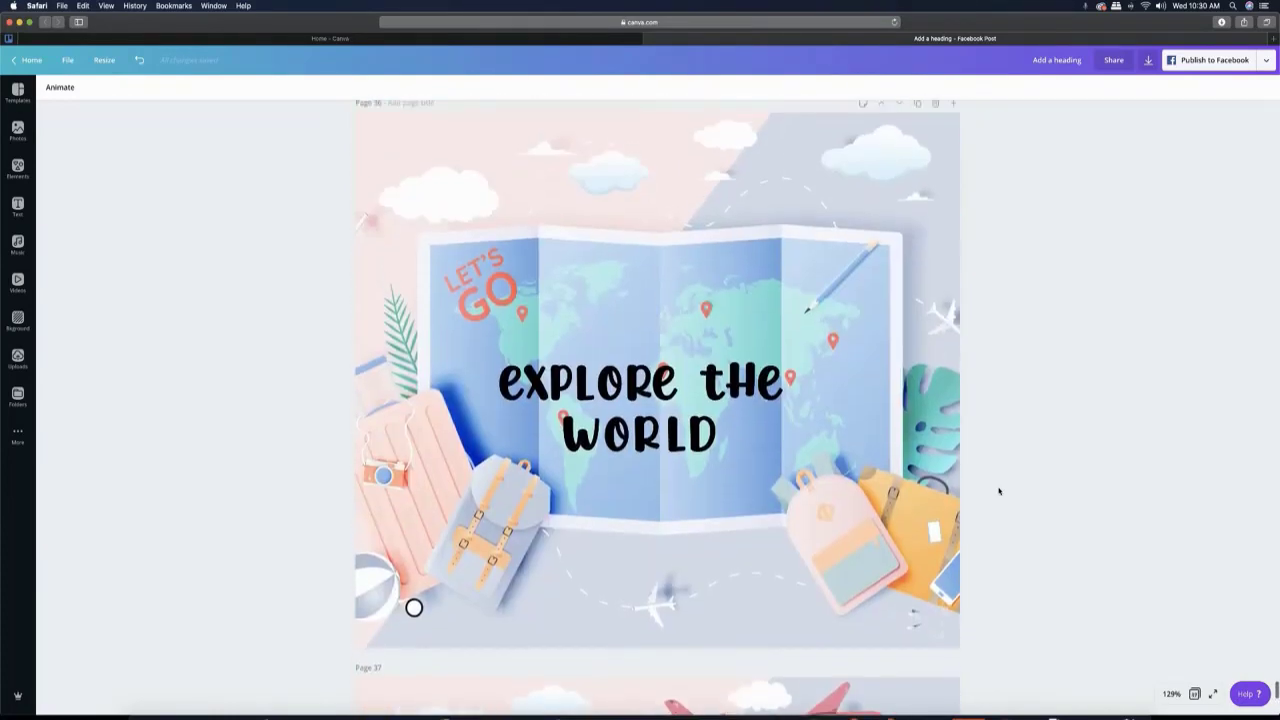
scroll(999, 491, "up", 2)
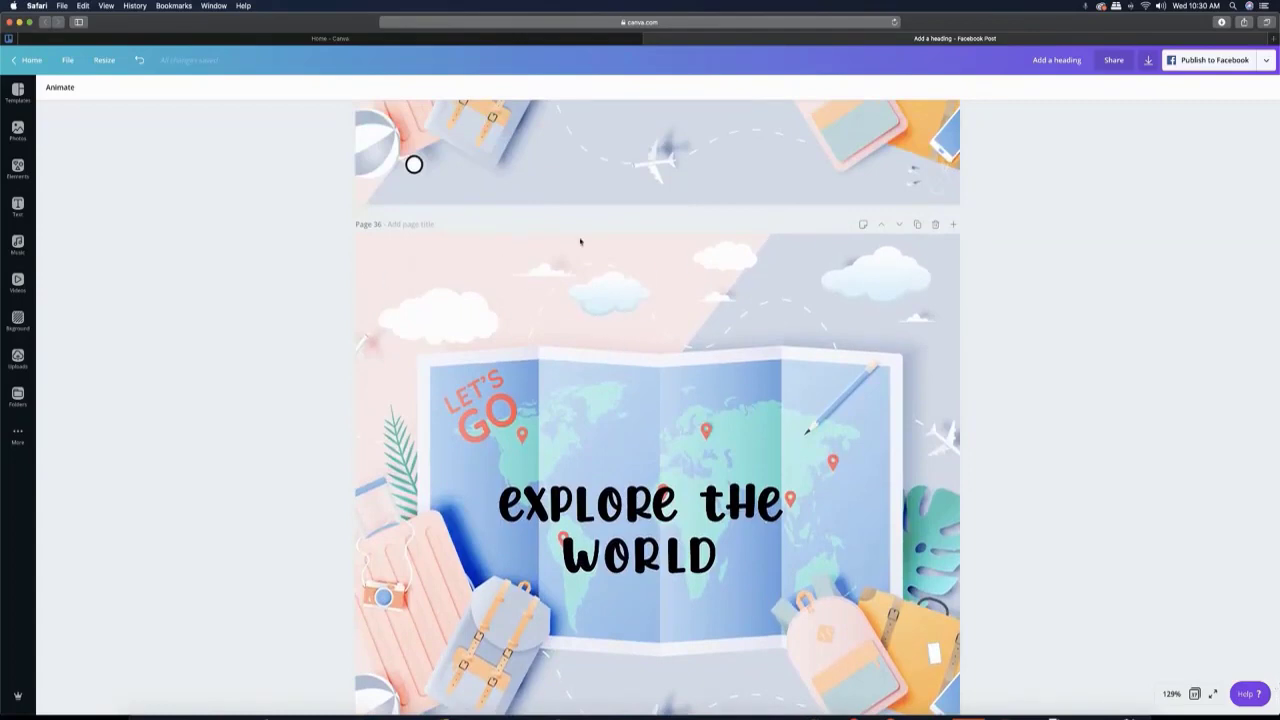
left_click(917, 224)
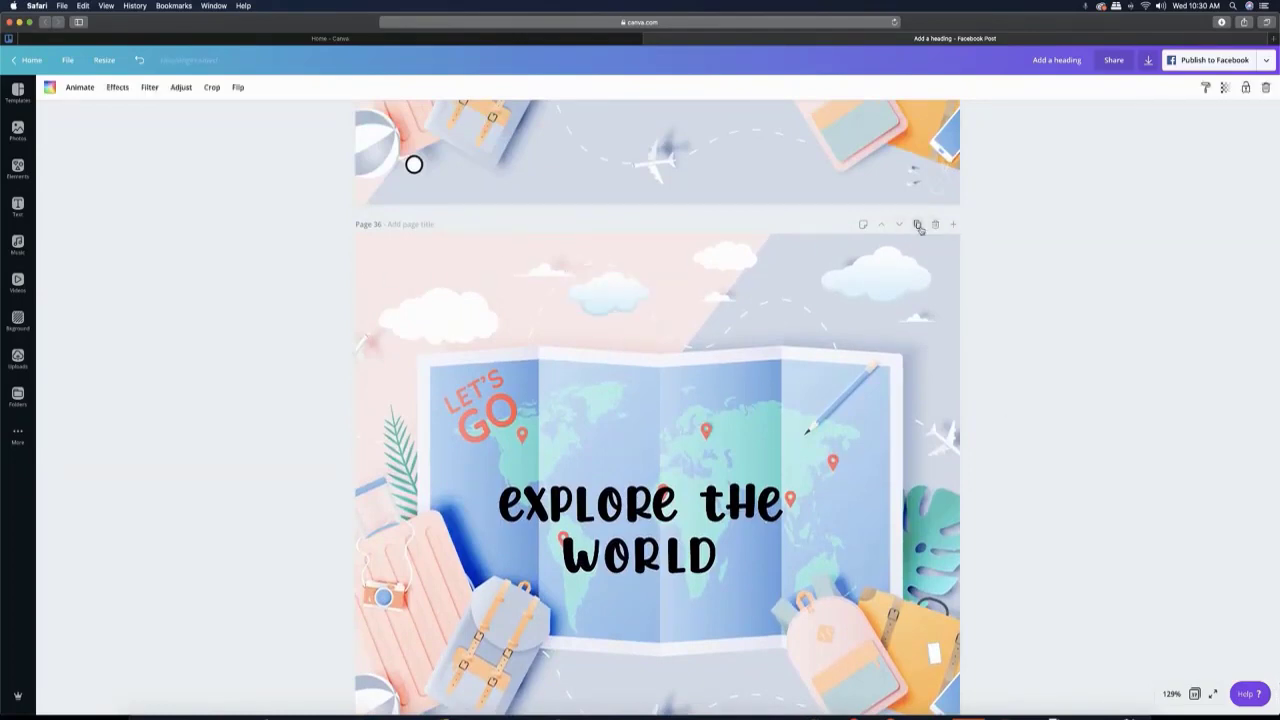
- Try placing the pink plane from page 38 on page 37, partly beyond its upper-left edge
scroll(920, 365, "down", 3)
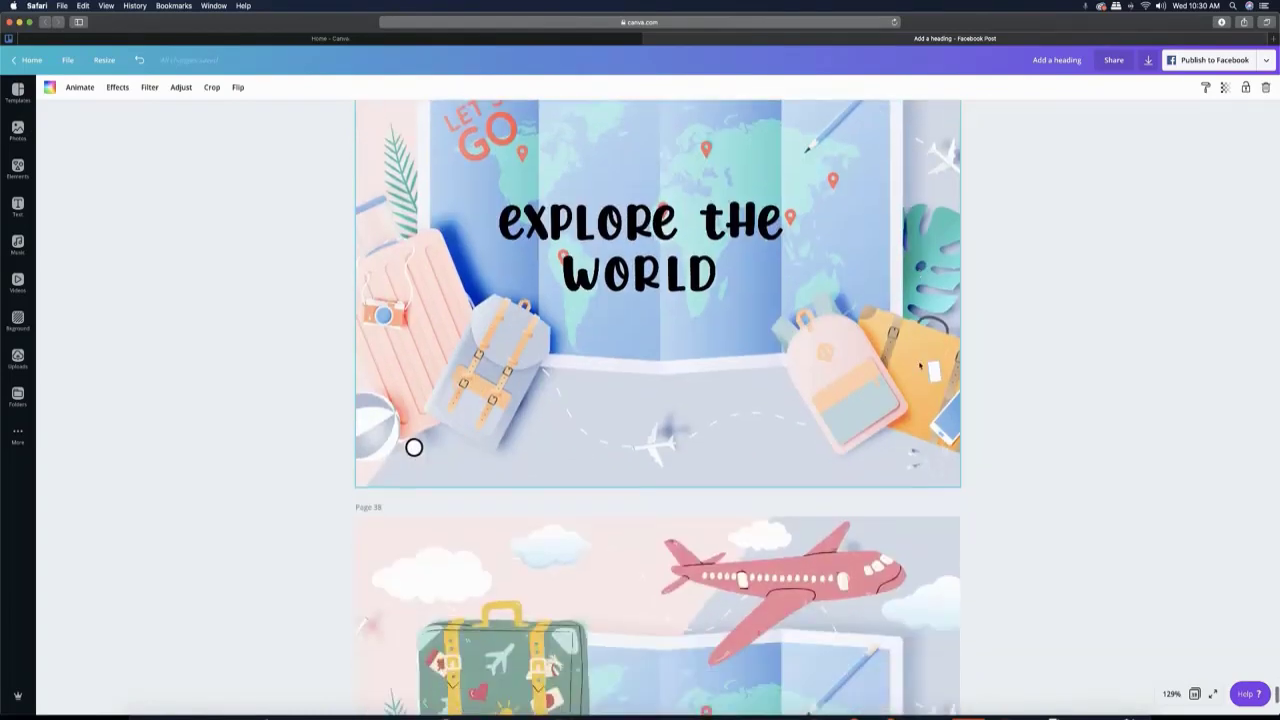
left_click(865, 122)
left_click_drag(865, 122, 831, 129)
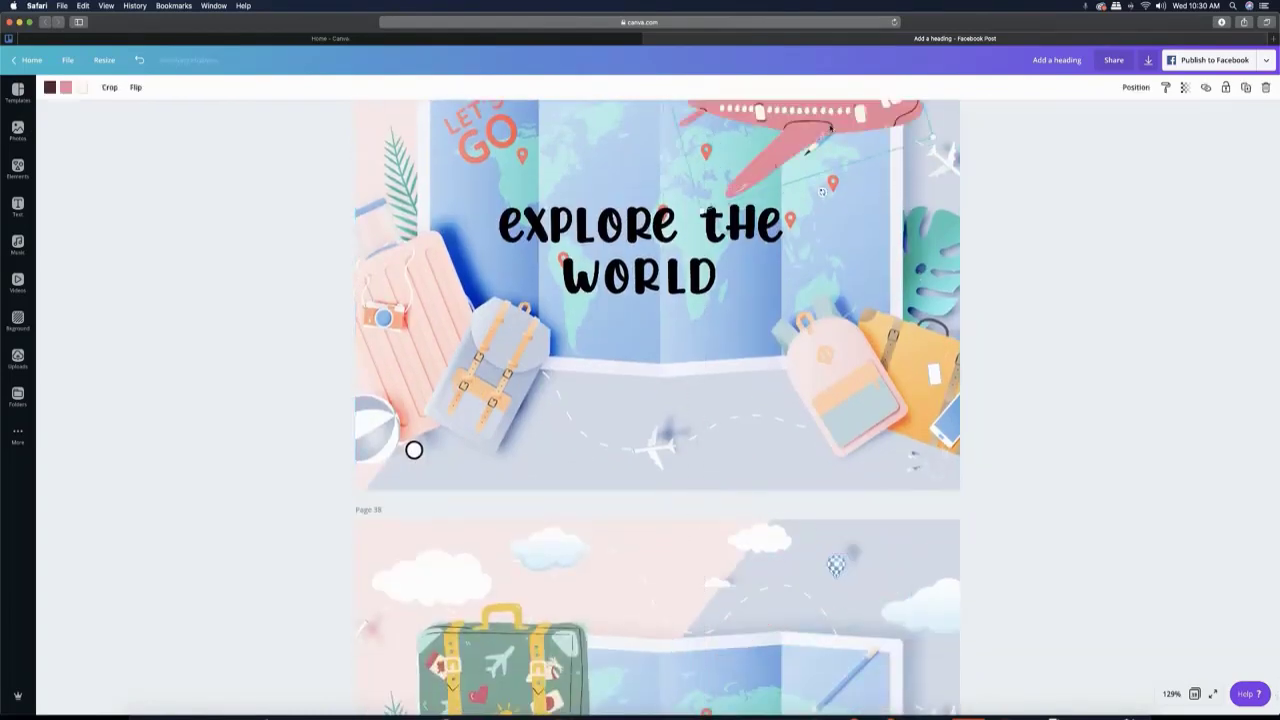
scroll(831, 129, "up", 3)
left_click_drag(848, 288, 805, 287)
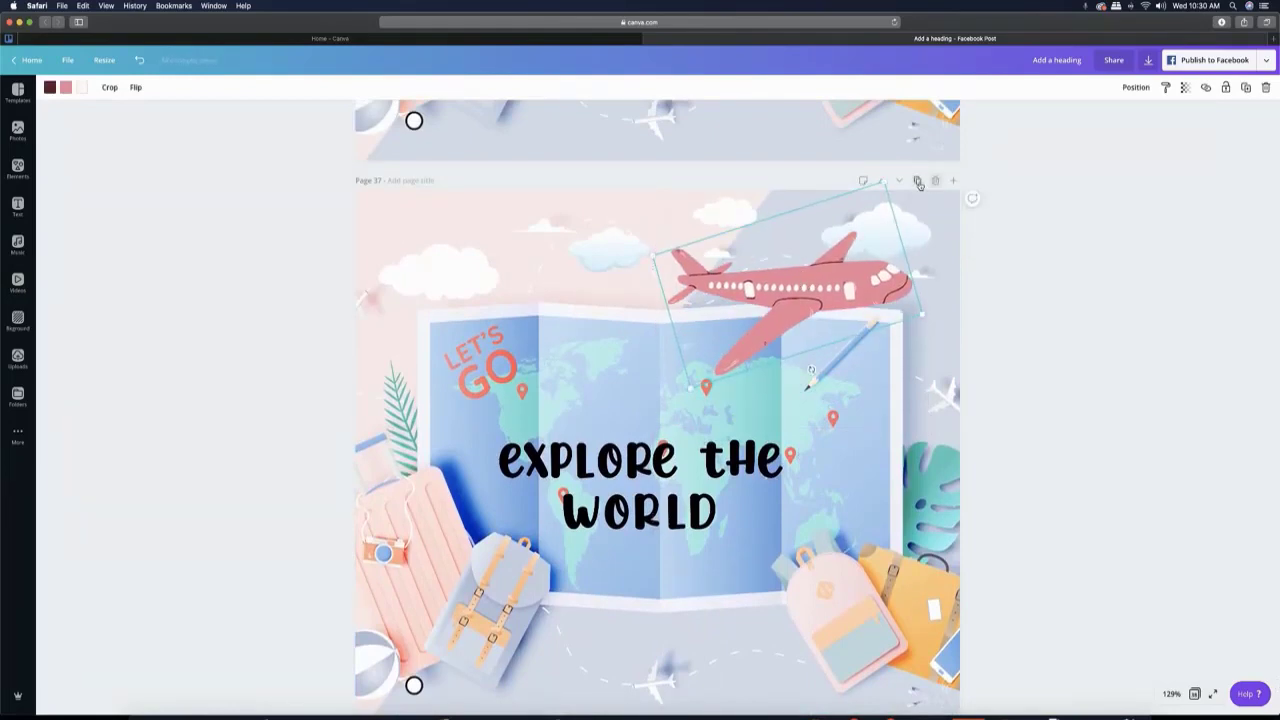
left_click_drag(821, 288, 388, 260)
scroll(867, 370, "down", 4)
scroll(867, 370, "up", 3)
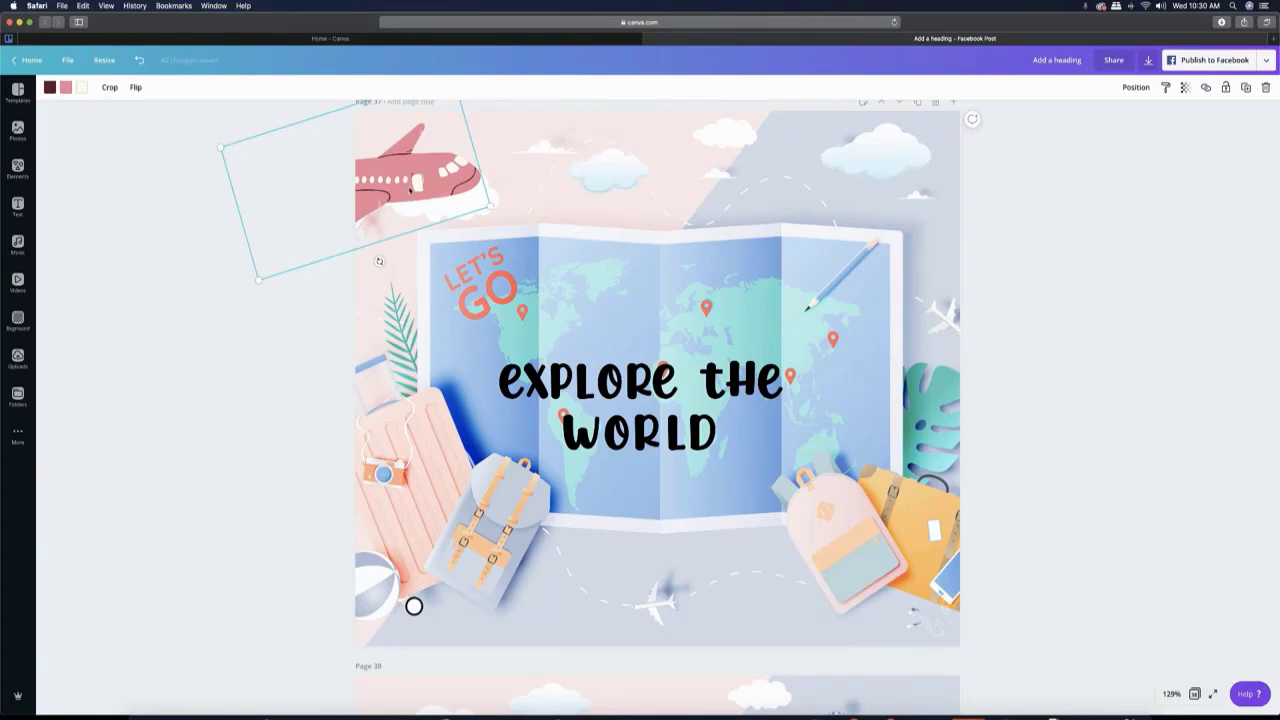
- Move the pink plane from page 37 back to the upper-right area of page 38
left_click_drag(446, 135, 873, 660)
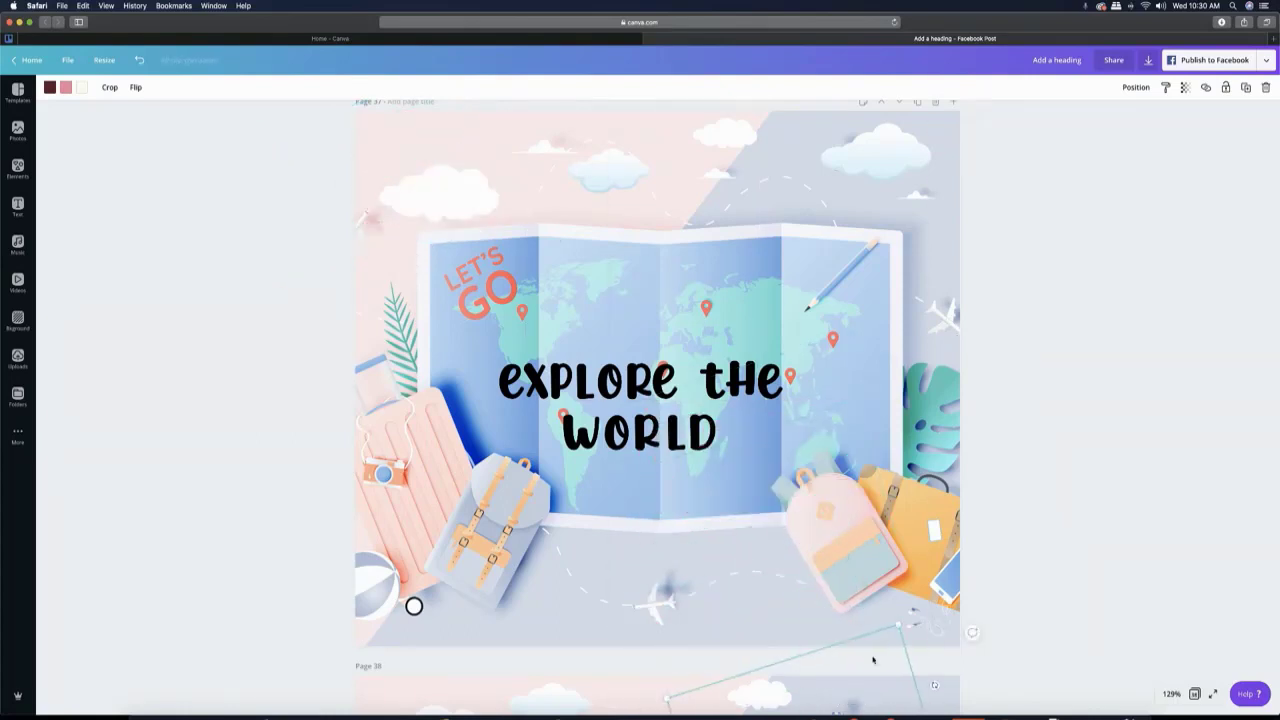
scroll(873, 660, "down", 3)
mouse_move(863, 516)
left_mouse_down()
mouse_move(836, 545)
mouse_move(839, 511)
left_mouse_up()
left_click_drag(830, 489, 830, 488)
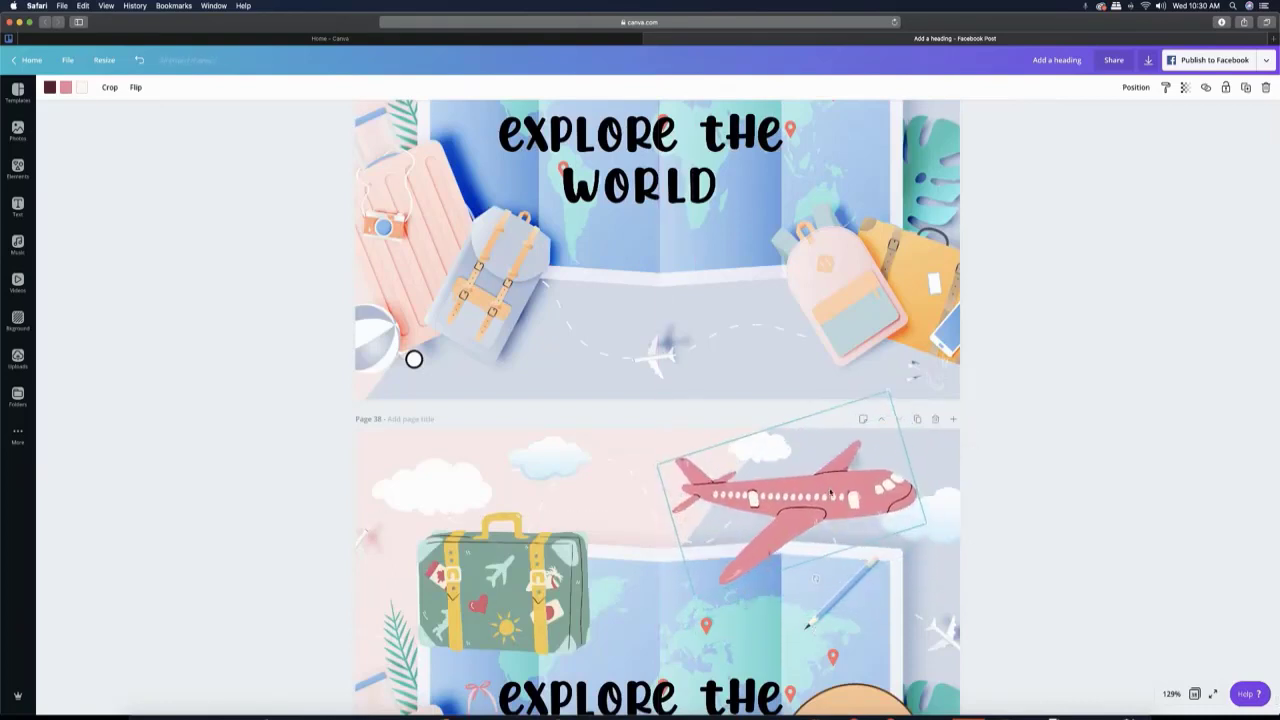
- On page 37, move the large cloud beside the balloon down to the right edge, uncovering the balloon
scroll(1028, 467, "up", 2)
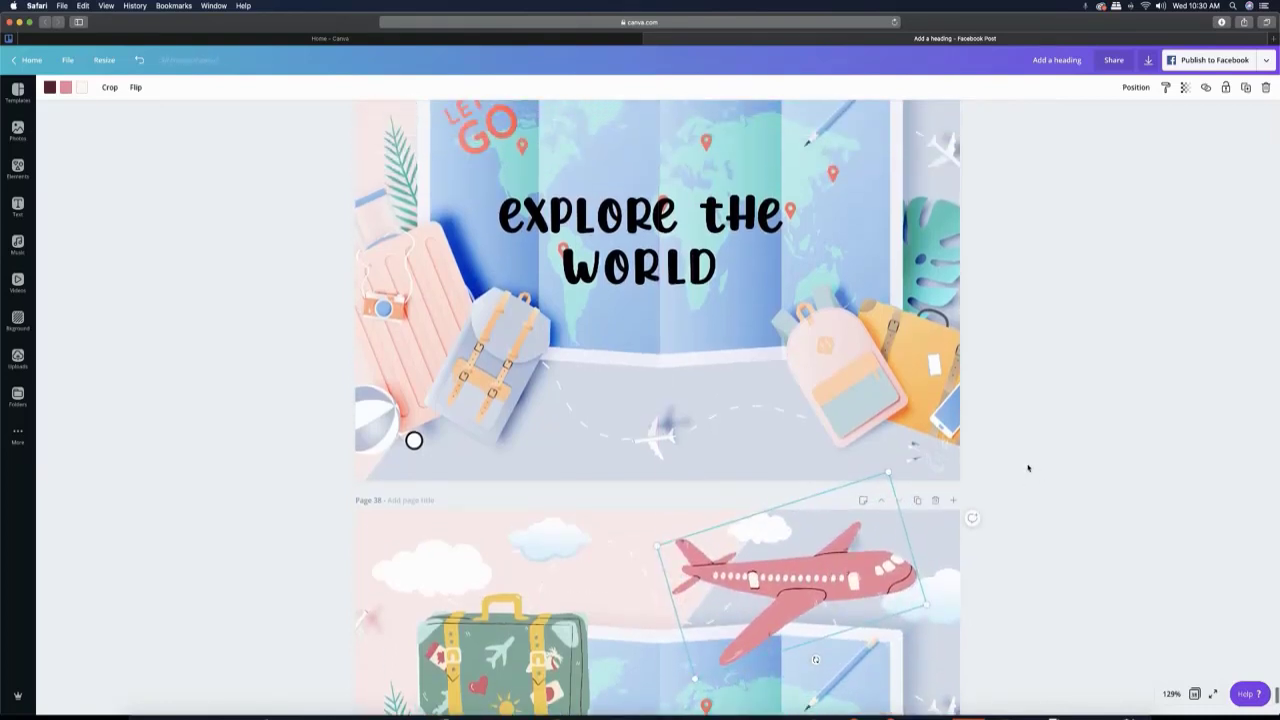
scroll(1028, 467, "up", 6)
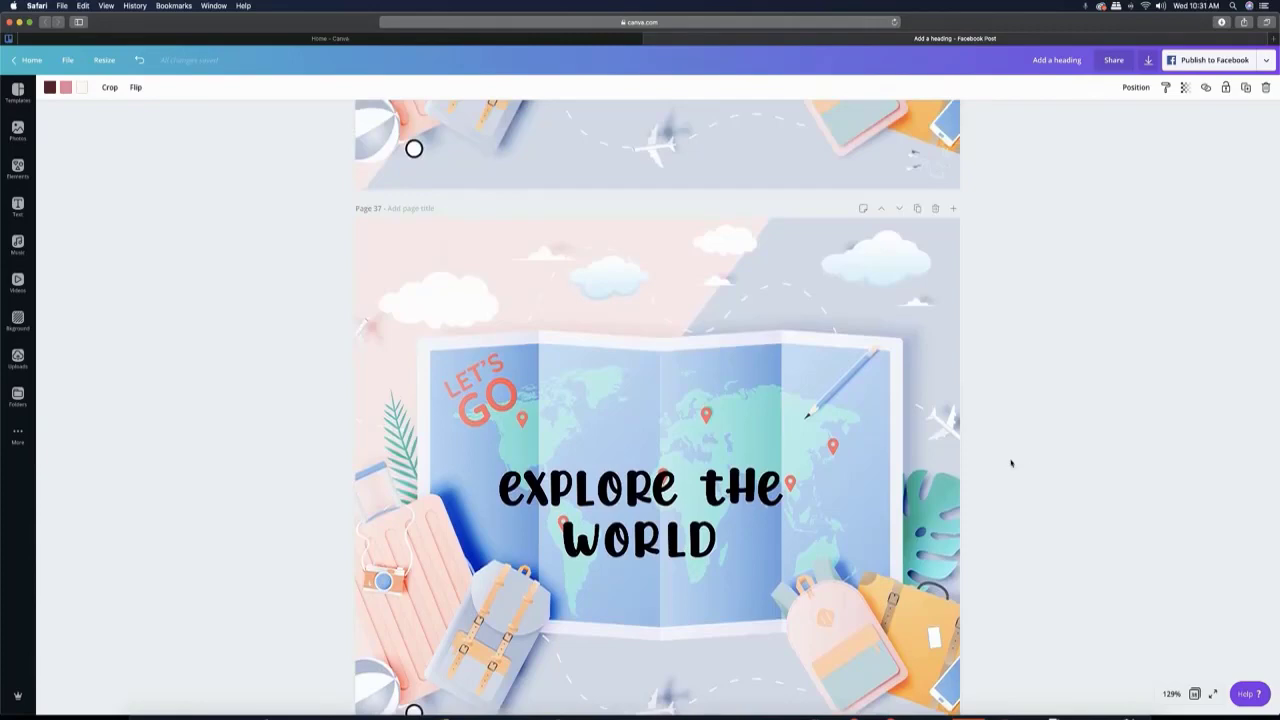
left_click_drag(896, 262, 941, 308)
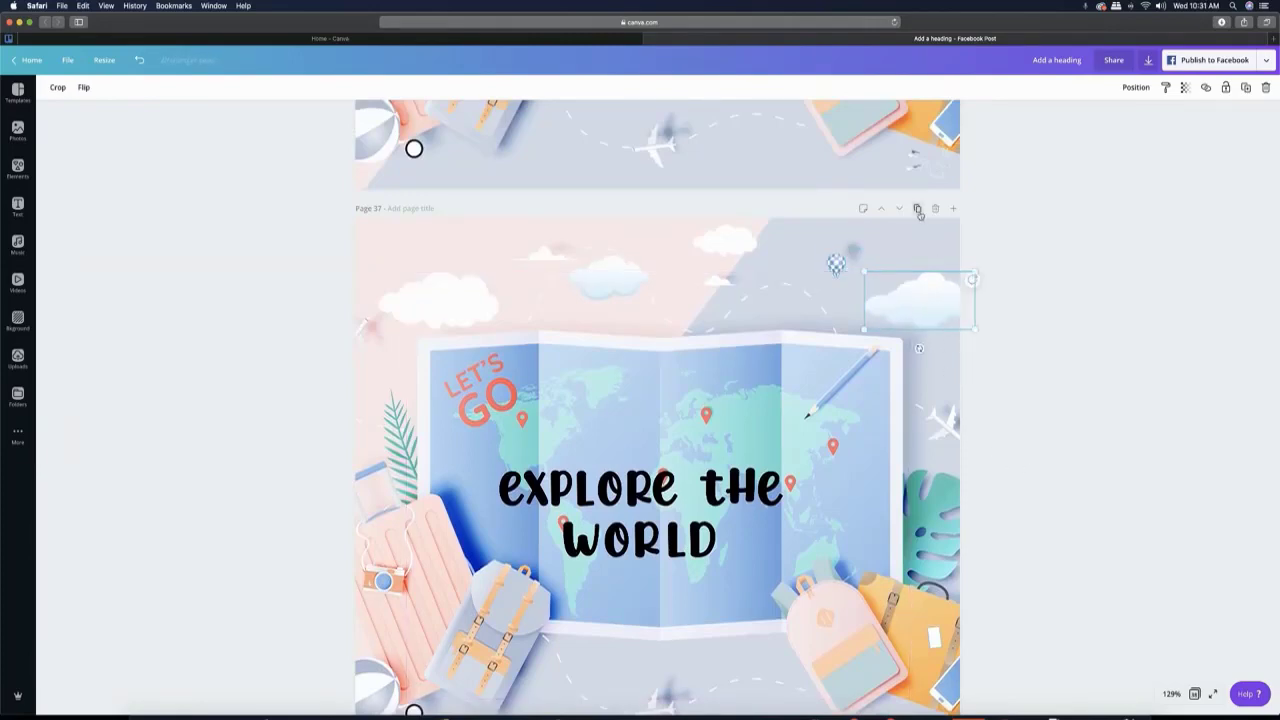
- Duplicate page 38, which holds the plane, suitcase and traveller
scroll(853, 495, "down", 5)
scroll(855, 497, "down", 2)
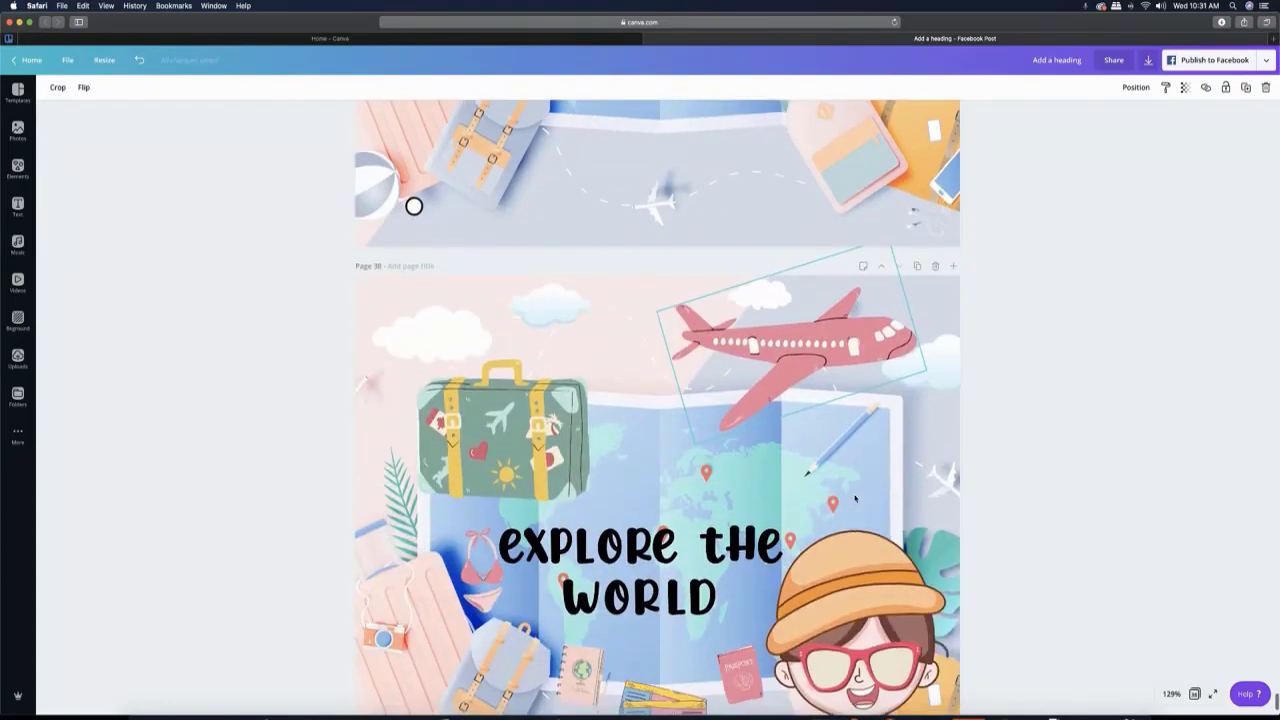
left_click(916, 191)
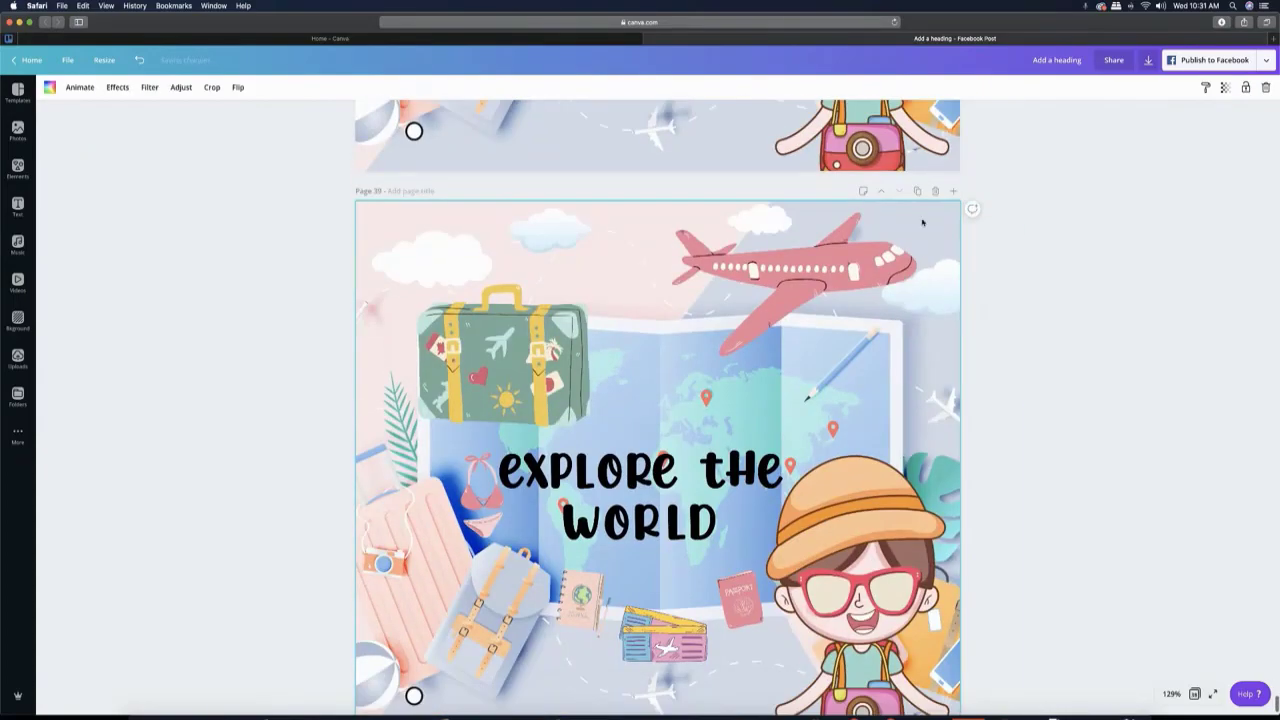
- On page 38, move the plane partly past the upper-left edge and the green suitcase down over the pink one
scroll(895, 265, "up", 2)
scroll(895, 265, "up", 3)
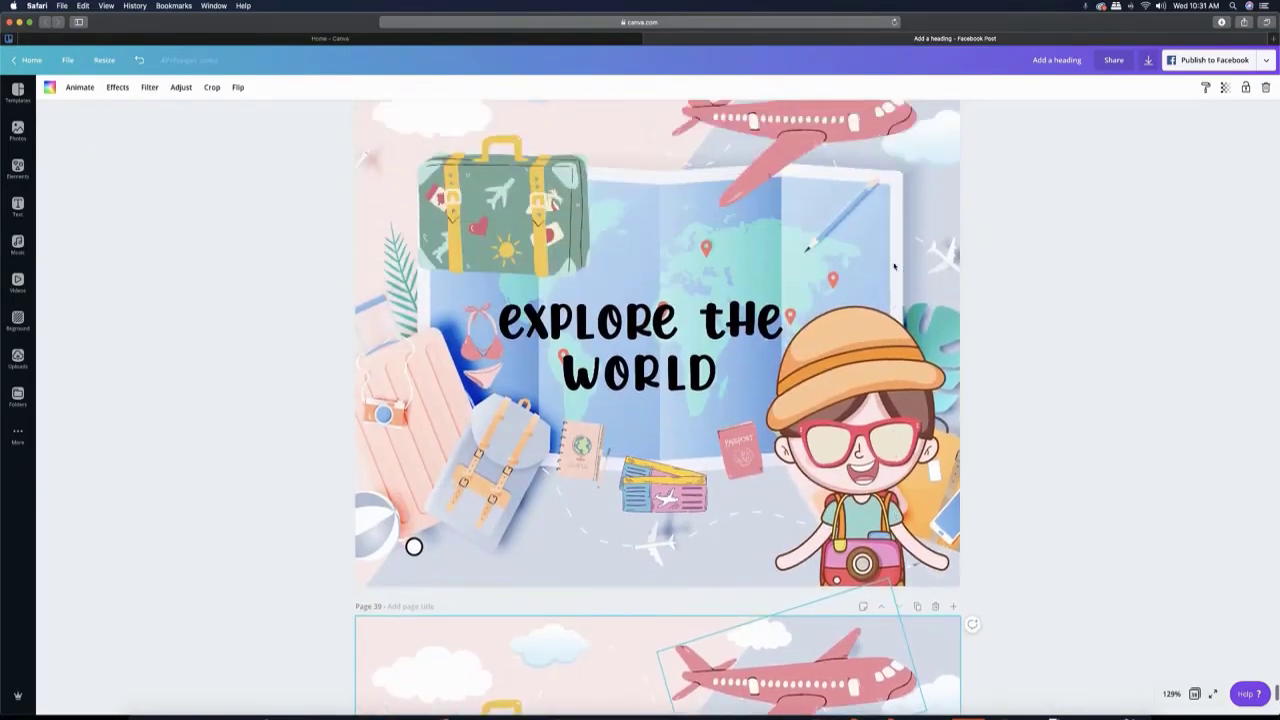
left_click_drag(814, 182, 415, 183)
left_click(491, 282)
left_click_drag(491, 282, 437, 398)
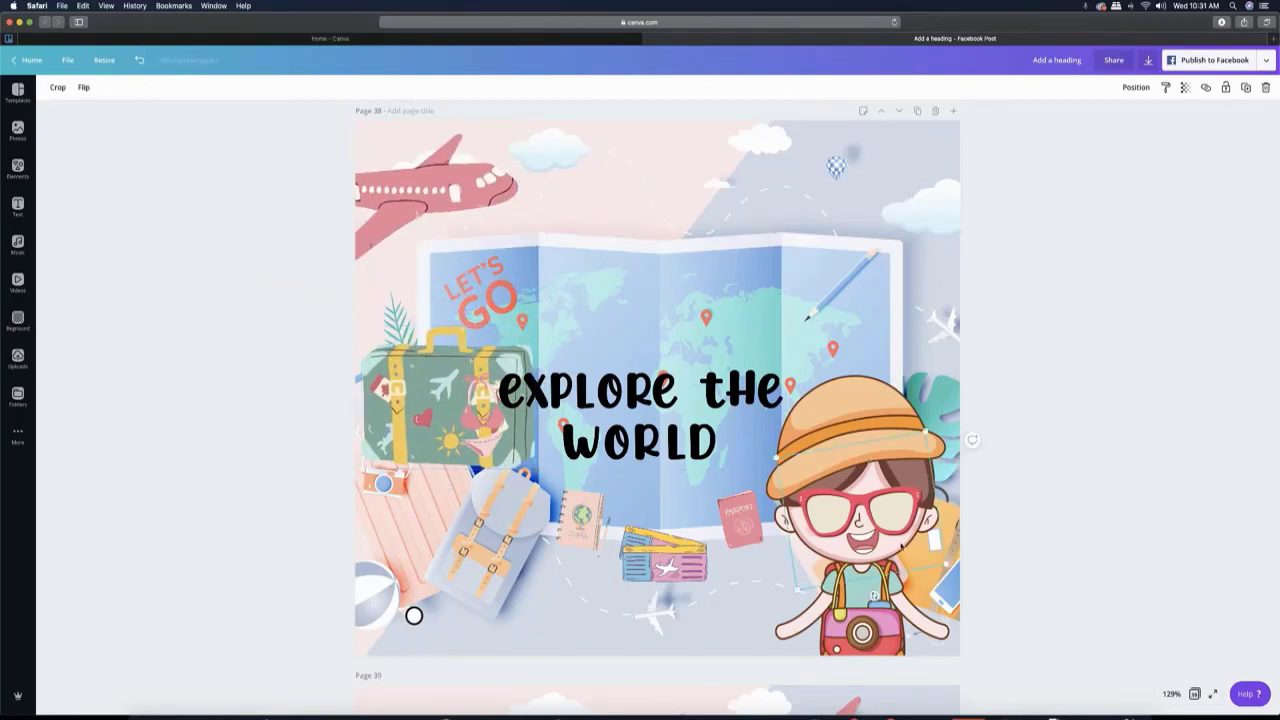
- On page 38, move the sunglasses to the lower-right corner, the tickets to the lower edge and the notebook onto the backpack
left_click_drag(904, 522, 1006, 628)
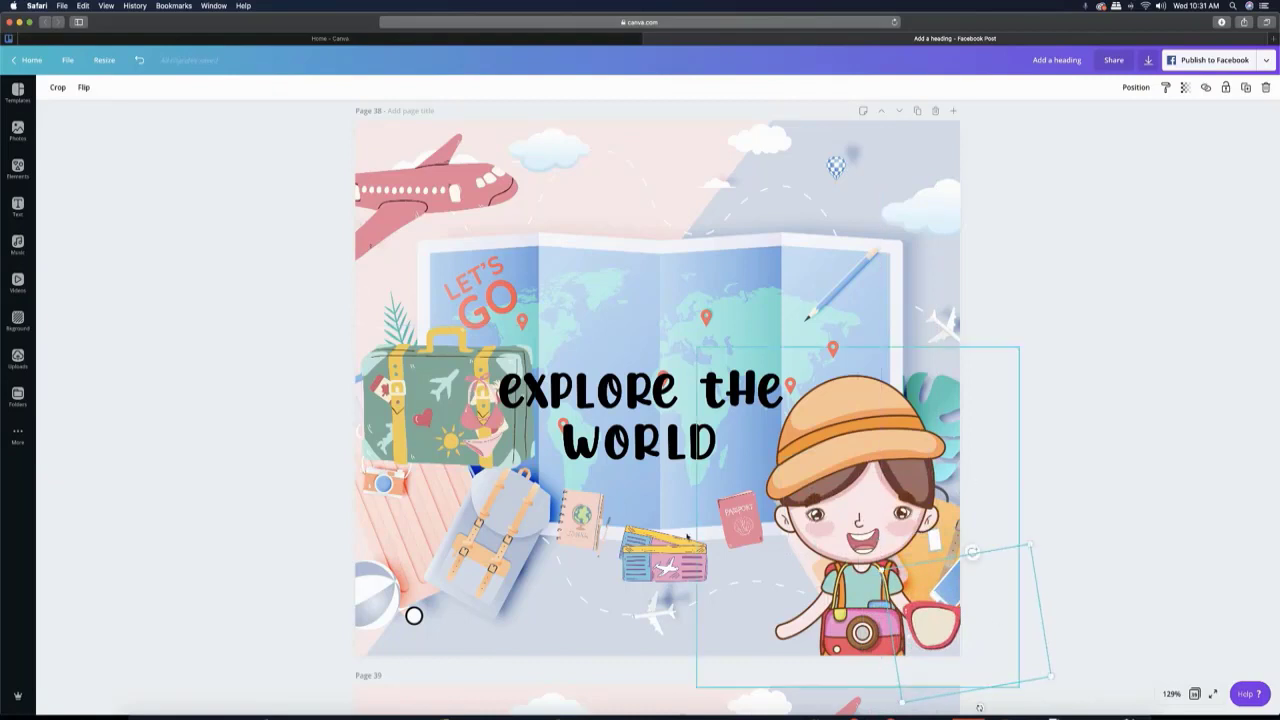
left_click_drag(672, 563, 661, 624)
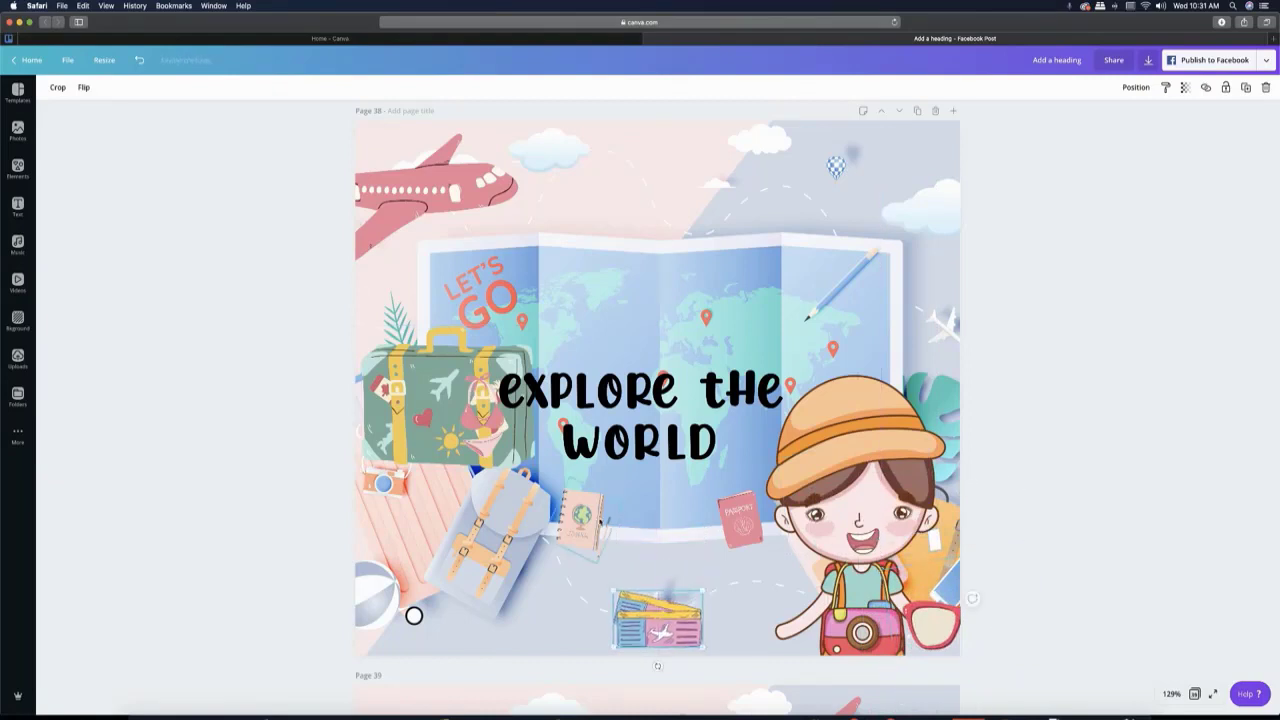
left_click_drag(580, 515, 536, 550)
- Move the passport on page 38 onto the map's pencil and shift the traveller slightly to the right
mouse_move(742, 526)
left_mouse_down()
mouse_move(692, 543)
mouse_move(746, 527)
left_mouse_up()
mouse_move(852, 462)
left_mouse_down()
mouse_move(901, 398)
mouse_move(918, 462)
left_mouse_up()
mouse_move(740, 518)
left_mouse_down()
mouse_move(655, 526)
mouse_move(877, 283)
mouse_move(834, 283)
left_mouse_up()
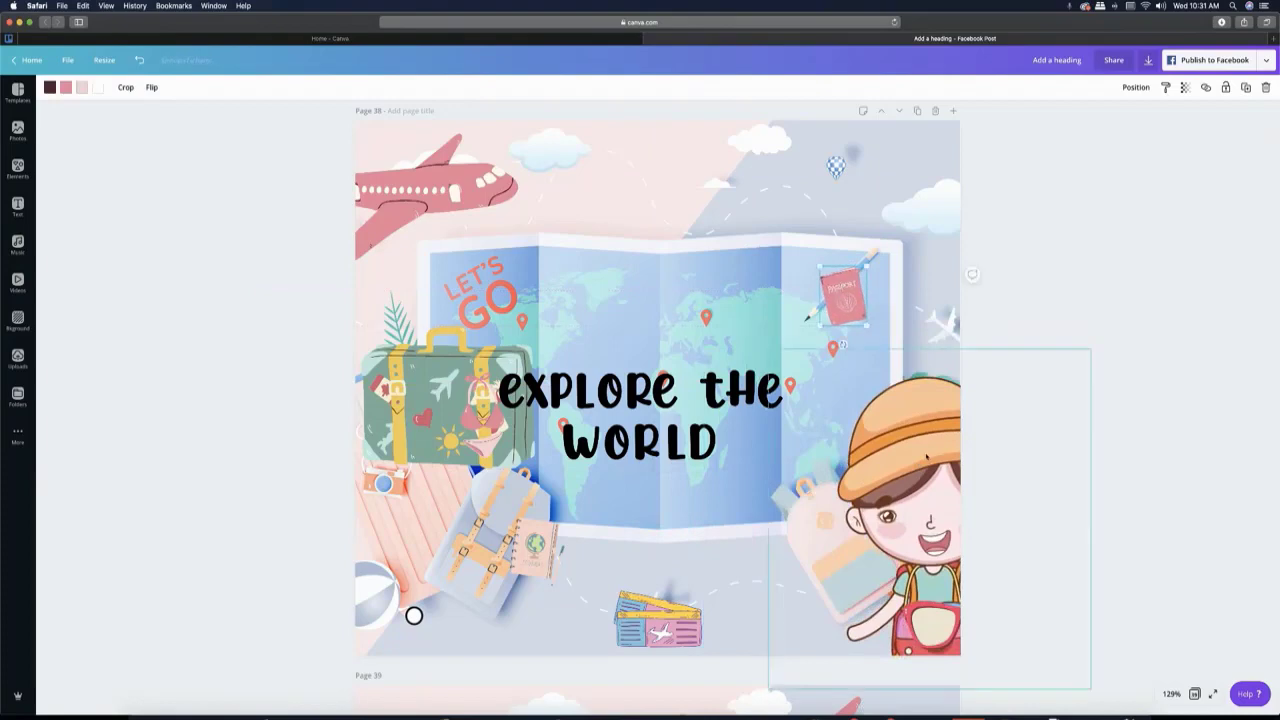
left_click_drag(934, 468, 868, 463)
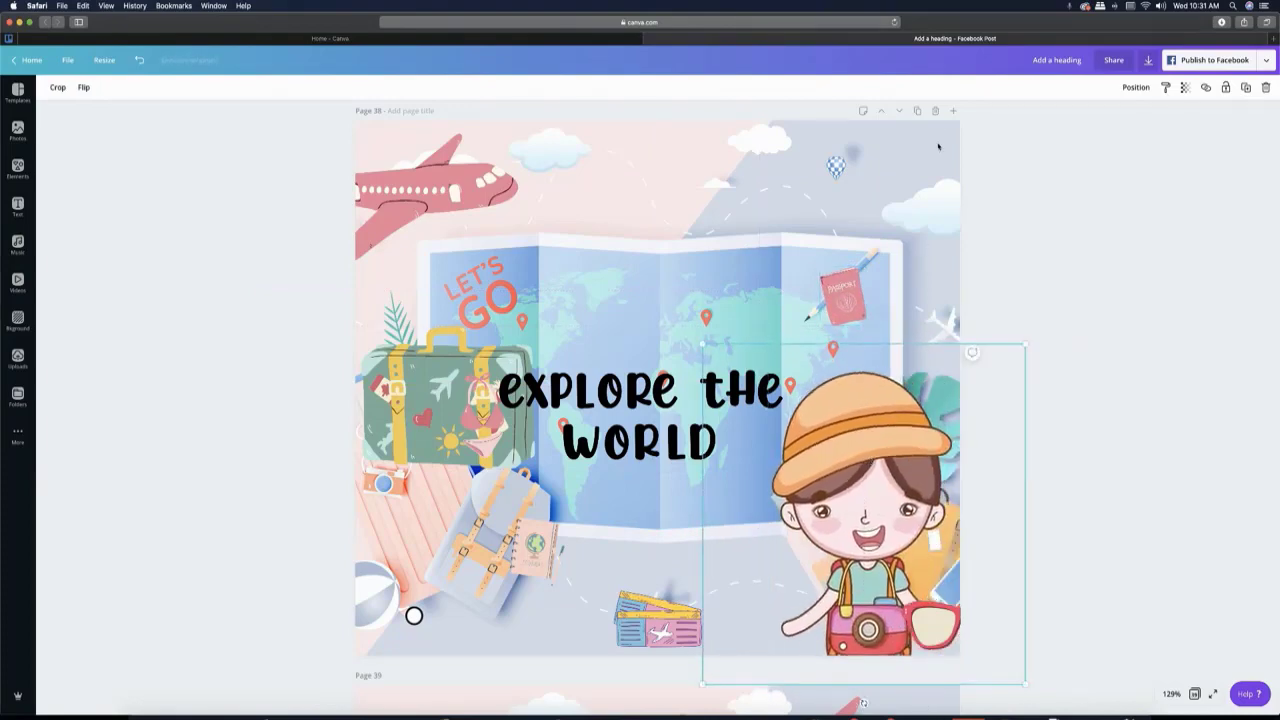
- Duplicate page 38 and, on page 39, bring the plane further into view and shift the passport left of the pencil
left_click(916, 110)
left_click(449, 168)
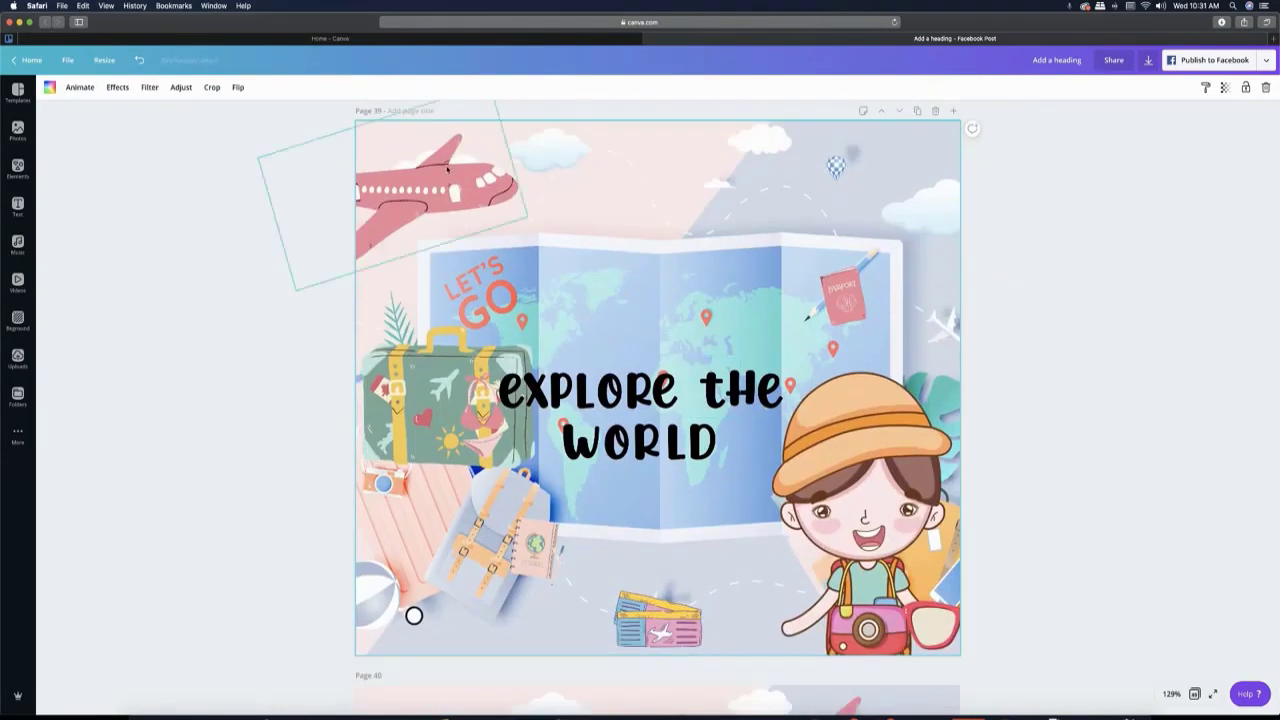
left_click_drag(449, 168, 515, 190)
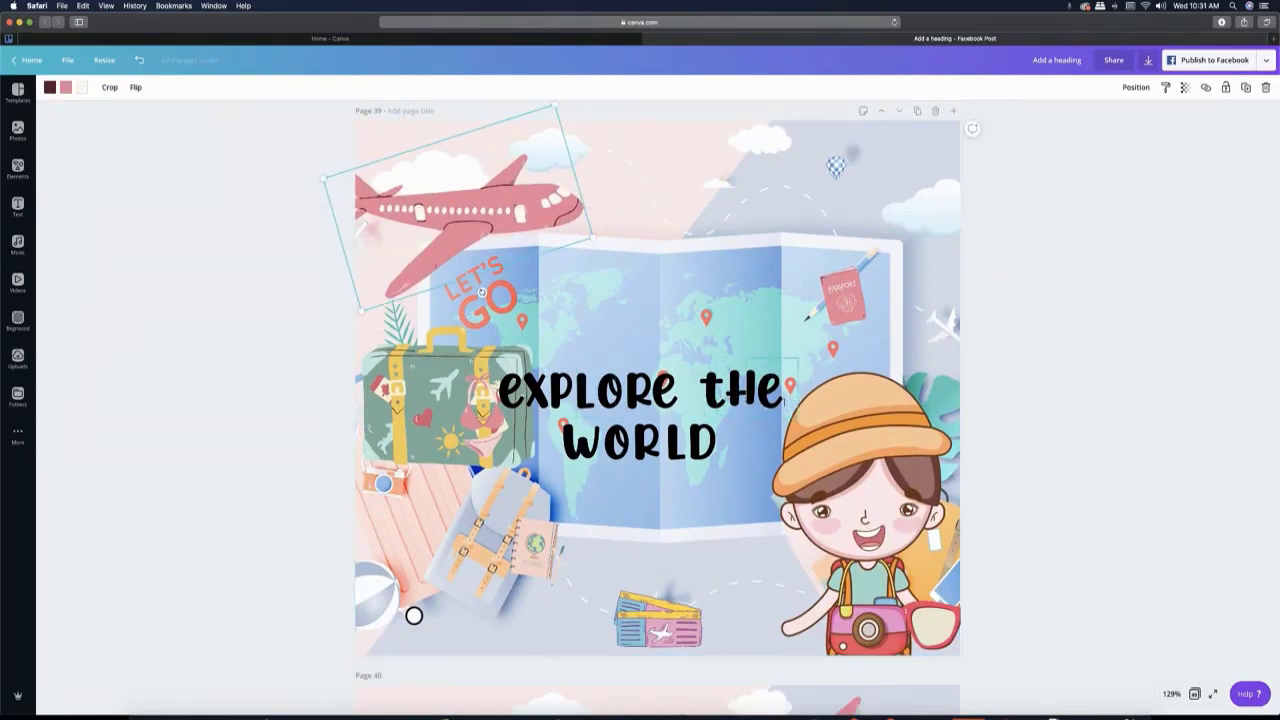
left_click_drag(850, 300, 766, 297)
left_click(470, 210)
- On page 39, move the green suitcase up below the plane, the notebook off the backpack and the bikini onto the pink suitcase
left_click_drag(467, 310, 492, 287)
left_click_drag(410, 370, 457, 302)
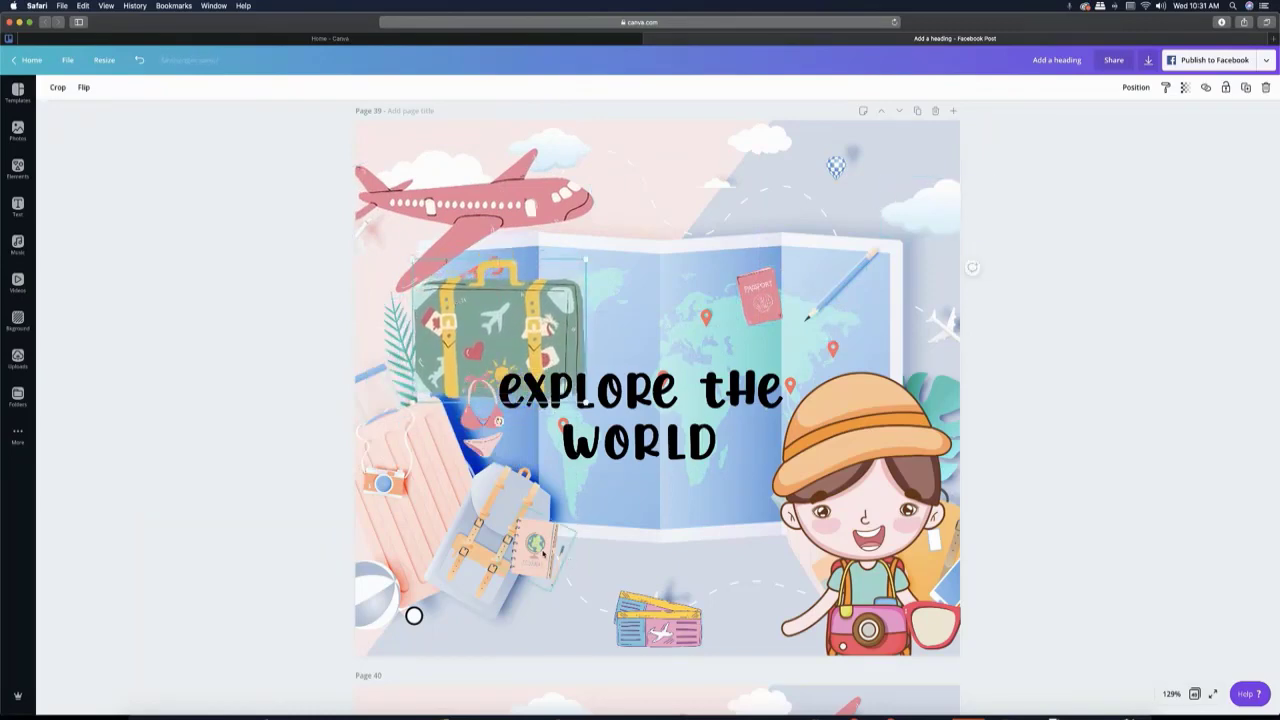
left_click_drag(542, 544, 592, 541)
left_click_drag(481, 432, 450, 450)
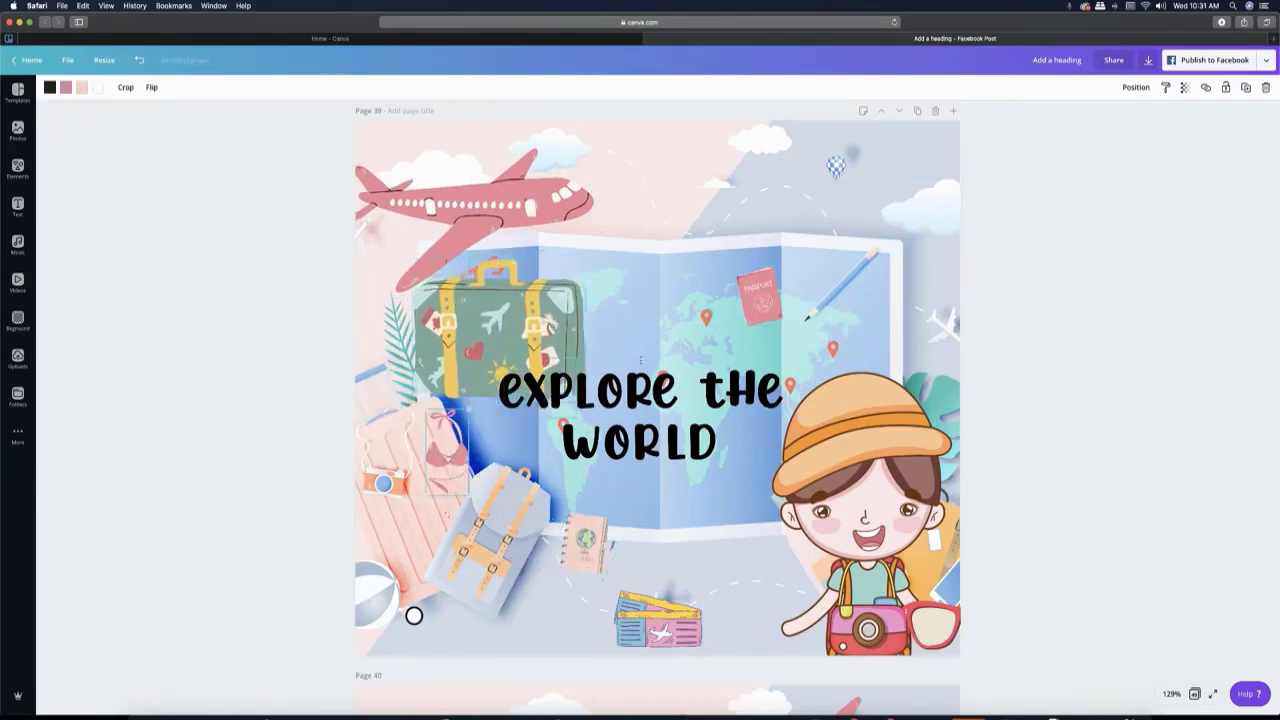
- Duplicate page 39 and, on page 40, shift the passport right and nudge the tickets and notebook up and right
left_click(917, 110)
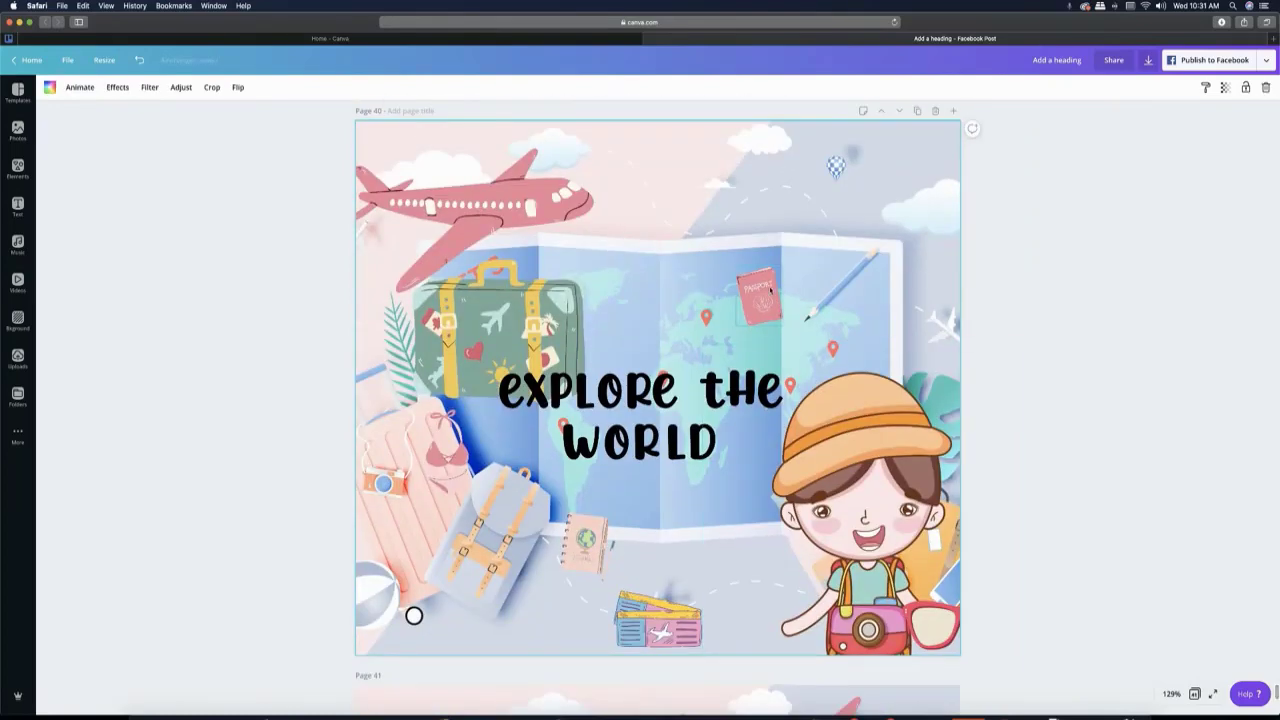
left_click_drag(769, 292, 803, 292)
left_click_drag(655, 618, 666, 608)
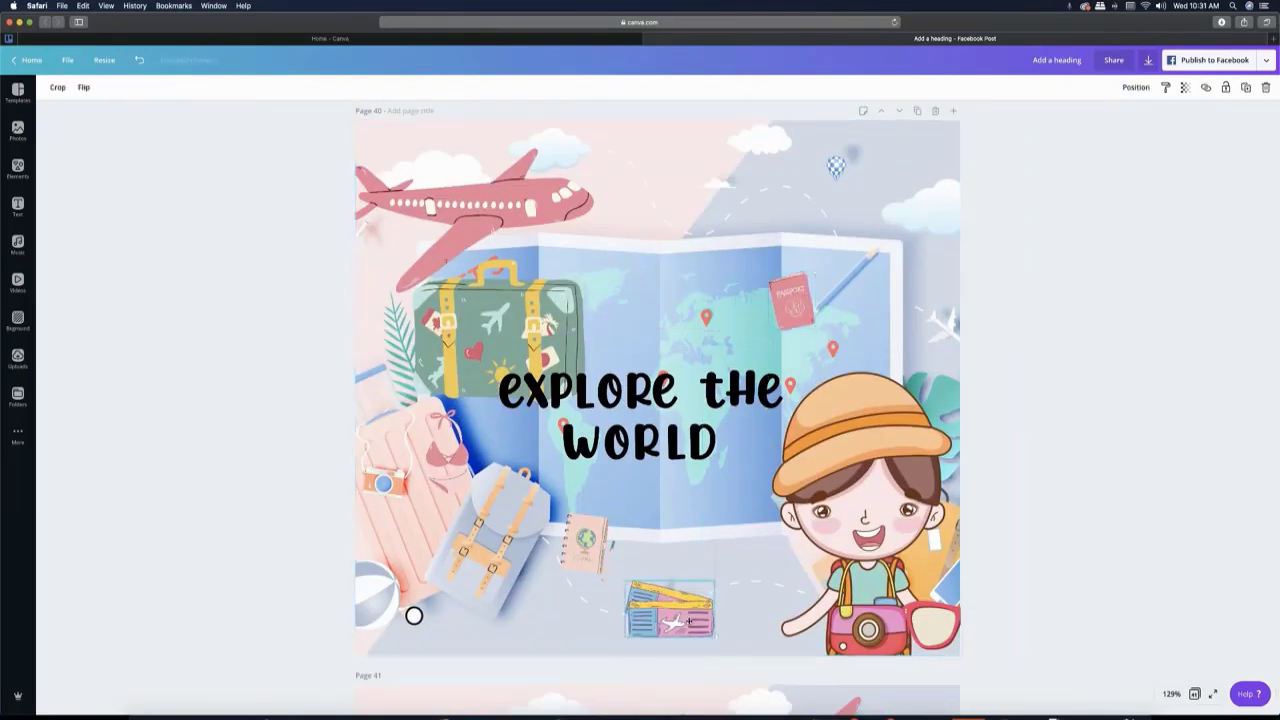
left_click_drag(597, 556, 602, 551)
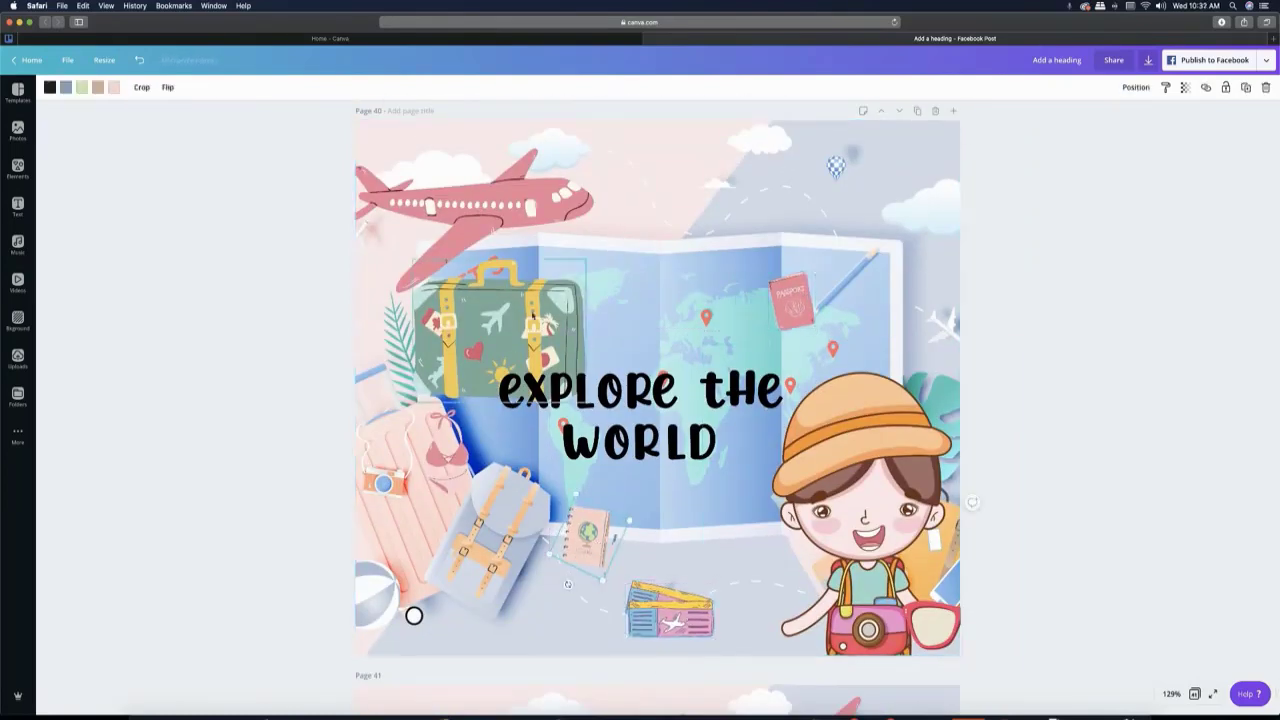
- On page 40, move the green suitcase slightly up and right, shift the plane right and tilt its nose upward
mouse_move(537, 285)
left_mouse_down()
mouse_move(552, 280)
mouse_move(547, 266)
left_mouse_up()
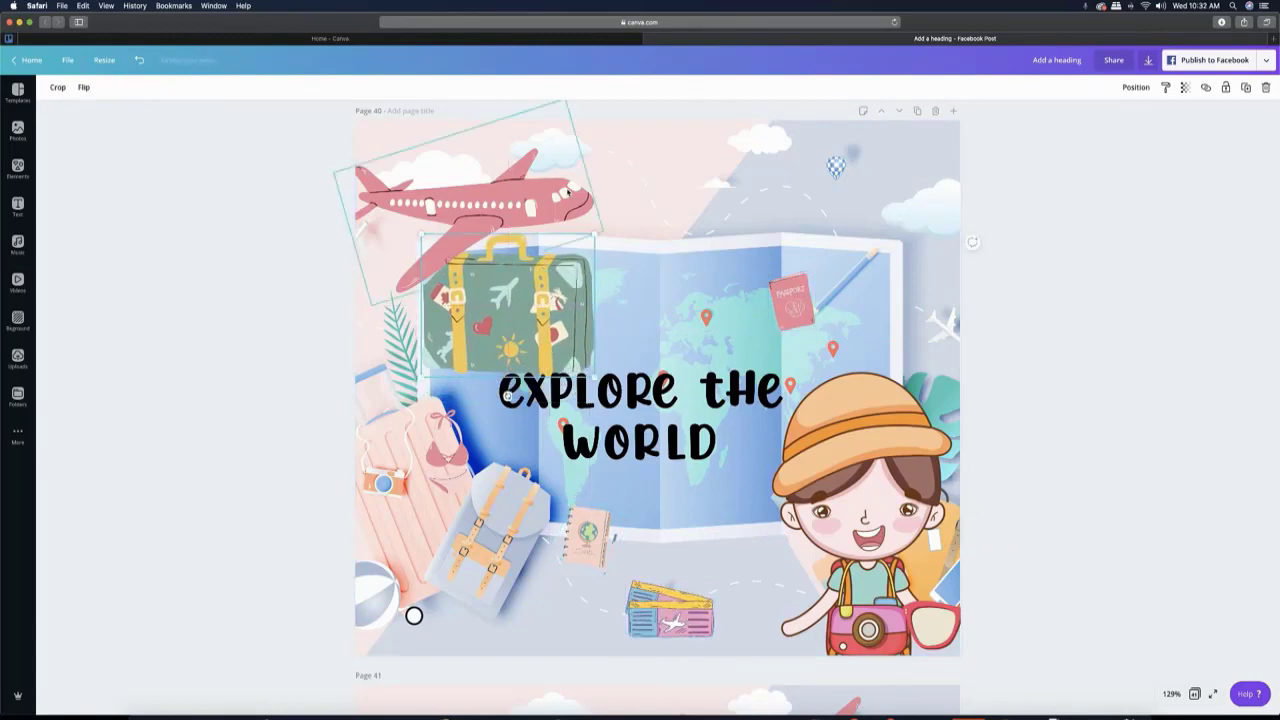
left_click_drag(570, 180, 582, 175)
mouse_move(511, 274)
left_mouse_down()
mouse_move(523, 279)
mouse_move(519, 268)
left_mouse_up()
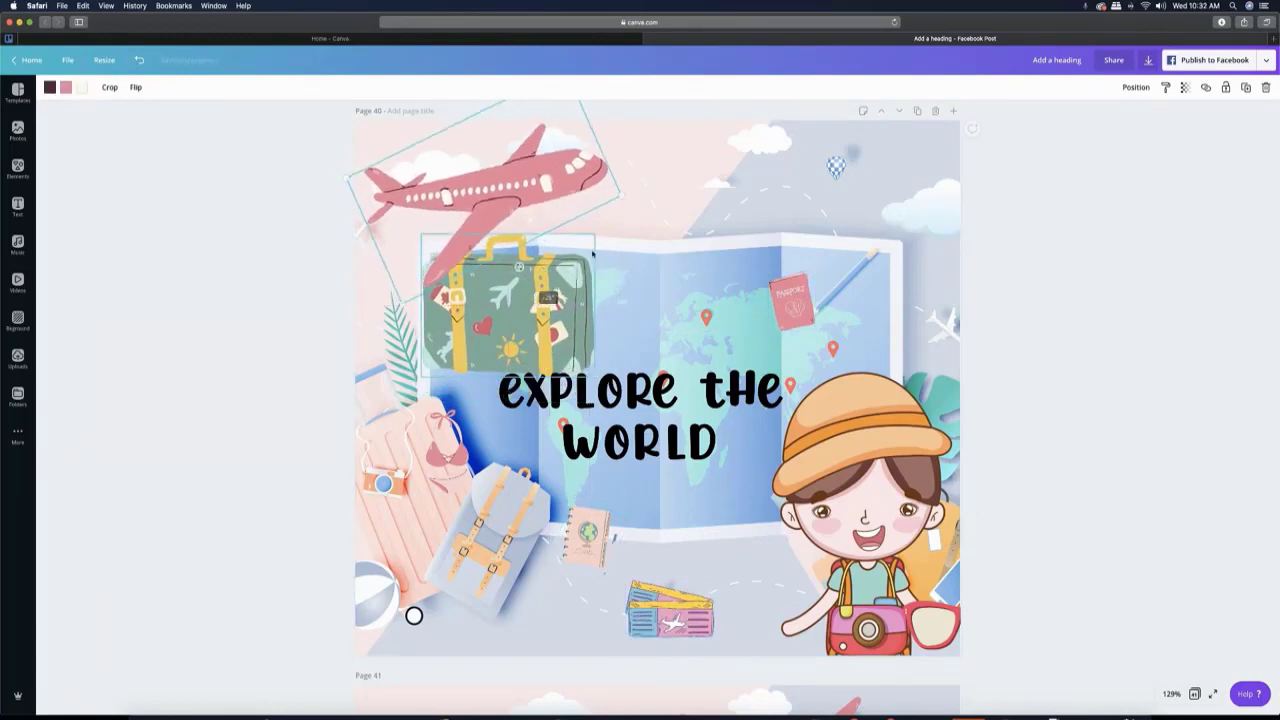
- Duplicate page 40 and, on page 41, move the green suitcase up and right and the plane right, over the suitcase
left_click(918, 111)
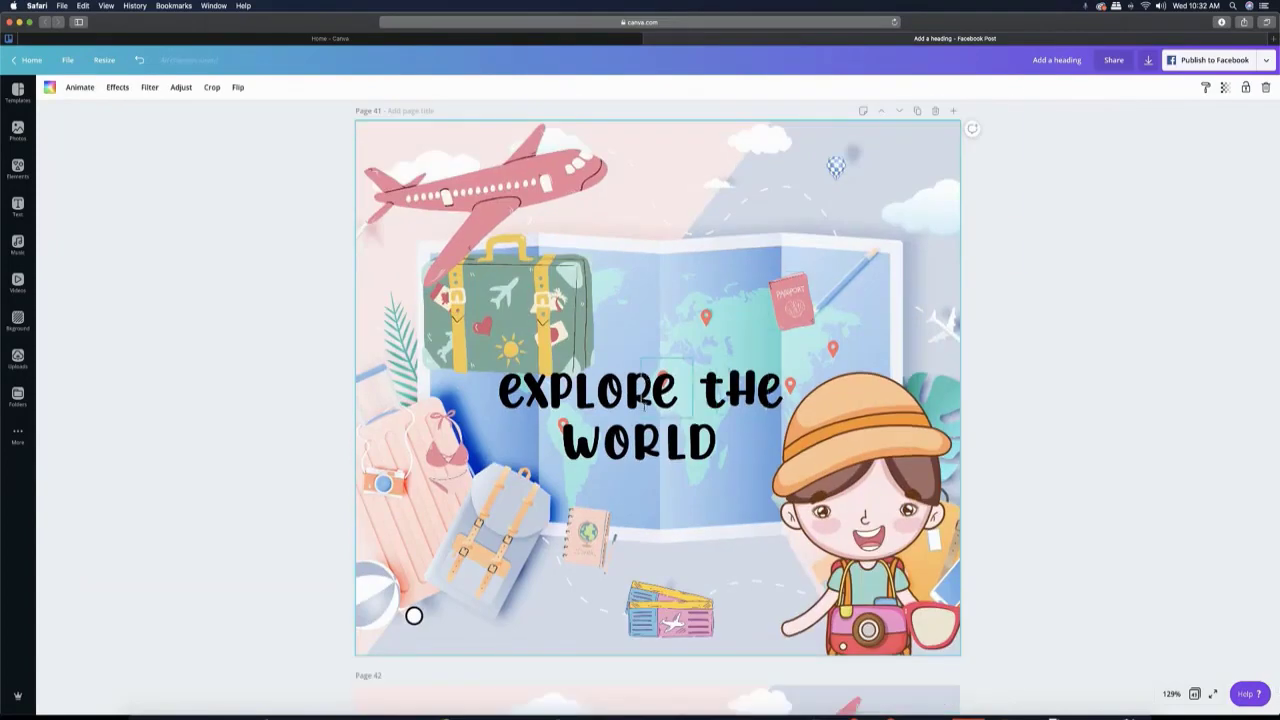
left_click_drag(562, 330, 580, 308)
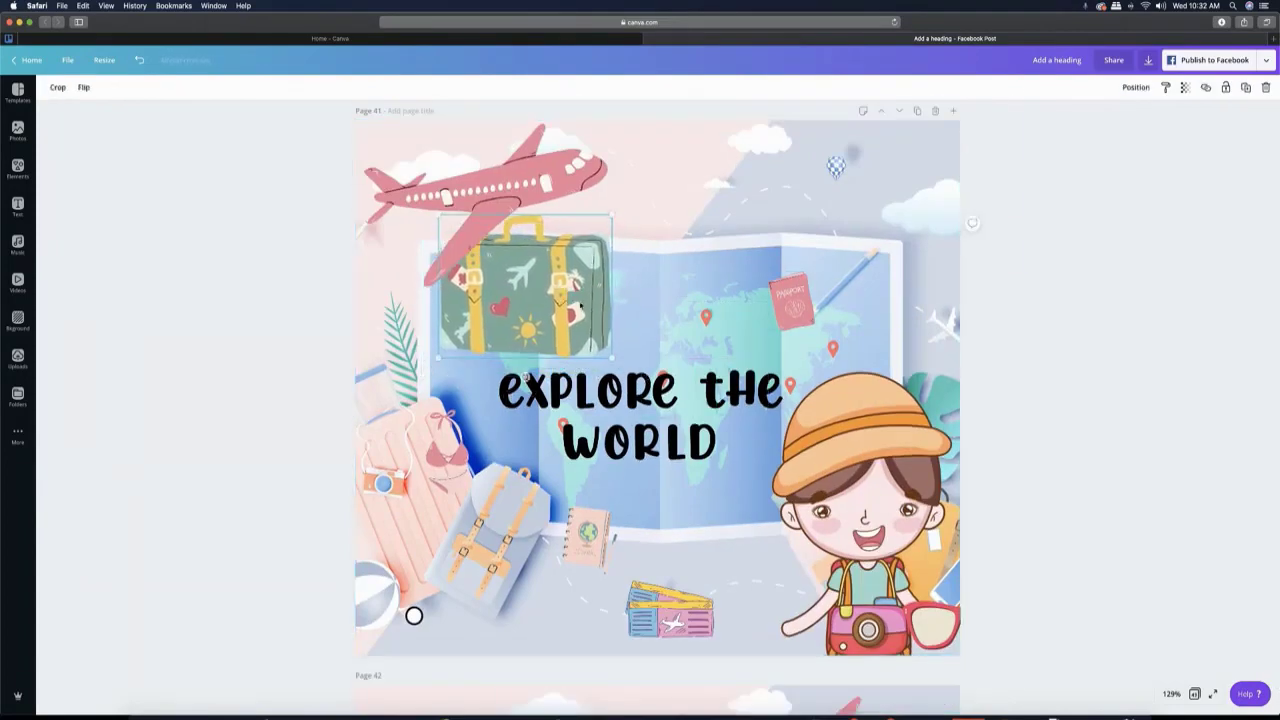
left_click_drag(560, 170, 604, 178)
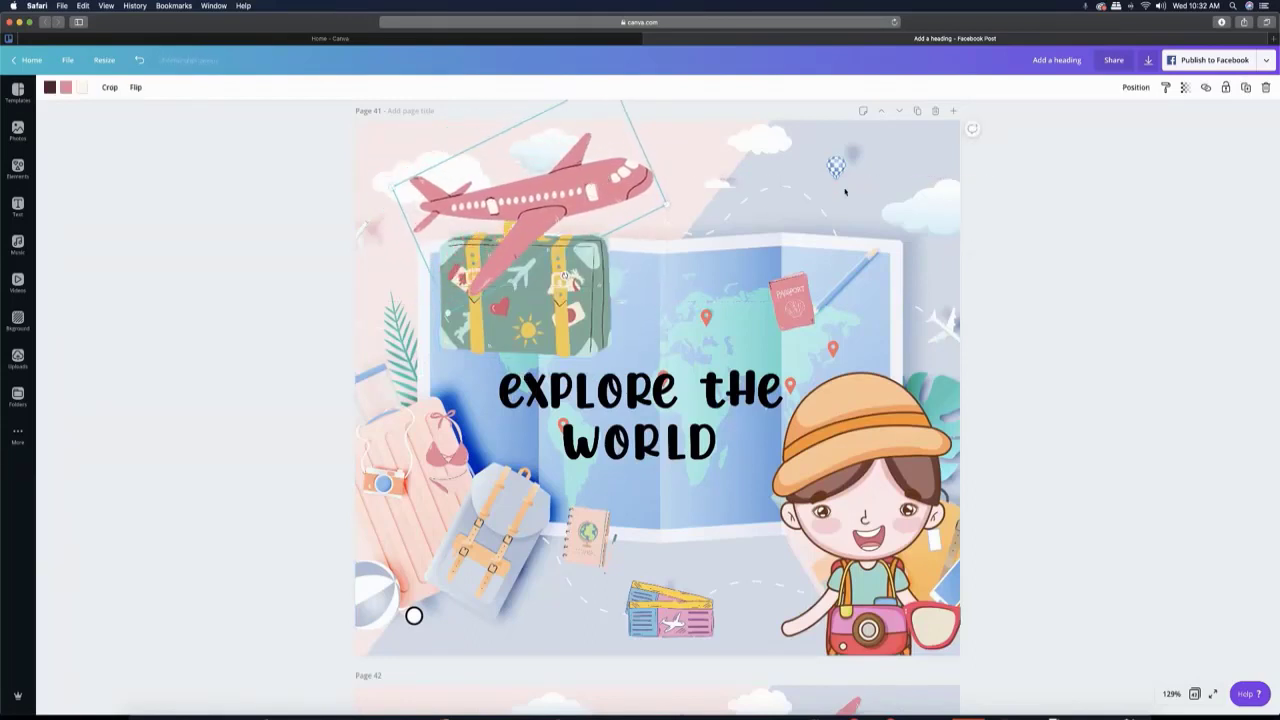
- On page 41, rotate the passport upright and place it on the map just below the pencil's tip
left_click_drag(792, 306, 793, 298)
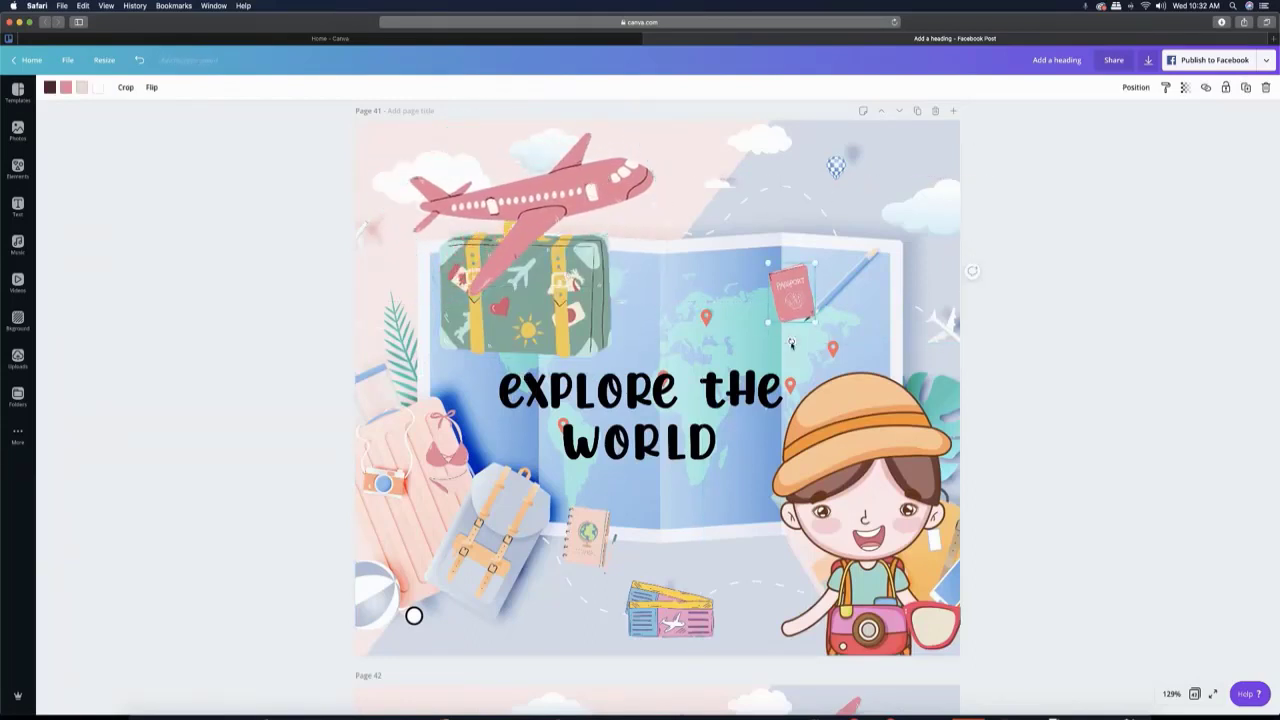
left_click_drag(791, 343, 780, 345)
left_click_drag(804, 302, 797, 305)
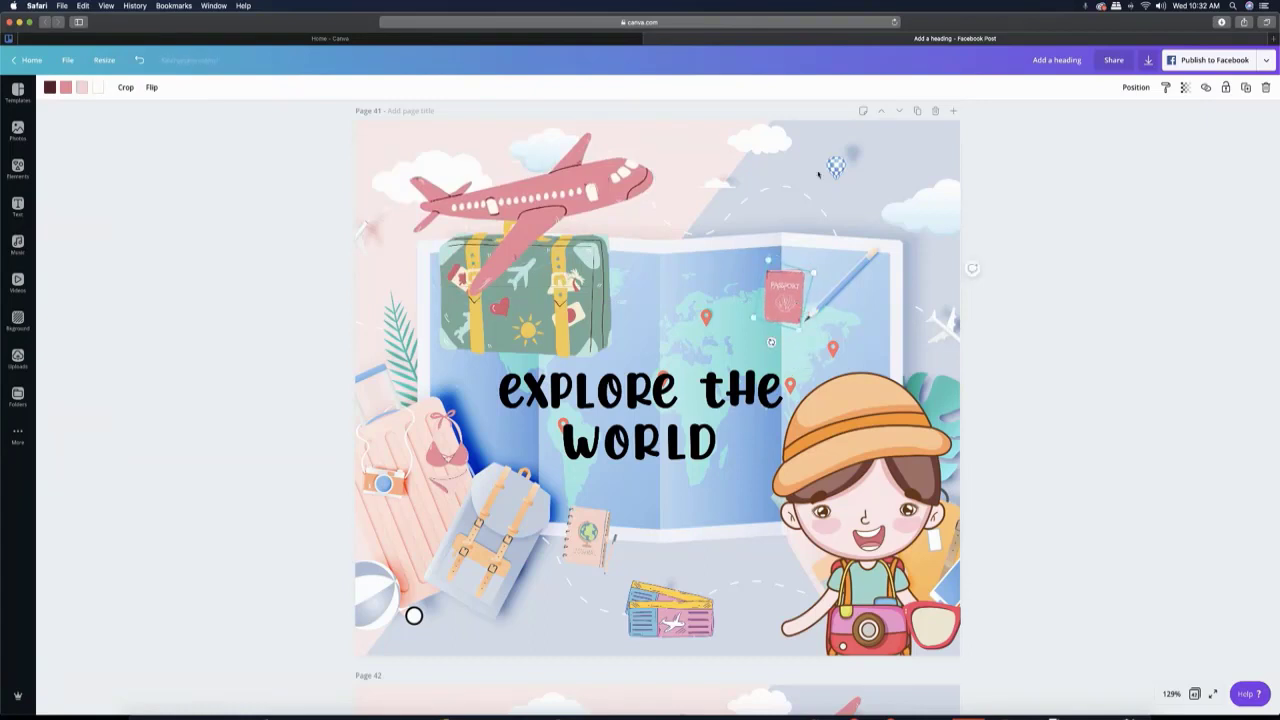
left_click_drag(786, 298, 823, 345)
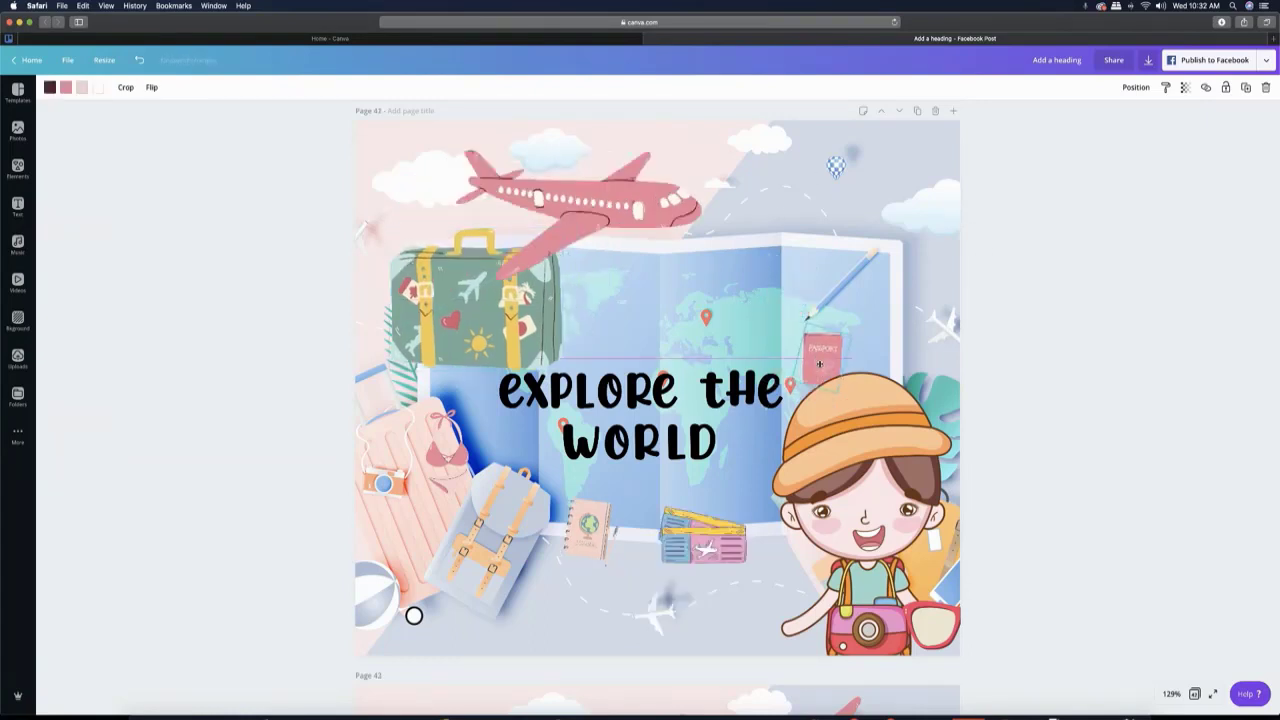
- Duplicate the page, put the red sunglasses over the traveller's eyes and shift the plane further right
left_click(917, 111)
left_click_drag(923, 622, 866, 512)
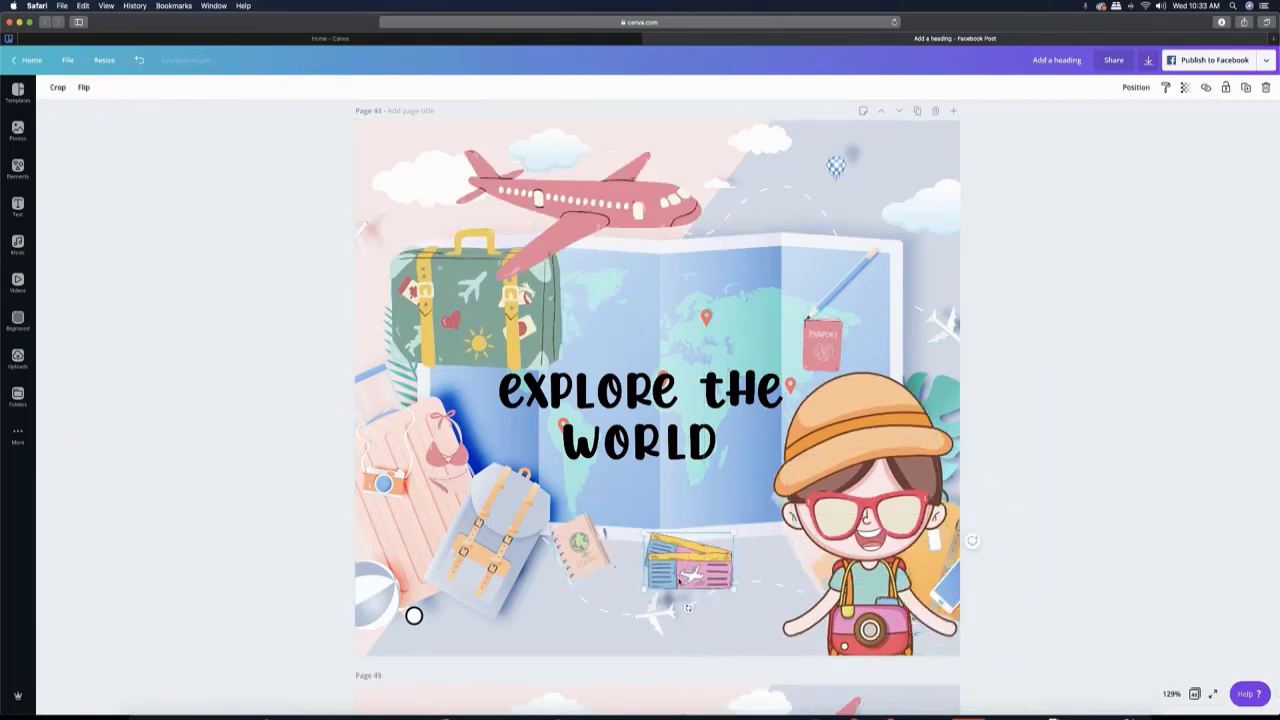
left_click_drag(671, 222, 748, 225)
left_click(920, 177)
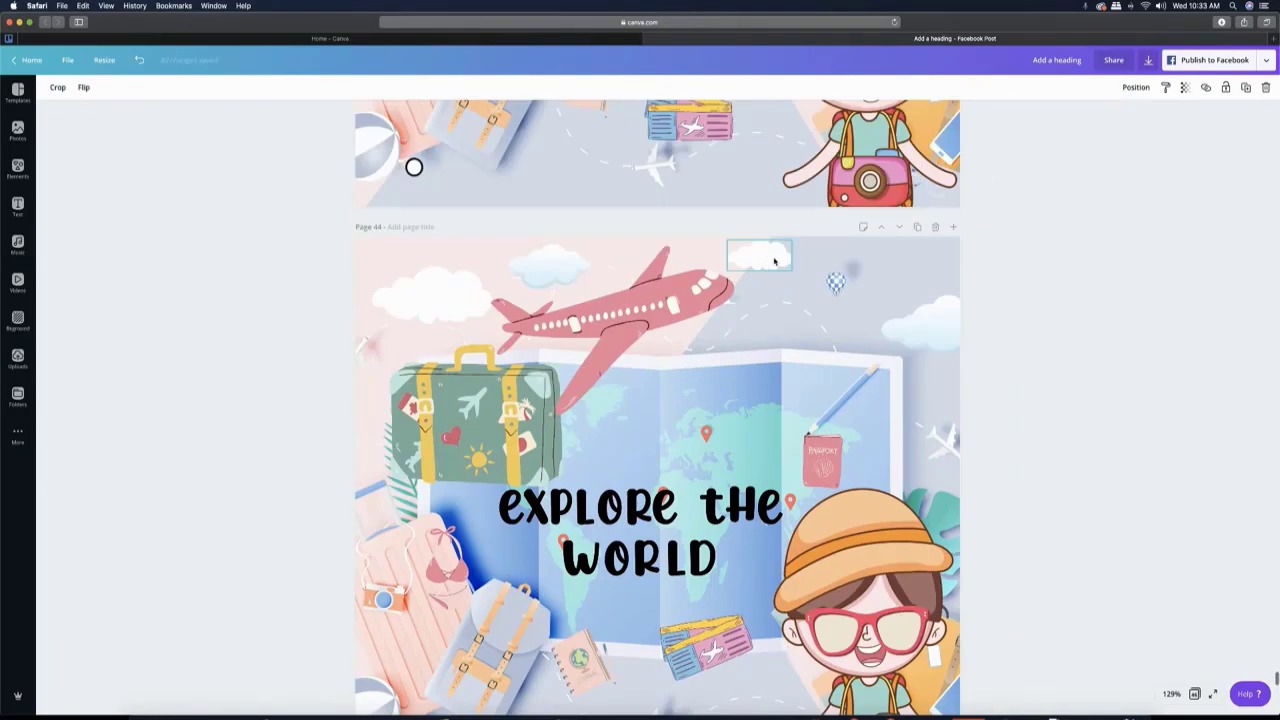
- Shift the clouds to the right on page 43 and move the passport lower on the map on a following page
left_click(749, 213)
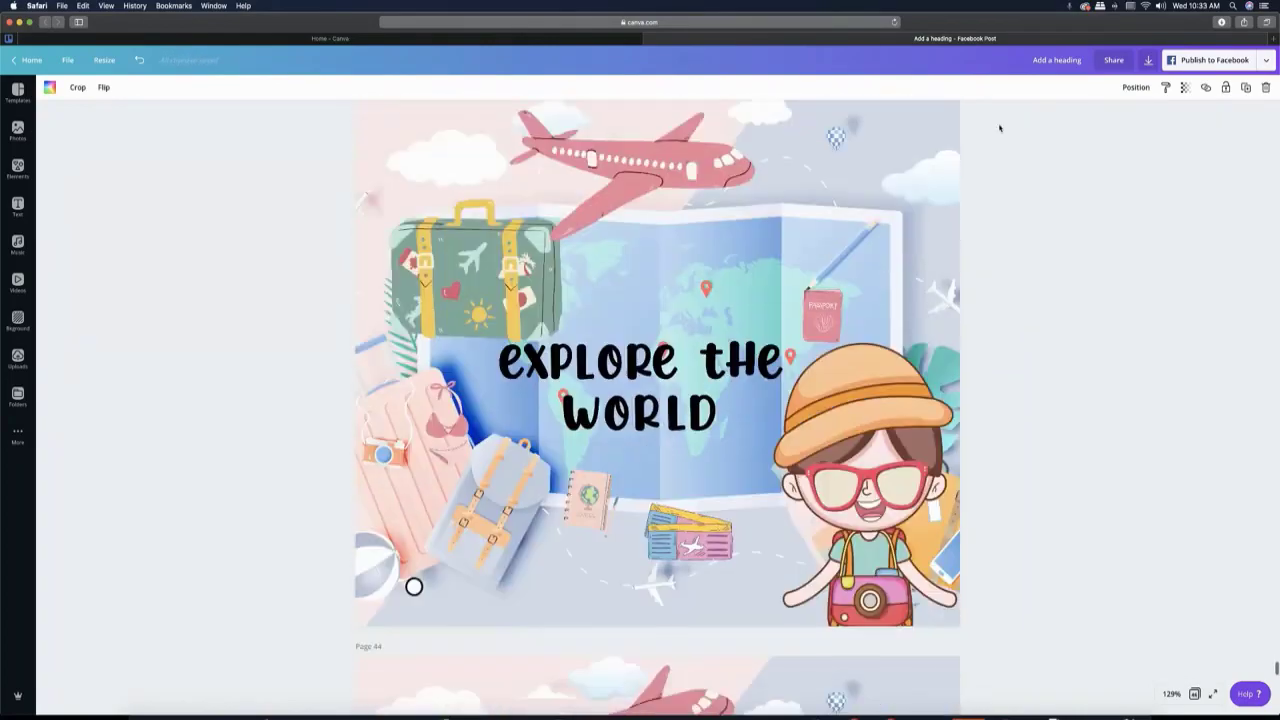
scroll(657, 400, "up", 1)
left_click_drag(776, 150, 603, 136)
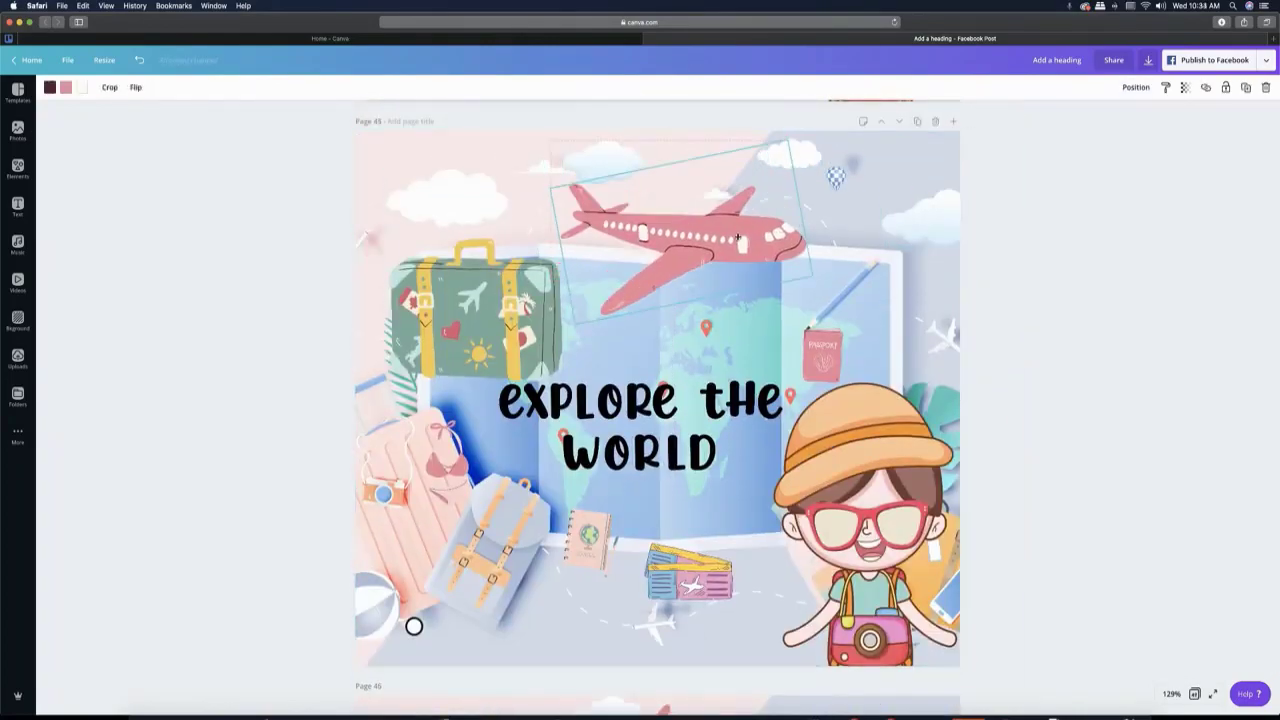
left_click_drag(705, 312, 740, 310)
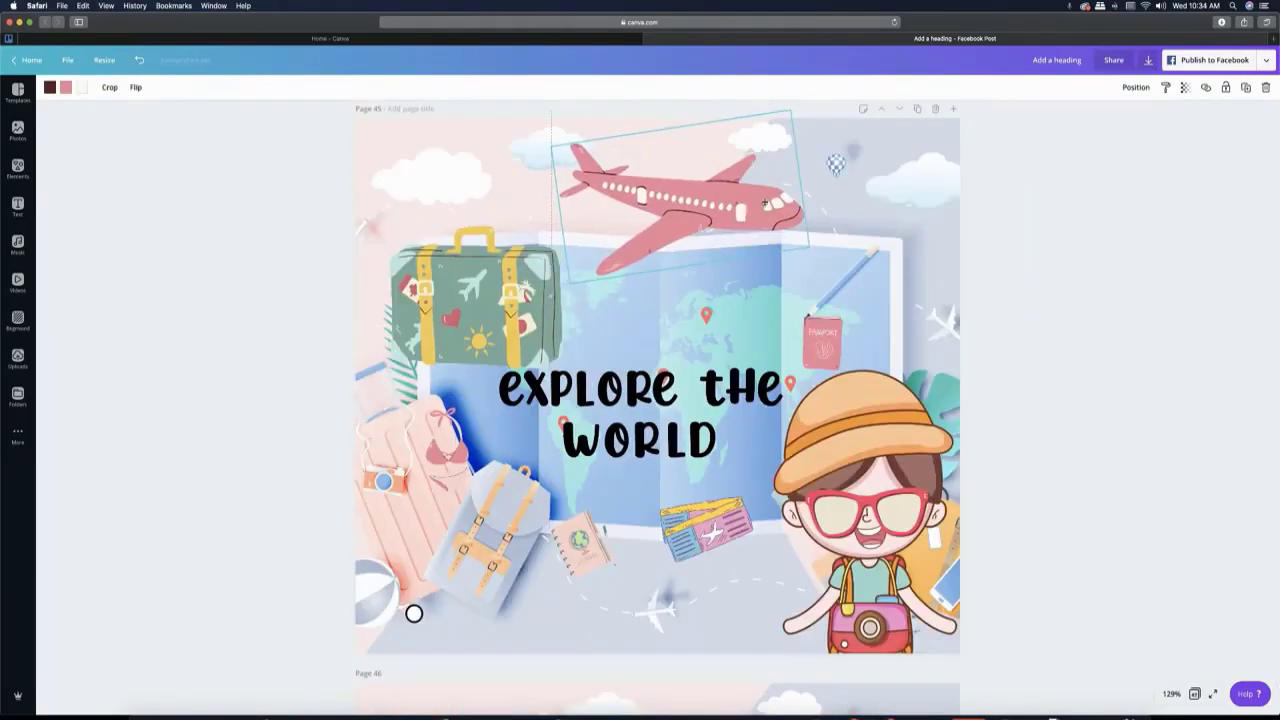
scroll(640, 400, "down", 5)
left_click_drag(800, 370, 757, 497)
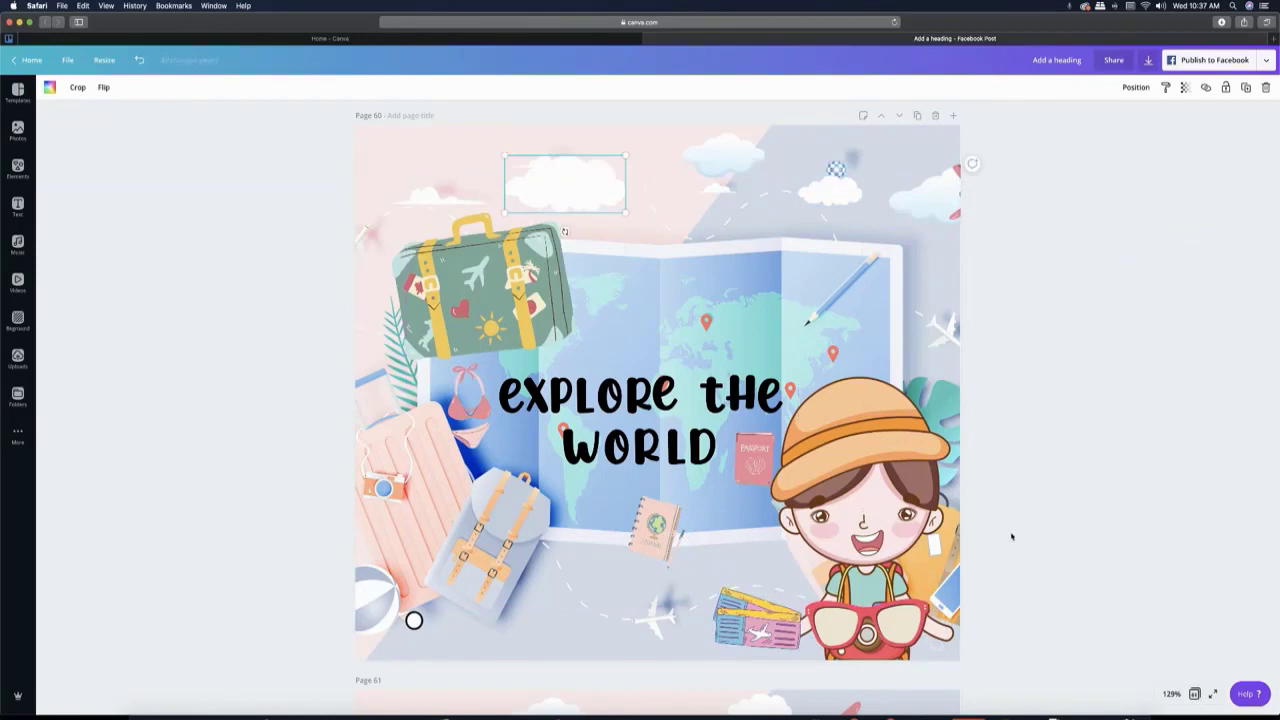
- On page 61, move the plane completely off the page's right edge and review all pages in the grid overview
scroll(1011, 537, "down", 5)
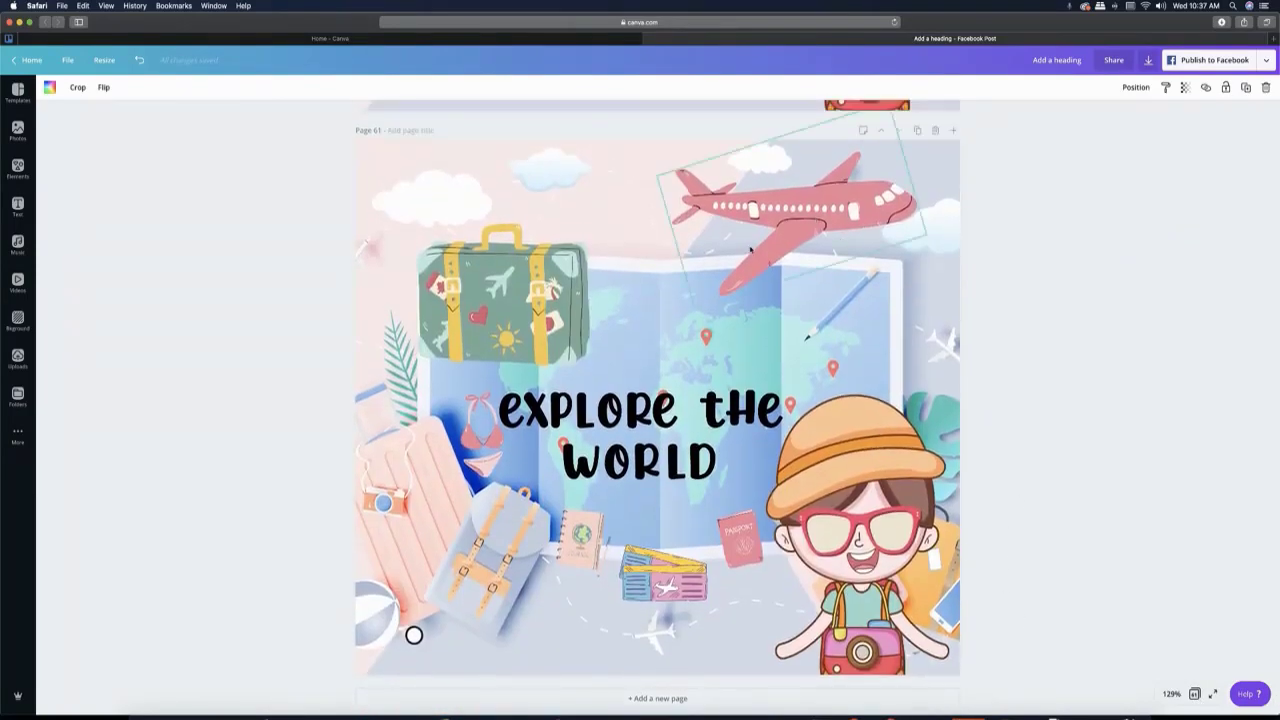
left_click_drag(780, 222, 1073, 222)
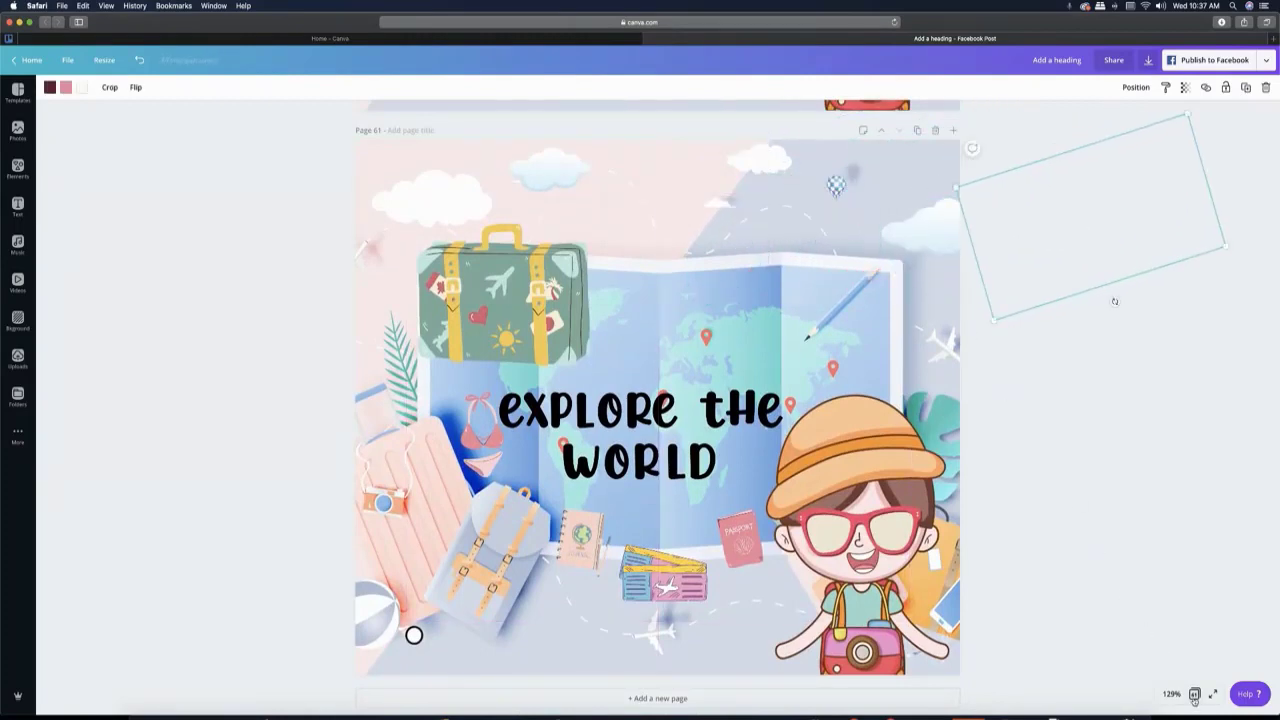
left_click(1194, 695)
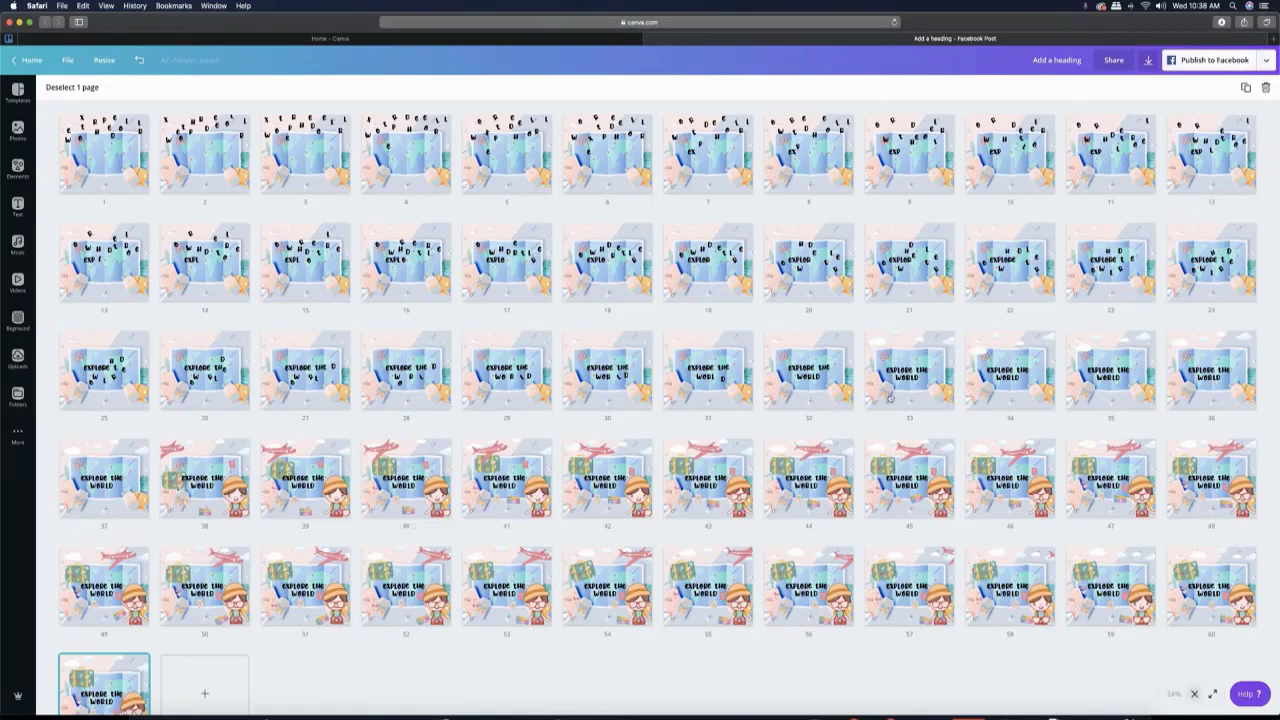
left_click(1194, 694)
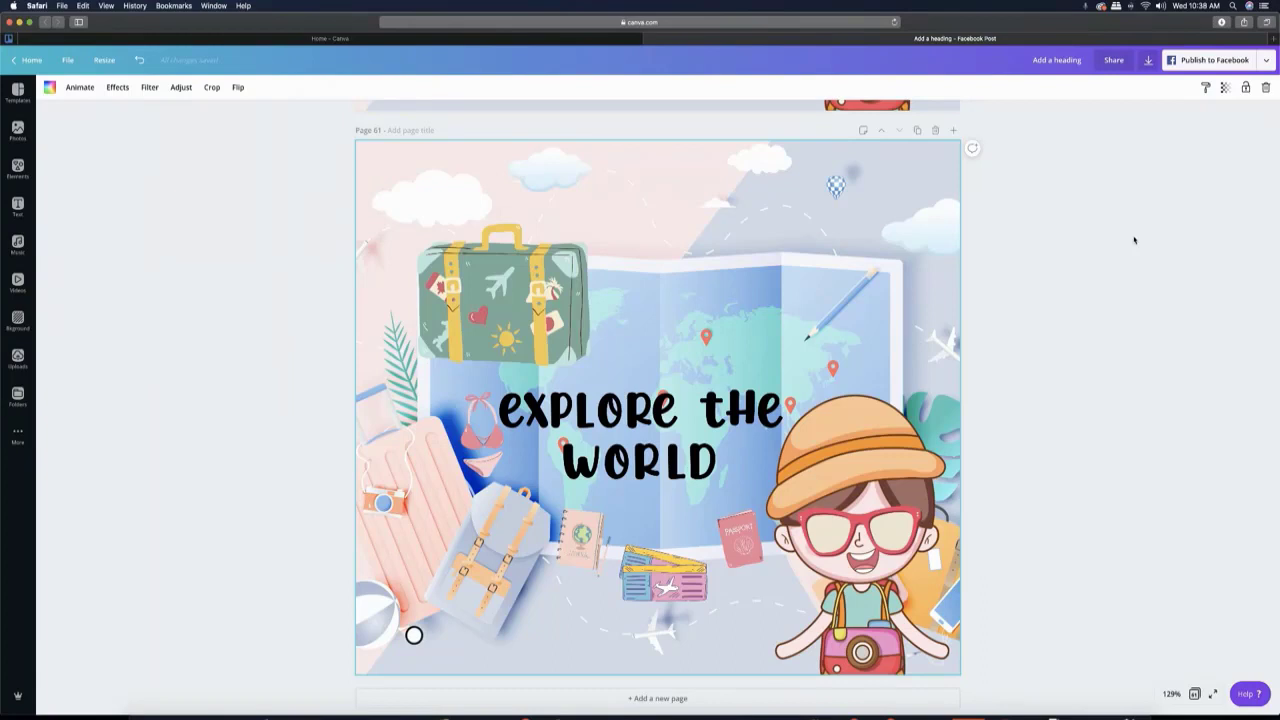
- Download all 61 pages of the design as an MP4 video
left_click(1148, 60)
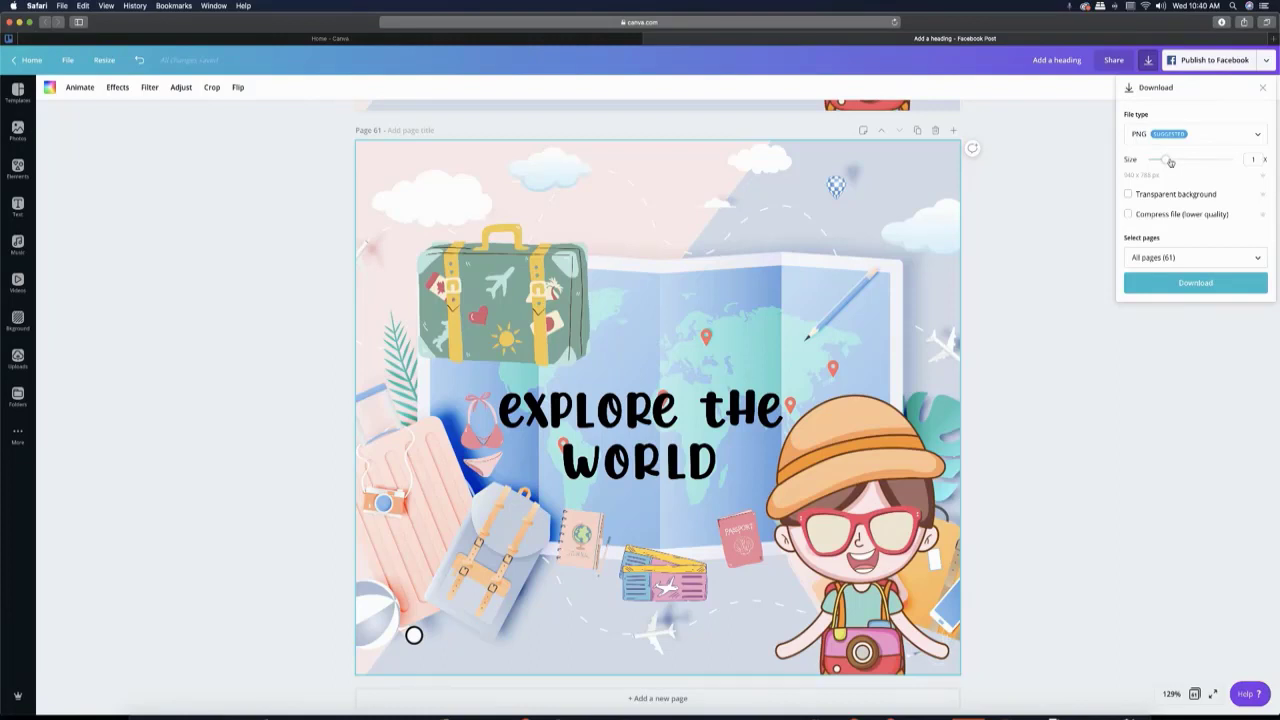
left_click(1175, 138)
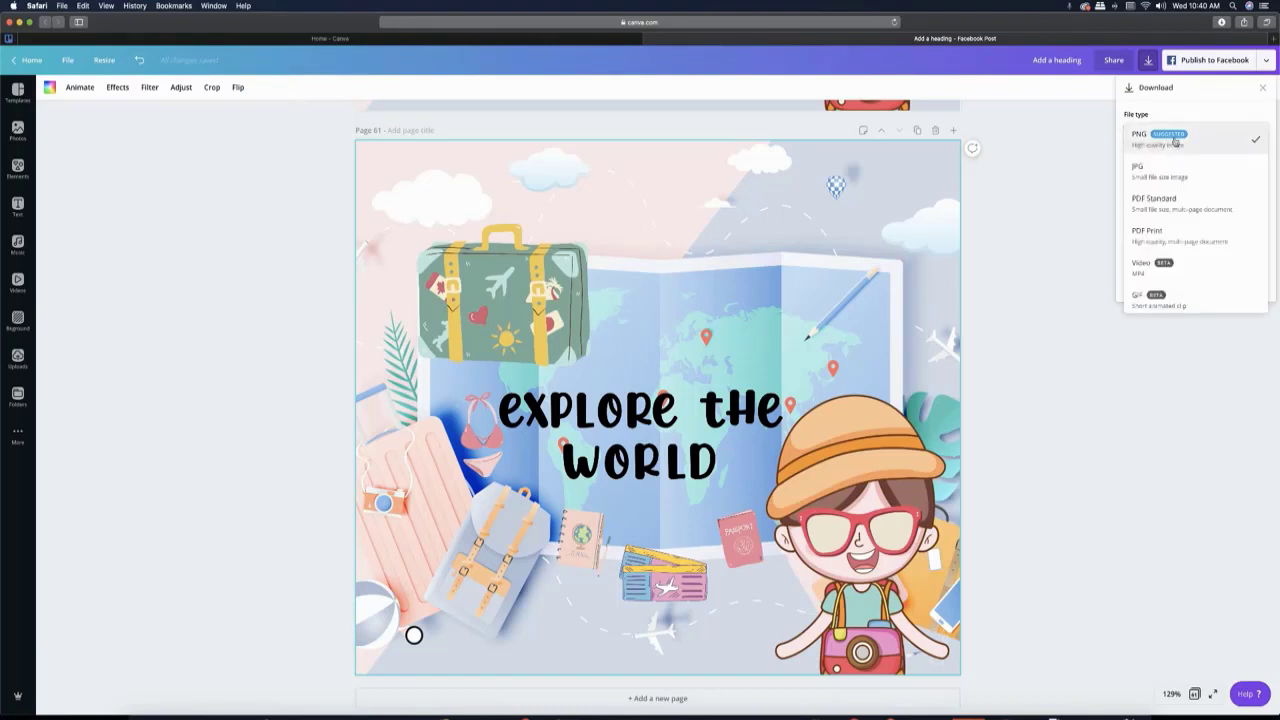
left_click(1170, 270)
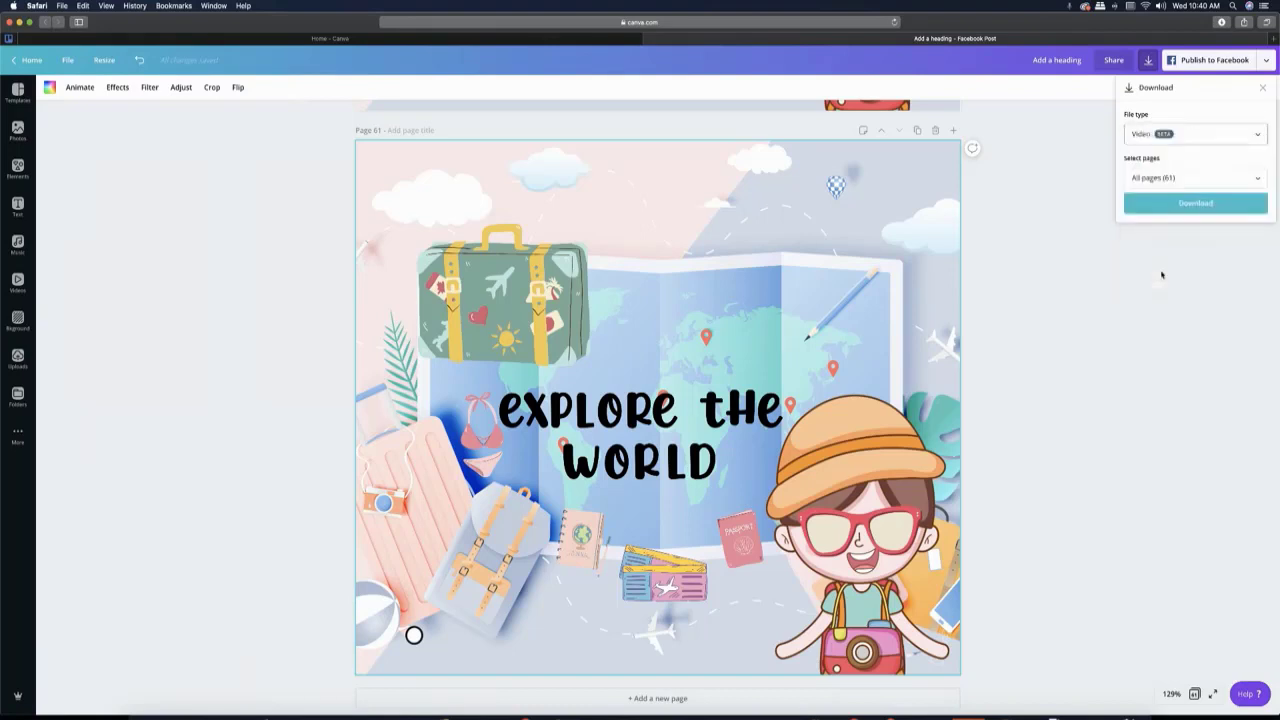
left_click(1182, 205)
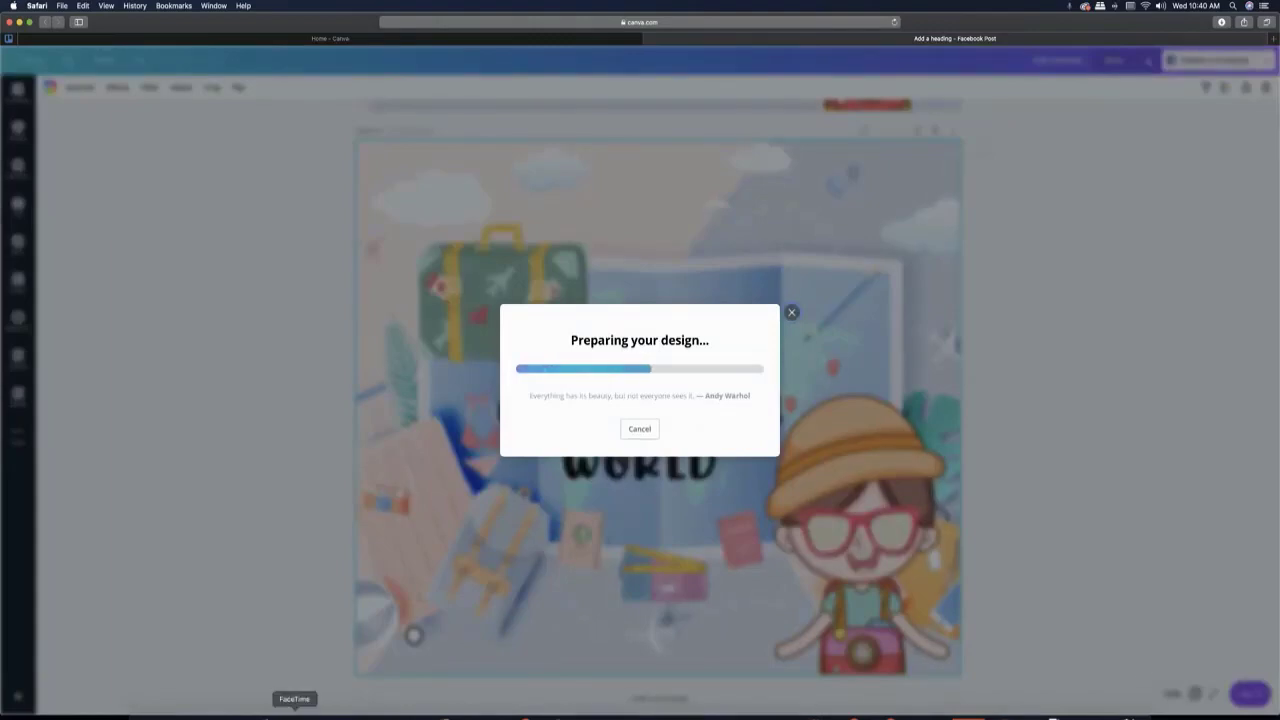
- Switch to Wondershare Filmora9 and create a new project with the 16:9 (Widescreen) aspect ratio
left_click(185, 712)
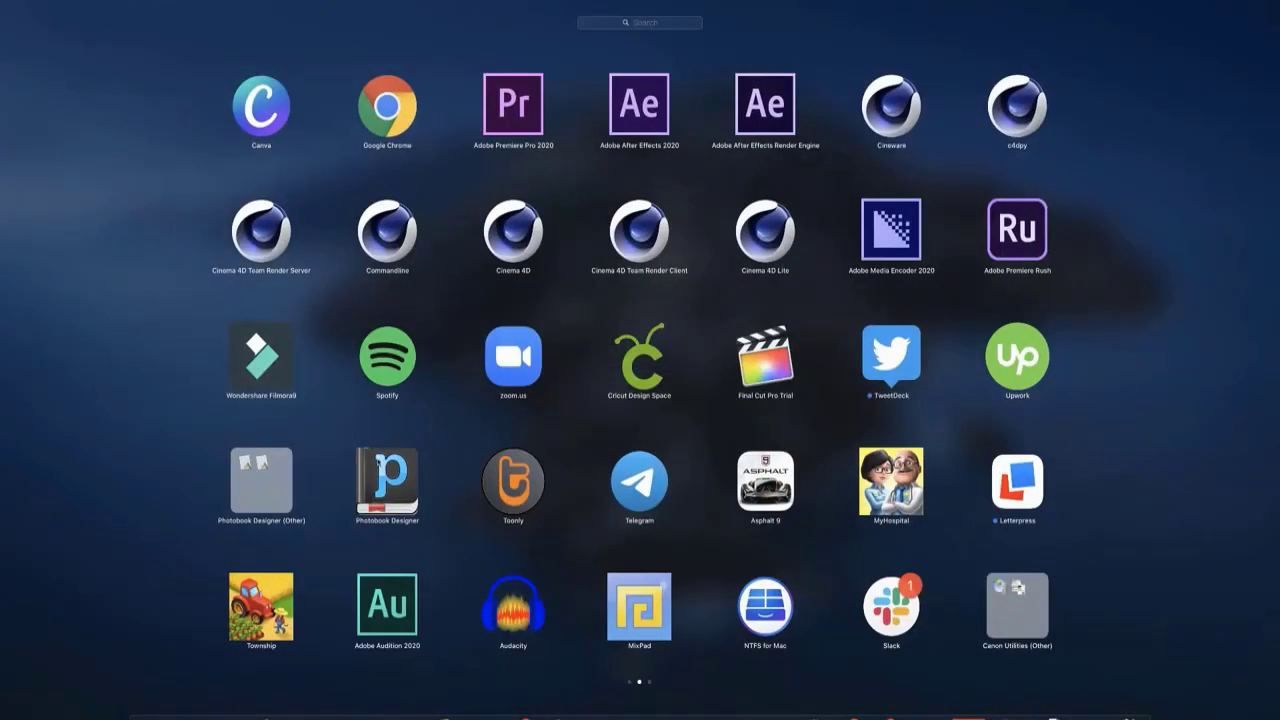
left_click(271, 390)
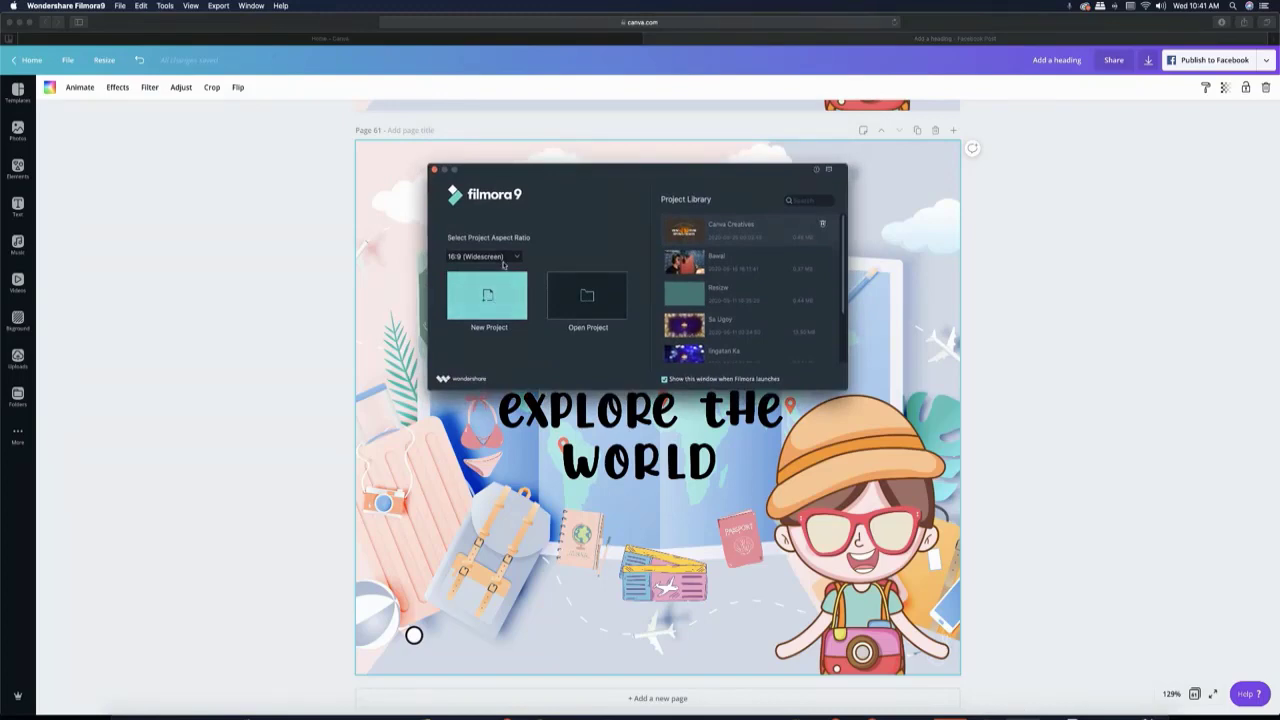
left_click(484, 256)
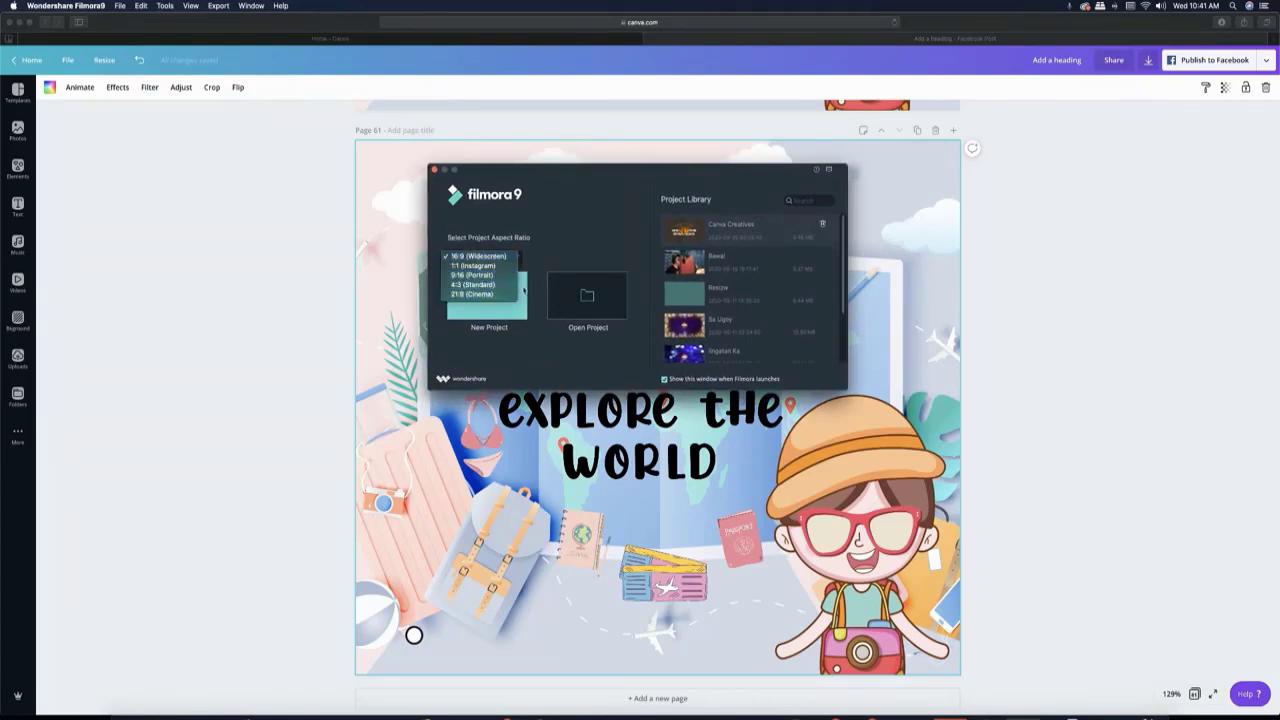
left_click(500, 314)
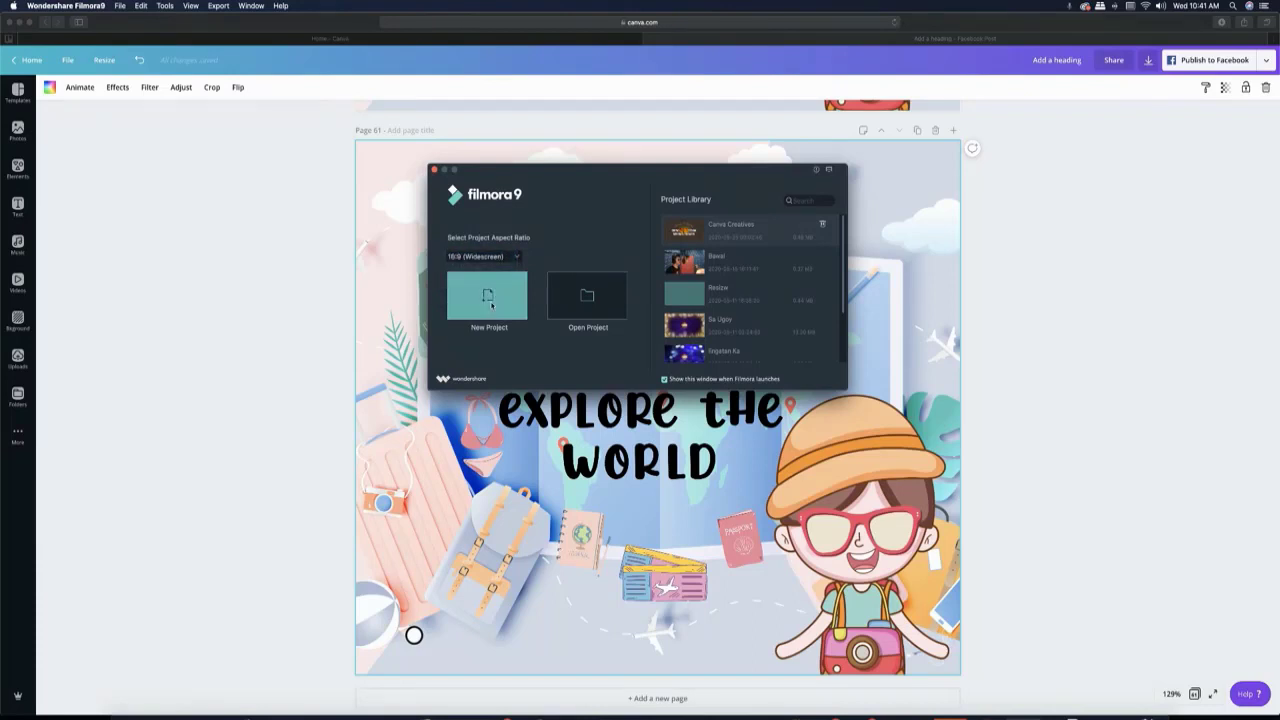
left_click(491, 305)
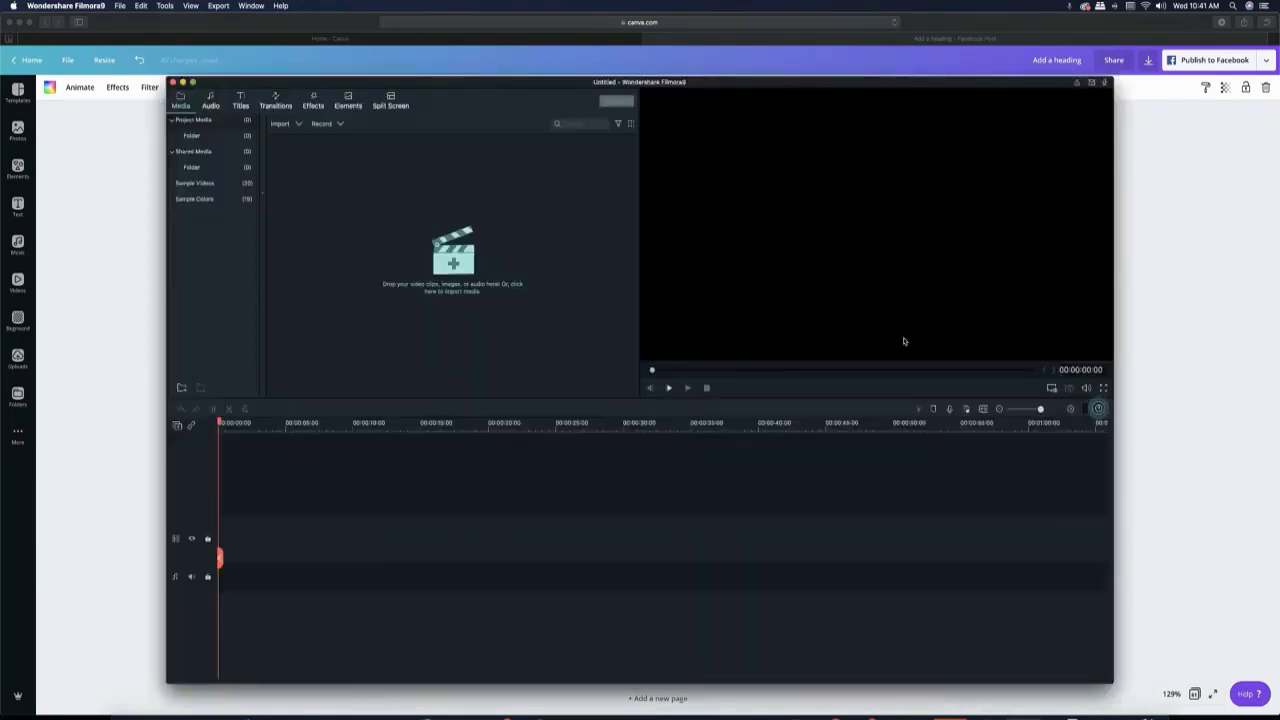
- Open the project settings for changing the aspect ratio and set it to Custom
left_click(1051, 392)
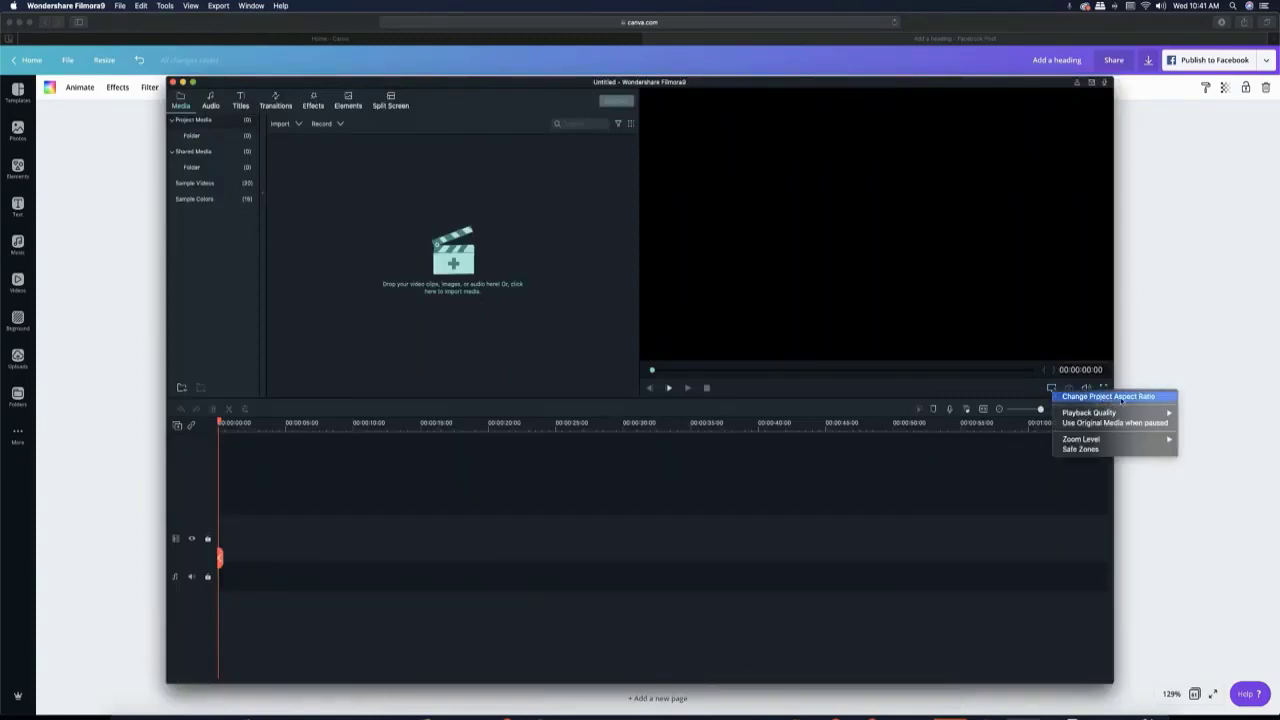
left_click(1128, 397)
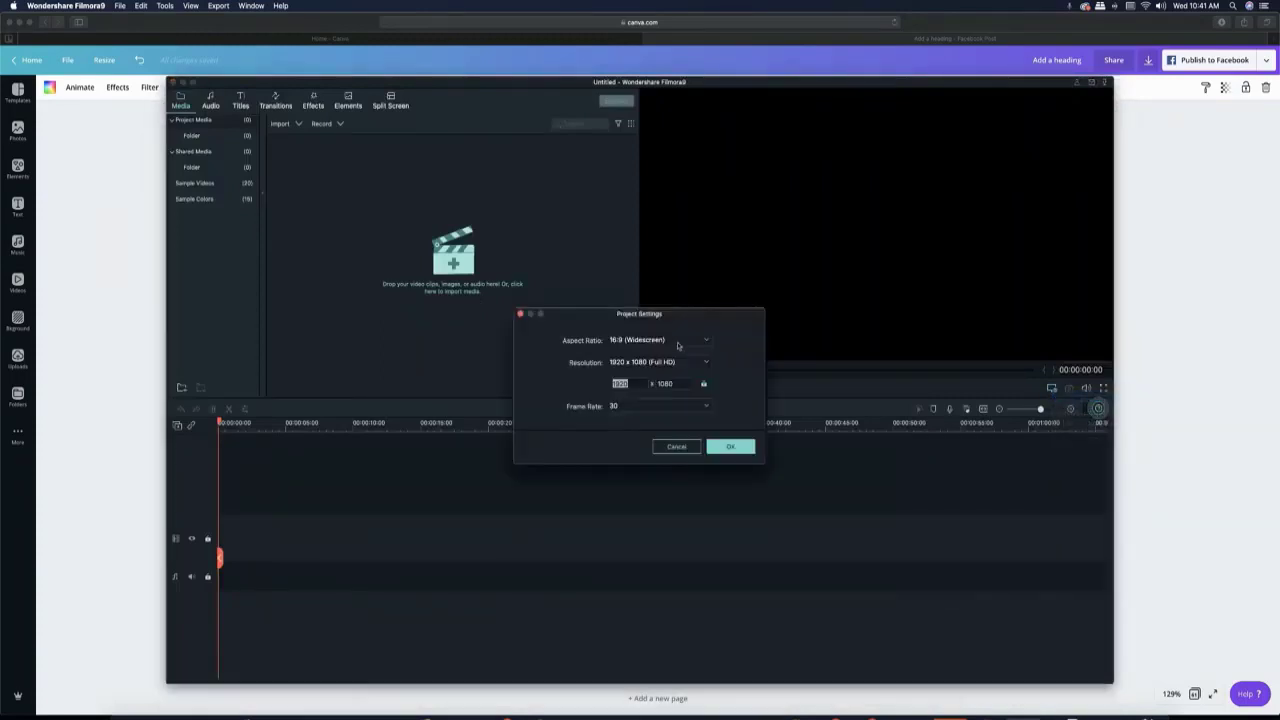
left_click(670, 340)
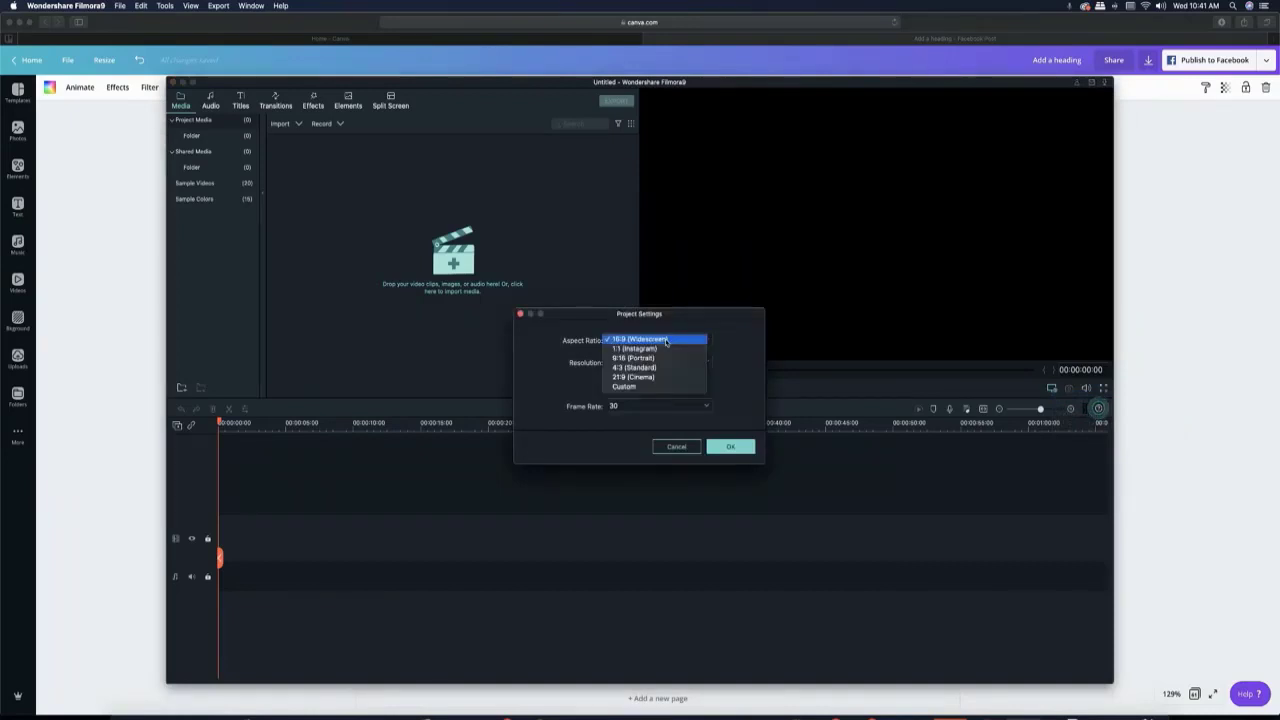
left_click(649, 387)
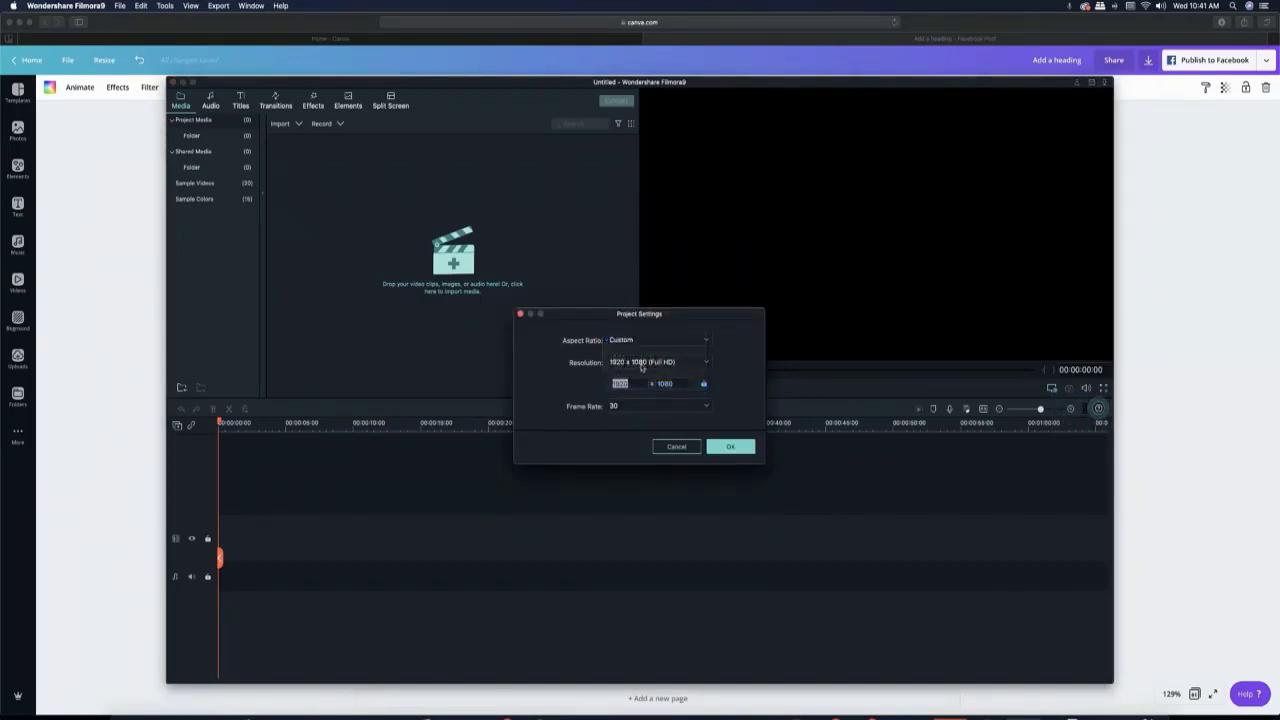
- Set the project's custom resolution to 940 x 788 and apply the settings
left_click(645, 362)
left_click(641, 389)
left_click(637, 384)
left_click_drag(637, 384, 593, 384)
type("94")
left_click(678, 384)
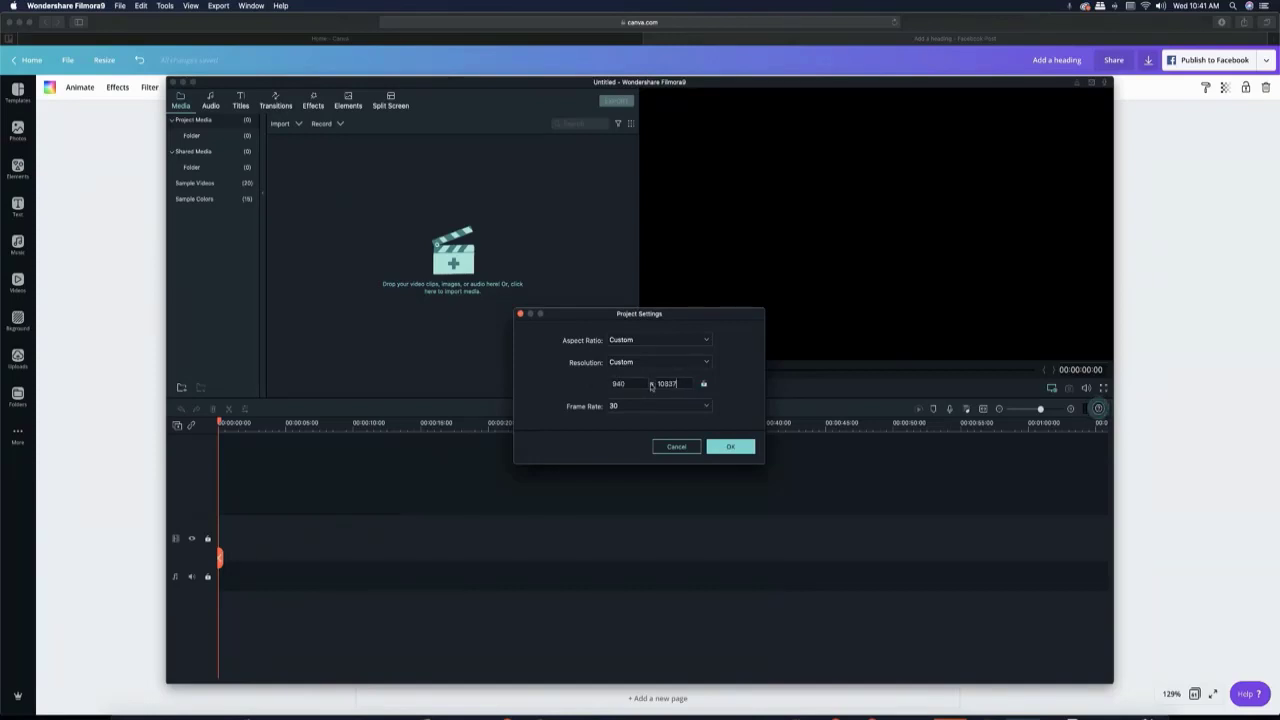
key("BackSpace")
key("BackSpace")
key("BackSpace")
key("BackSpace")
type("788")
left_click(733, 447)
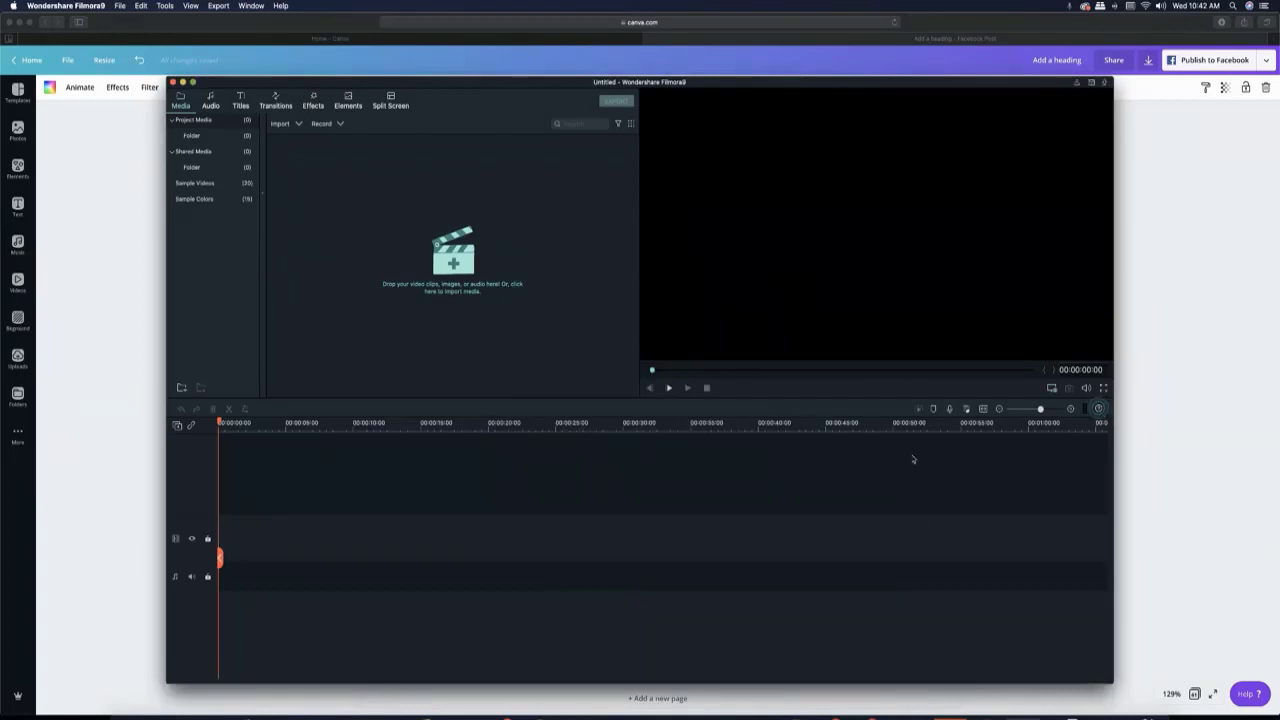
- Add the downloaded "Add a heading.mp4" video to the start of the timeline and recheck the project settings
left_click(1076, 710)
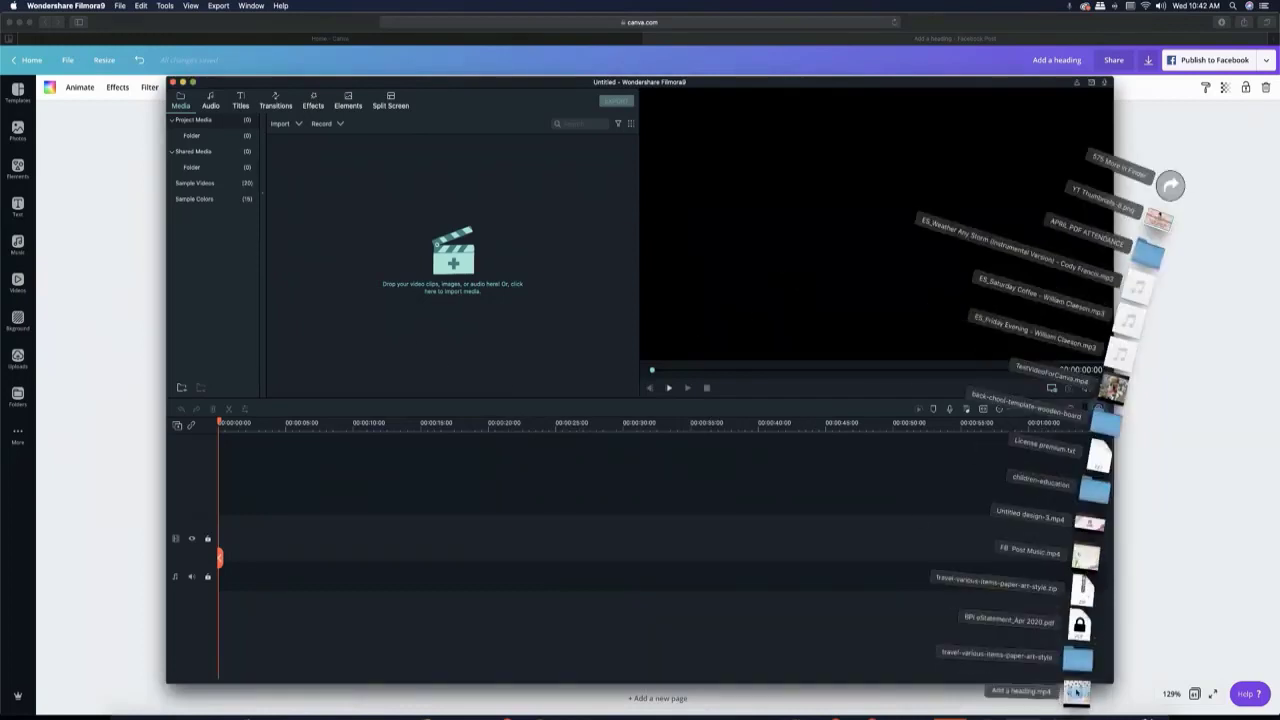
left_click_drag(1076, 690, 258, 539)
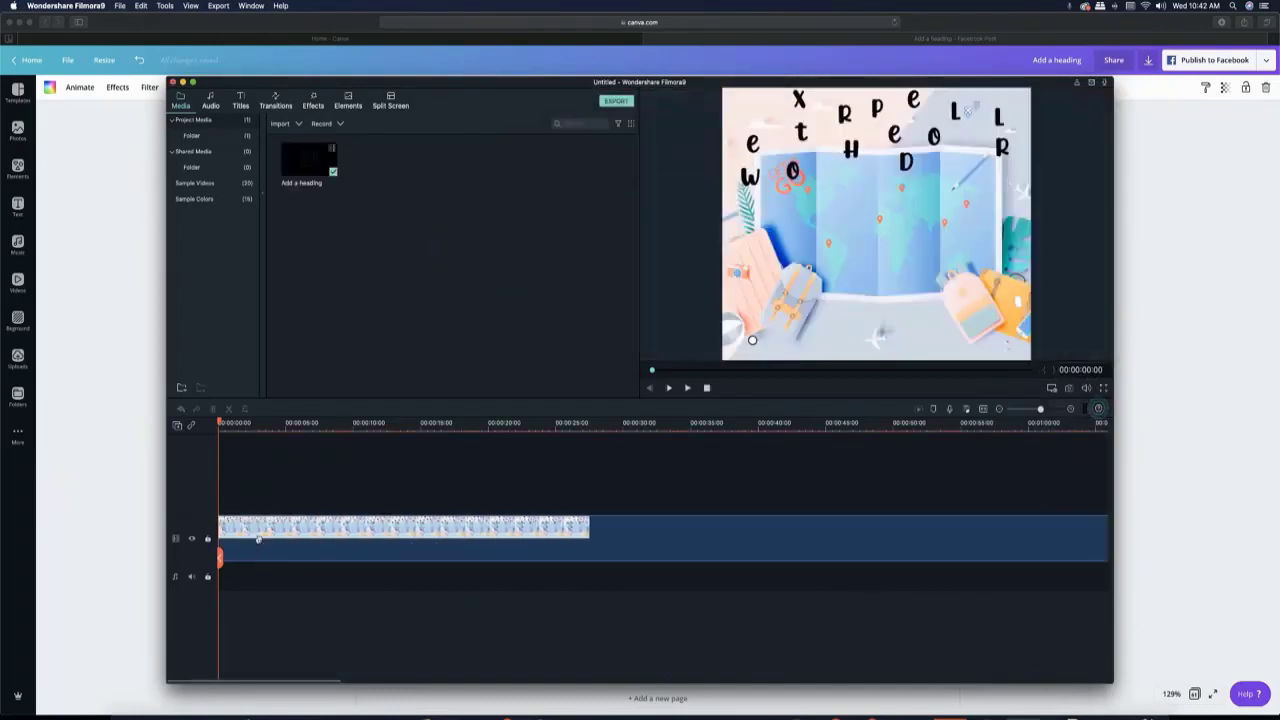
left_click(1052, 391)
left_click(1062, 395)
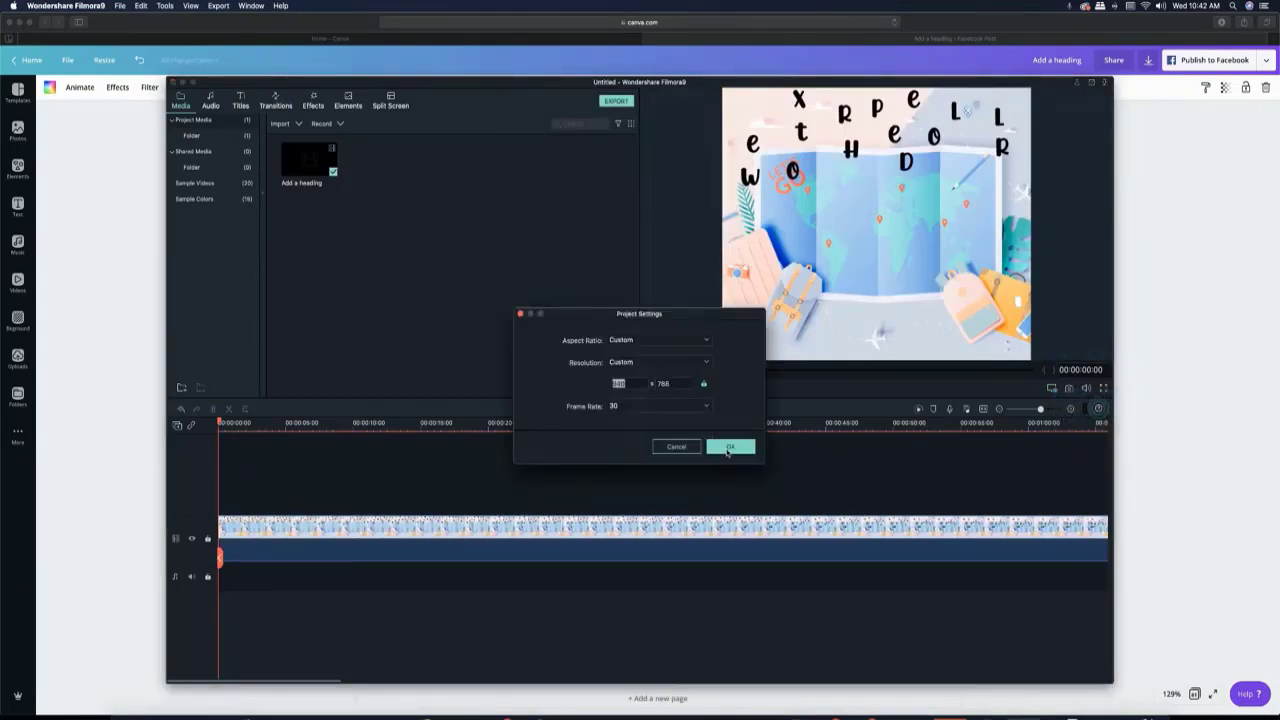
left_click(730, 449)
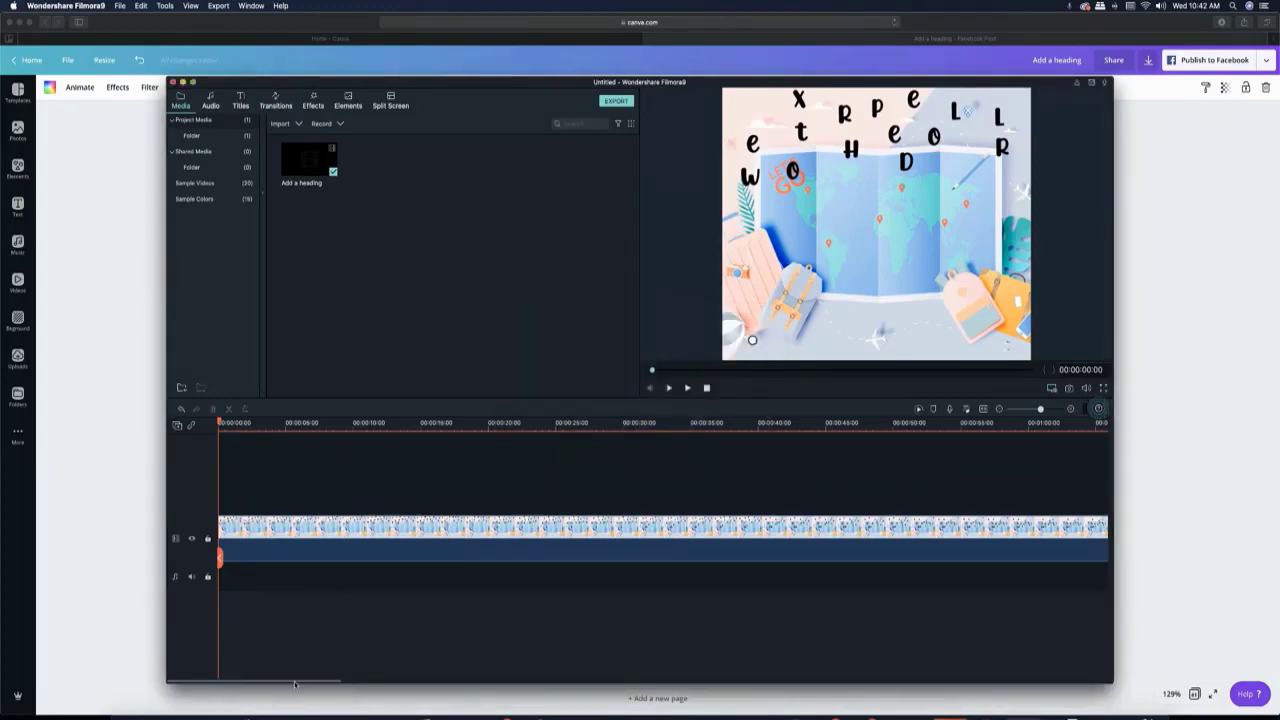
- Speed up the "Add a heading" video clip on the timeline using the Fast 8 X preset
left_click_drag(300, 684, 94, 654)
left_click(320, 534)
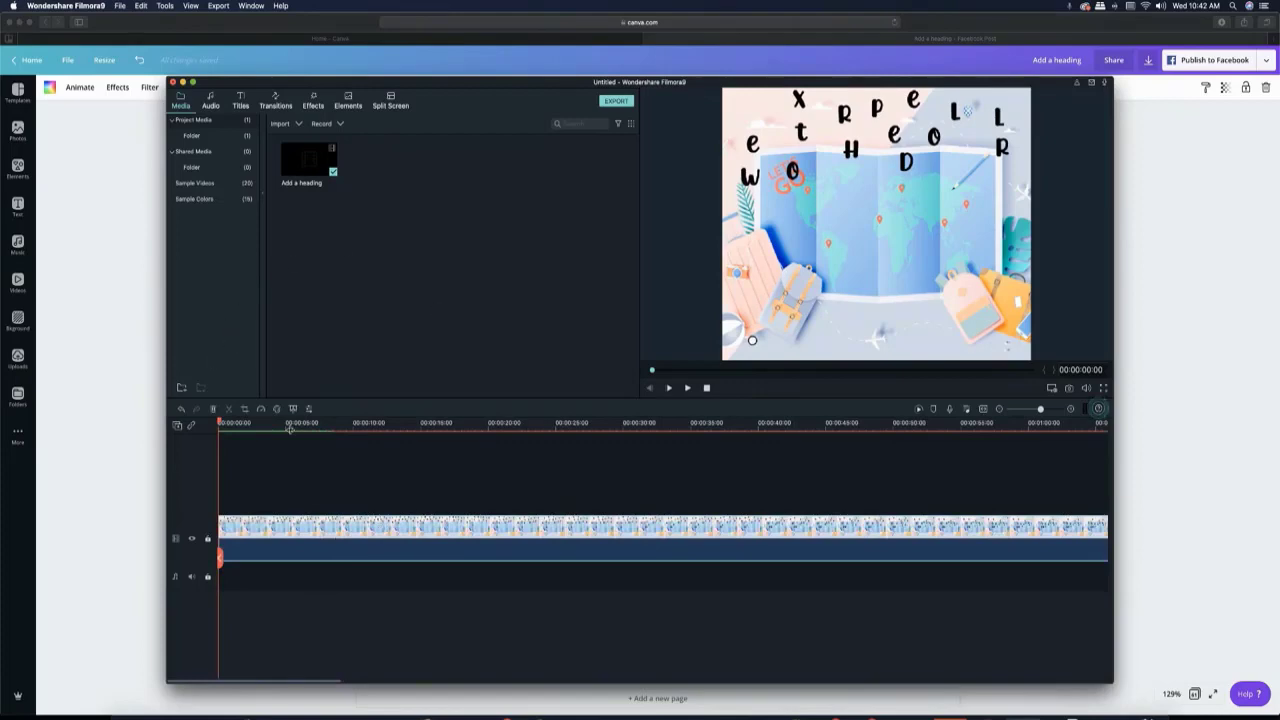
left_click(261, 410)
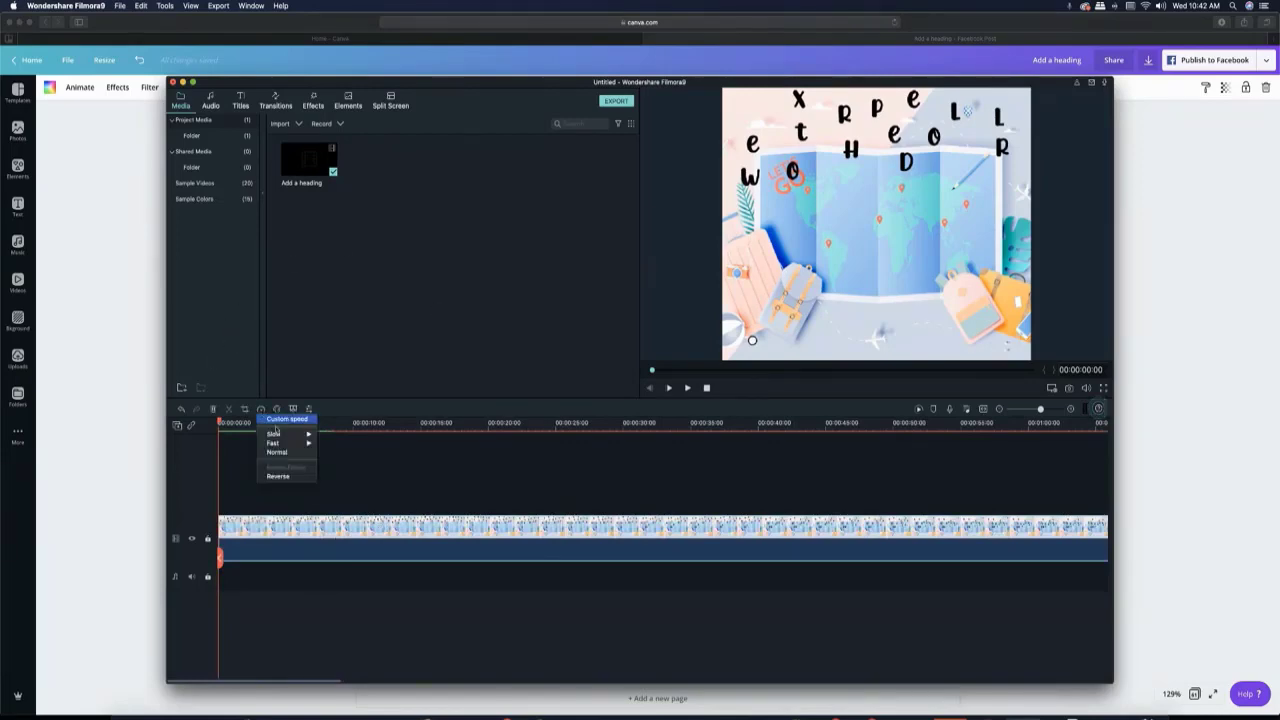
mouse_move(295, 443)
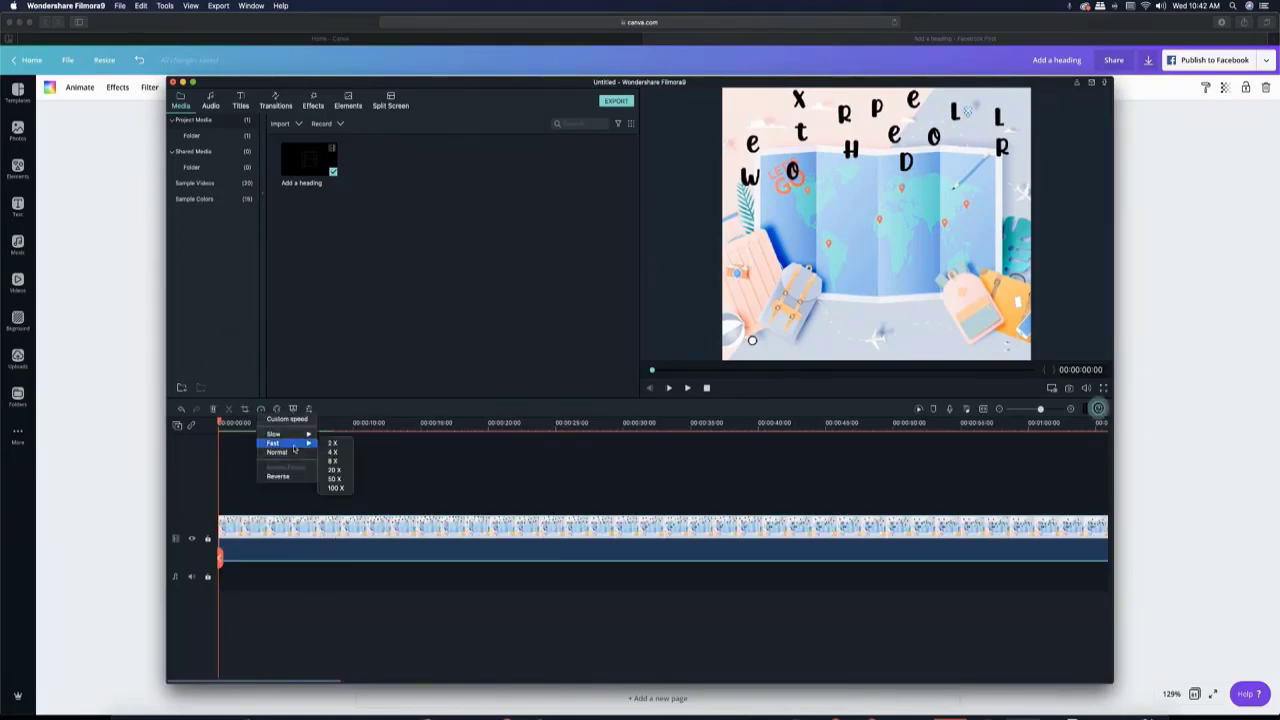
left_click(347, 461)
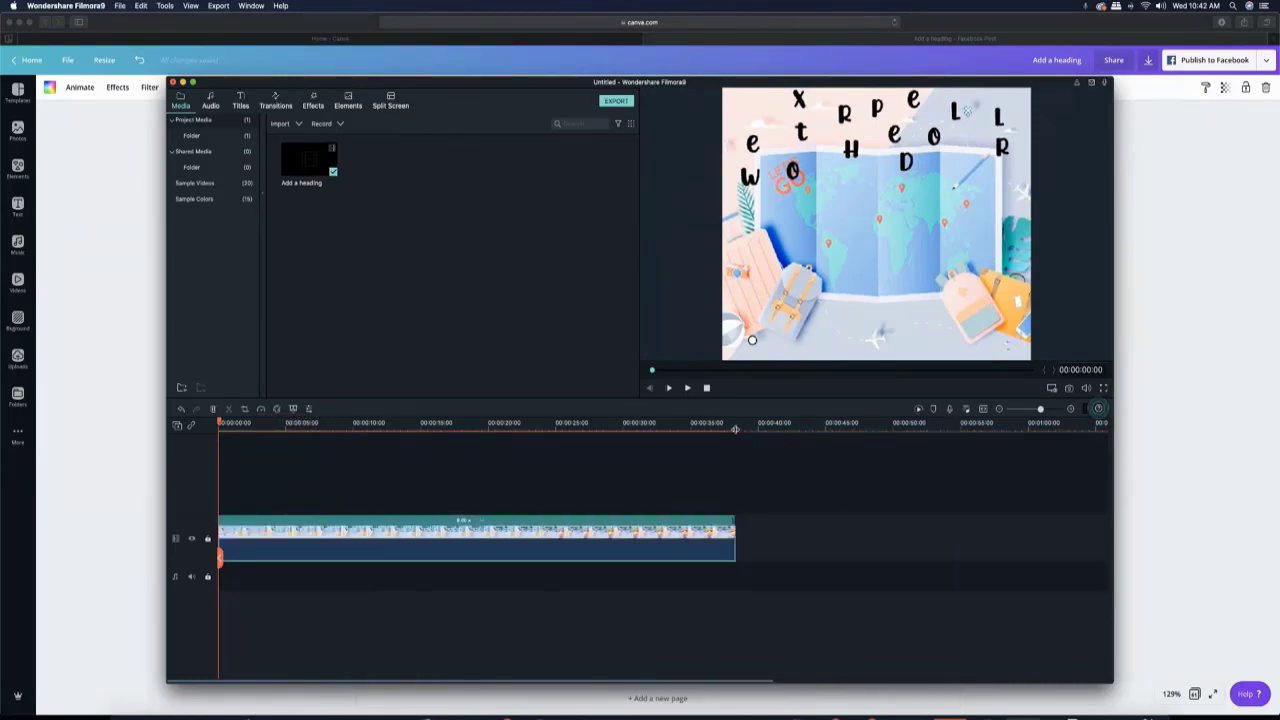
- Play the sped-up animation through to its end and return the playhead to the start of the timeline
left_click(687, 388)
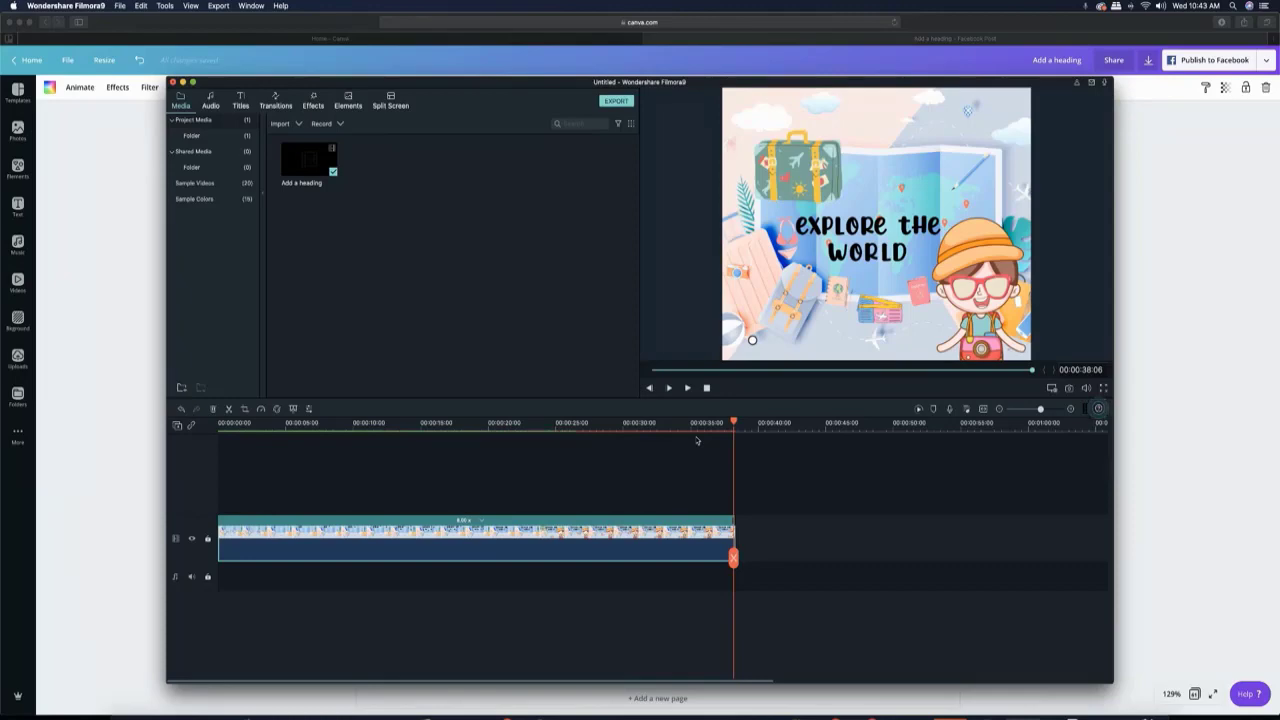
mouse_move(735, 423)
left_mouse_down()
mouse_move(751, 423)
mouse_move(737, 423)
left_mouse_up()
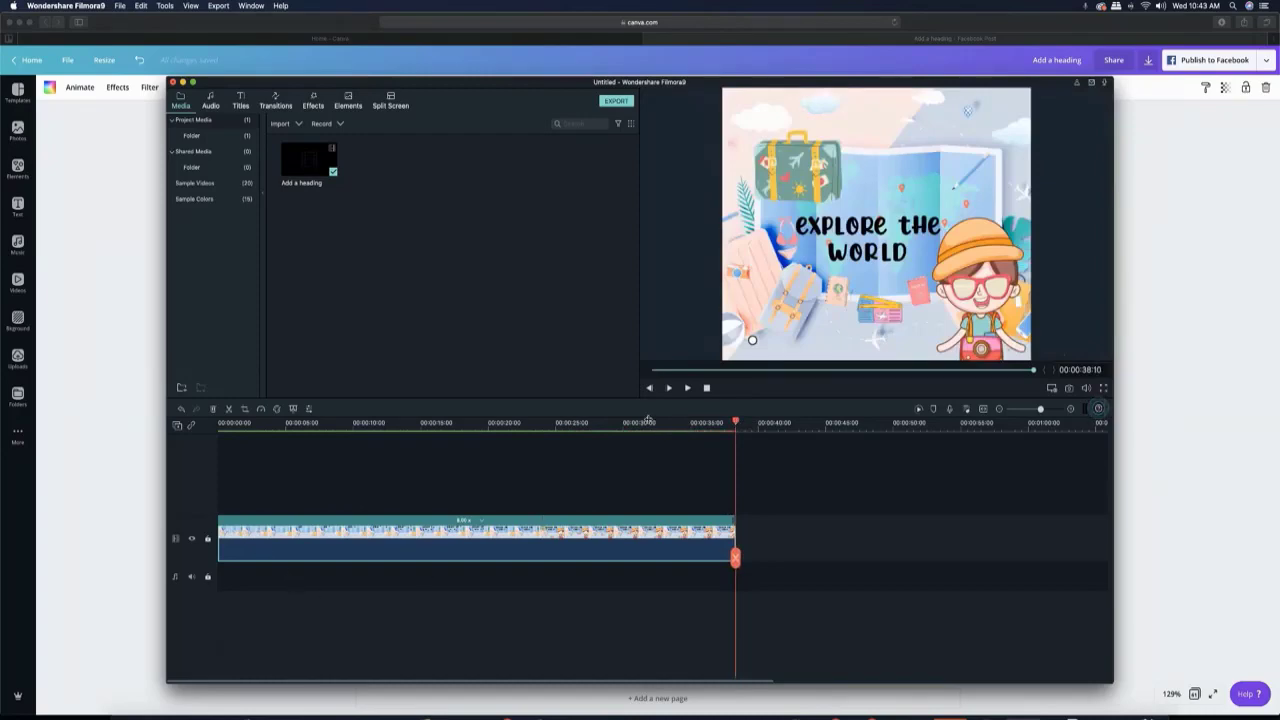
left_click_drag(736, 424, 216, 422)
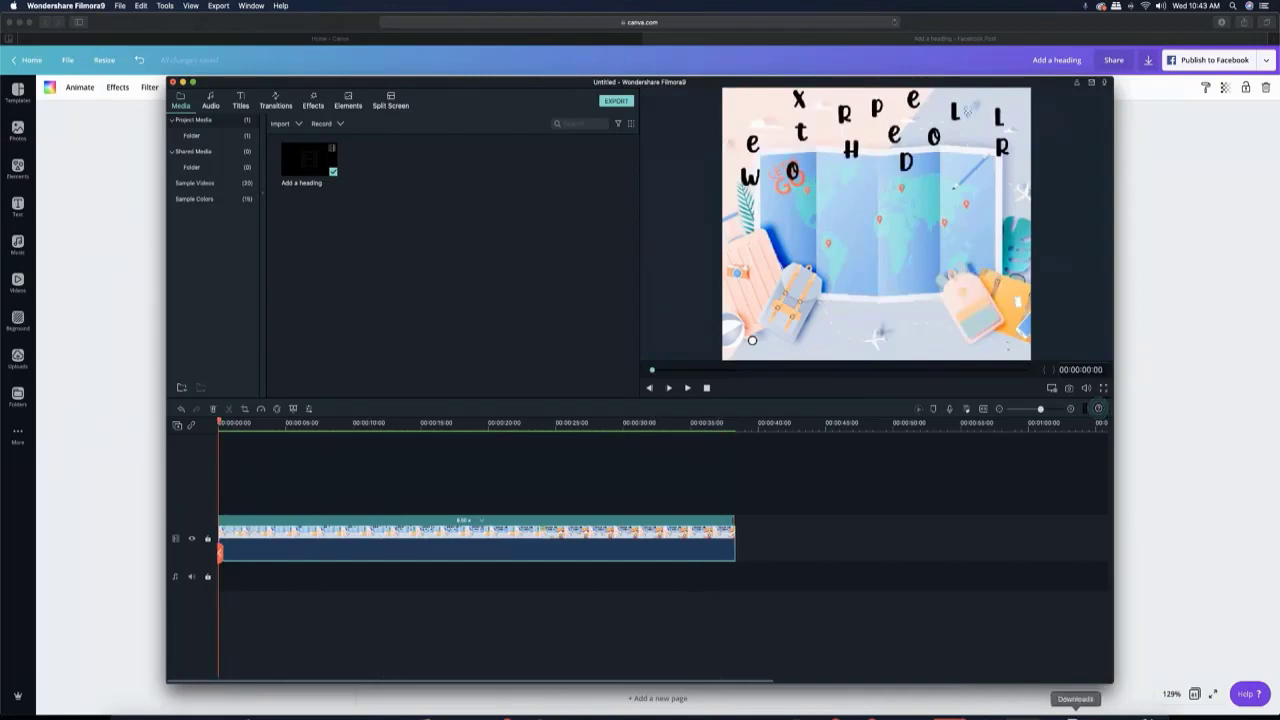
- Add the downloaded "ES_Friday Evening" MP3 to the start of the audio track and briefly preview it with the video
left_click(1075, 713)
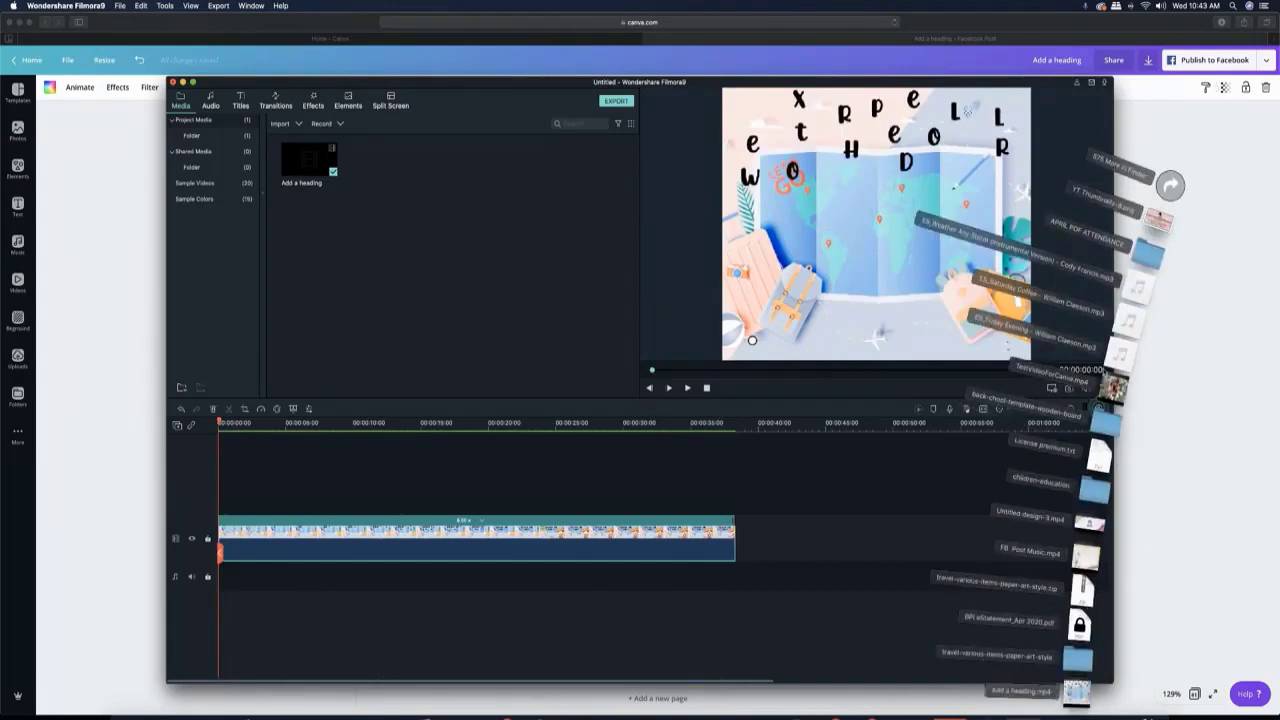
left_click_drag(1118, 356, 247, 582)
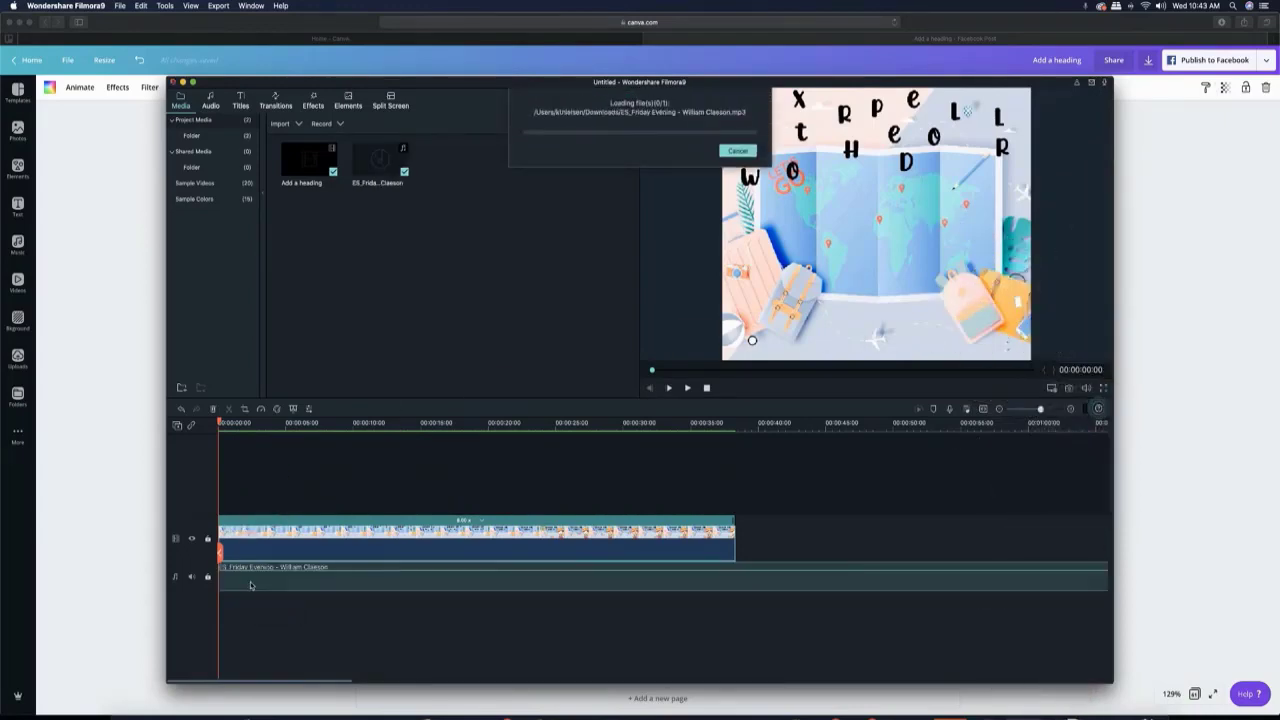
left_click(688, 388)
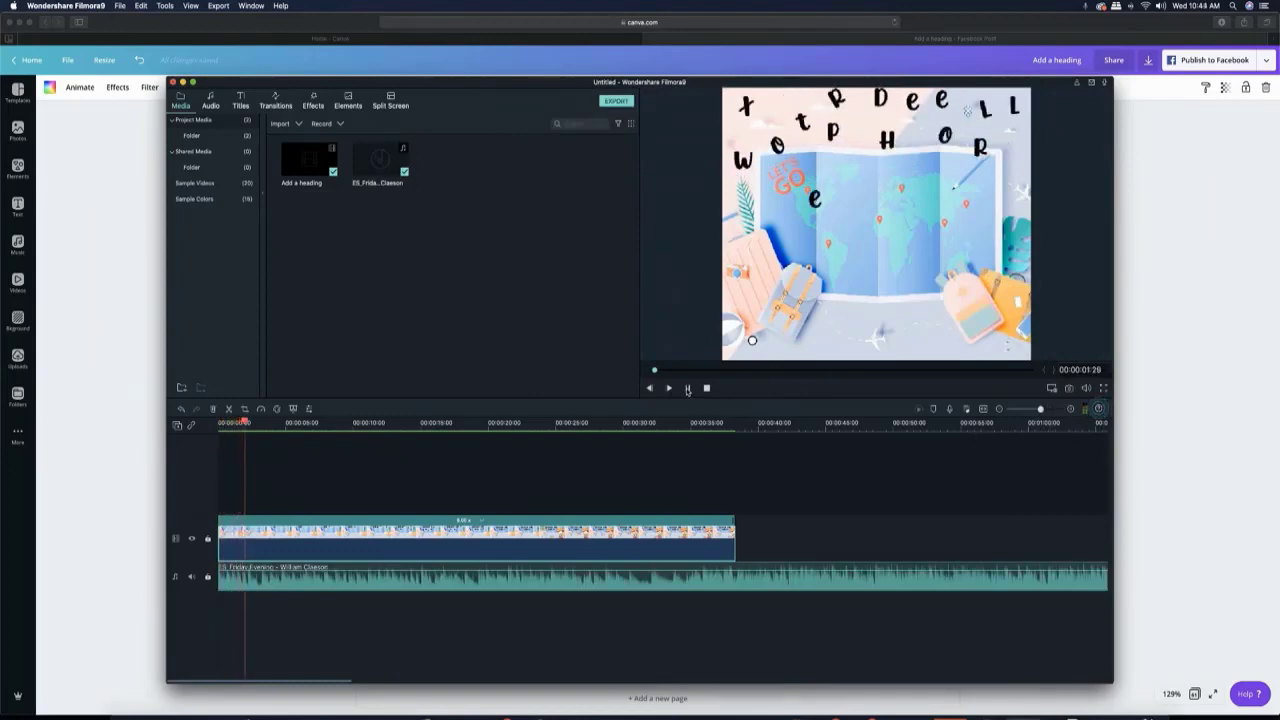
left_click(688, 388)
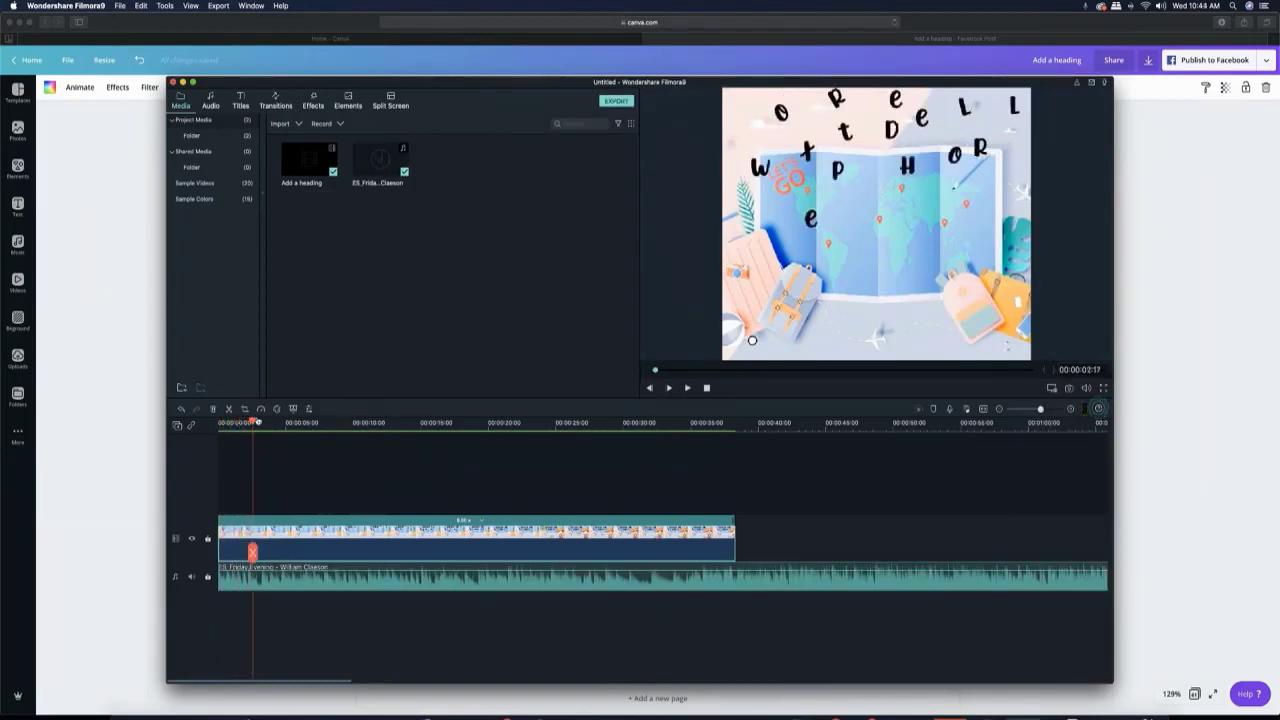
- Split the music clip at the end of the video and delete the excess part
left_click_drag(252, 422, 735, 433)
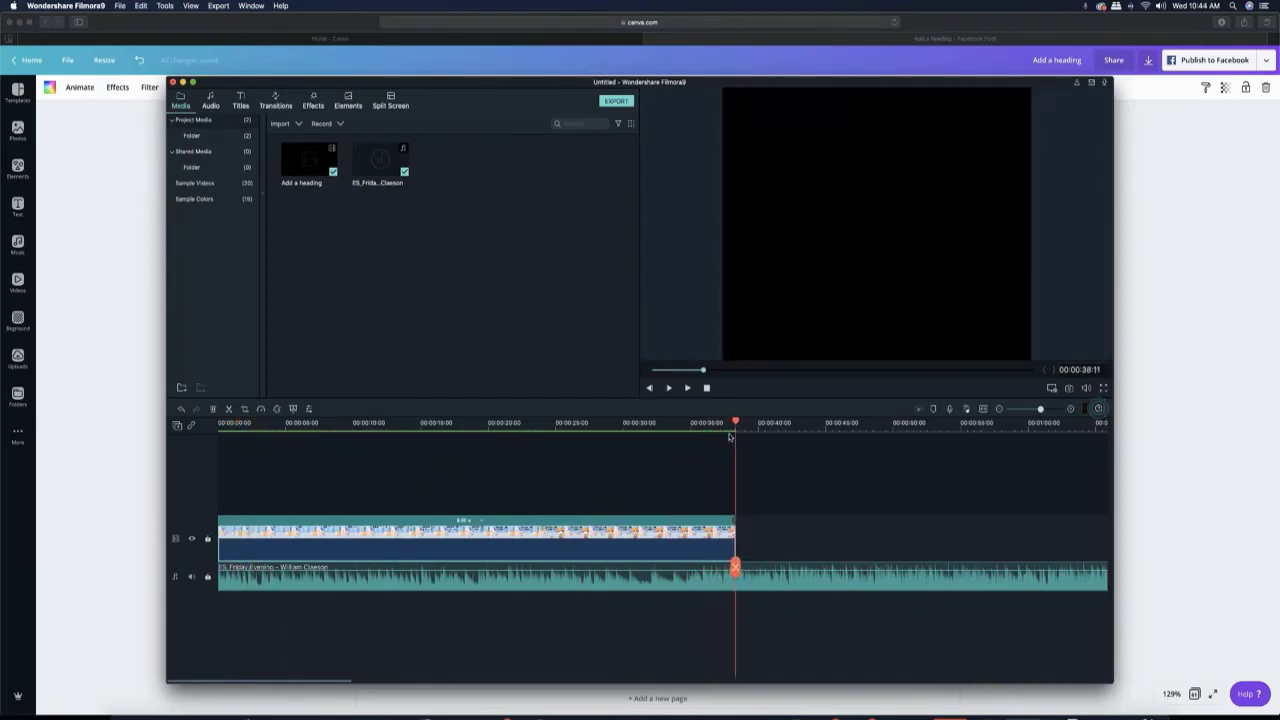
left_click(736, 582)
right_click(736, 582)
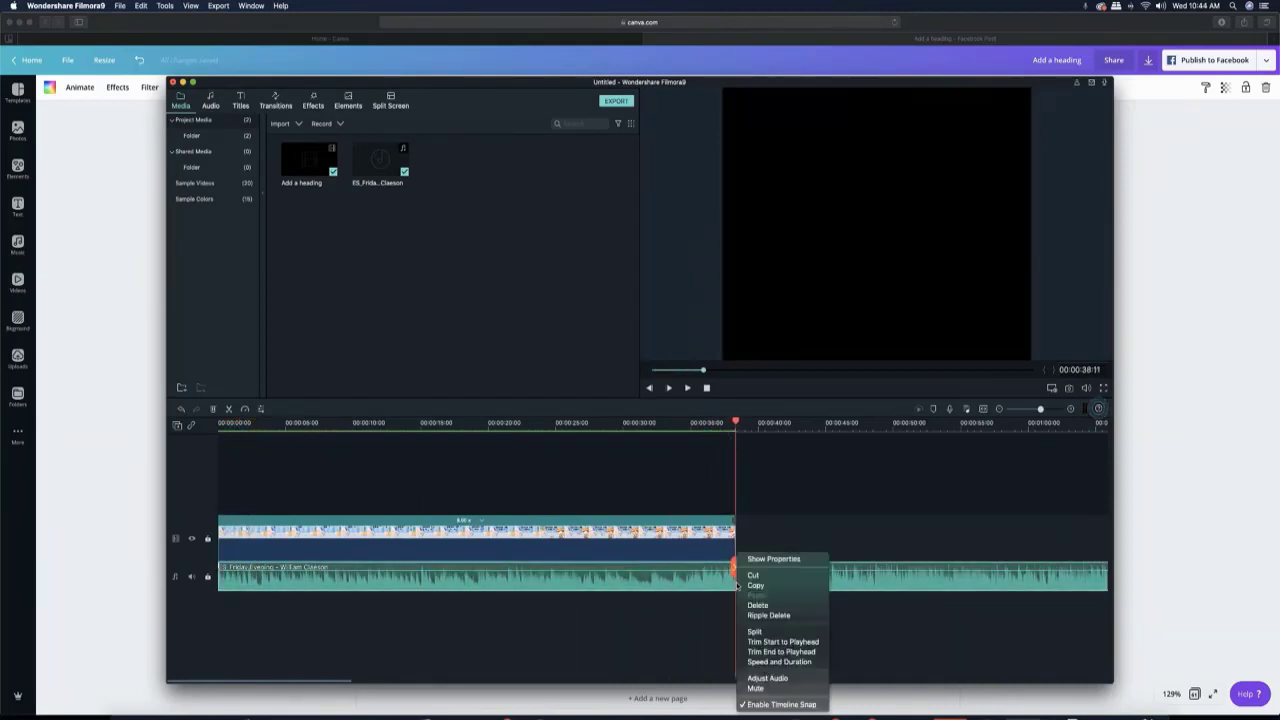
left_click(765, 632)
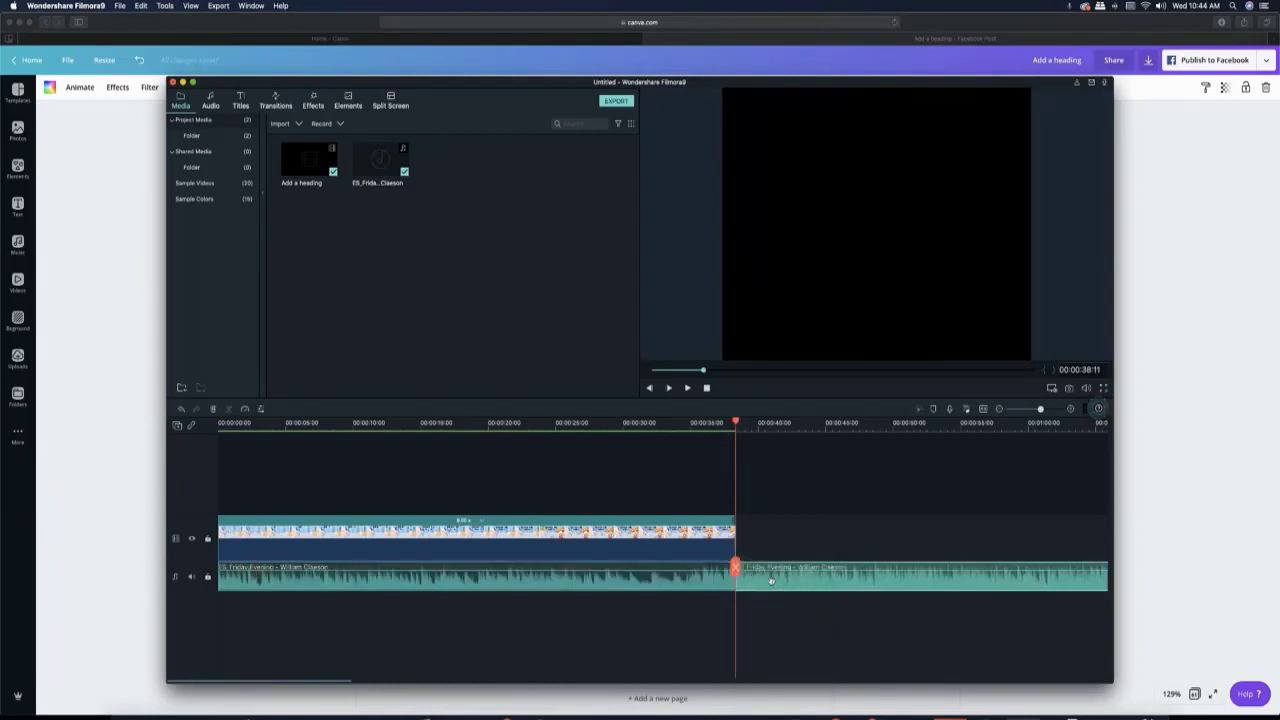
key("Delete")
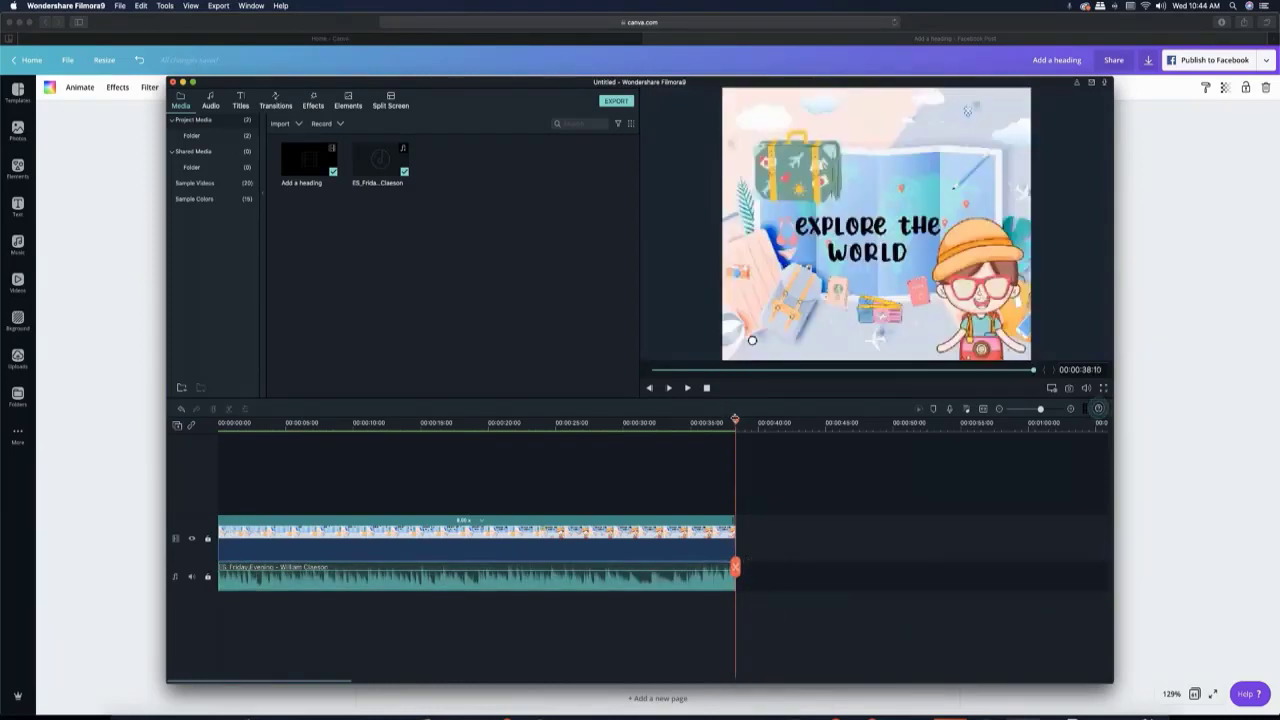
- Add a short fade-out to the end of the music clip, preview the ending and return the playhead to the start
left_click_drag(735, 420, 646, 420)
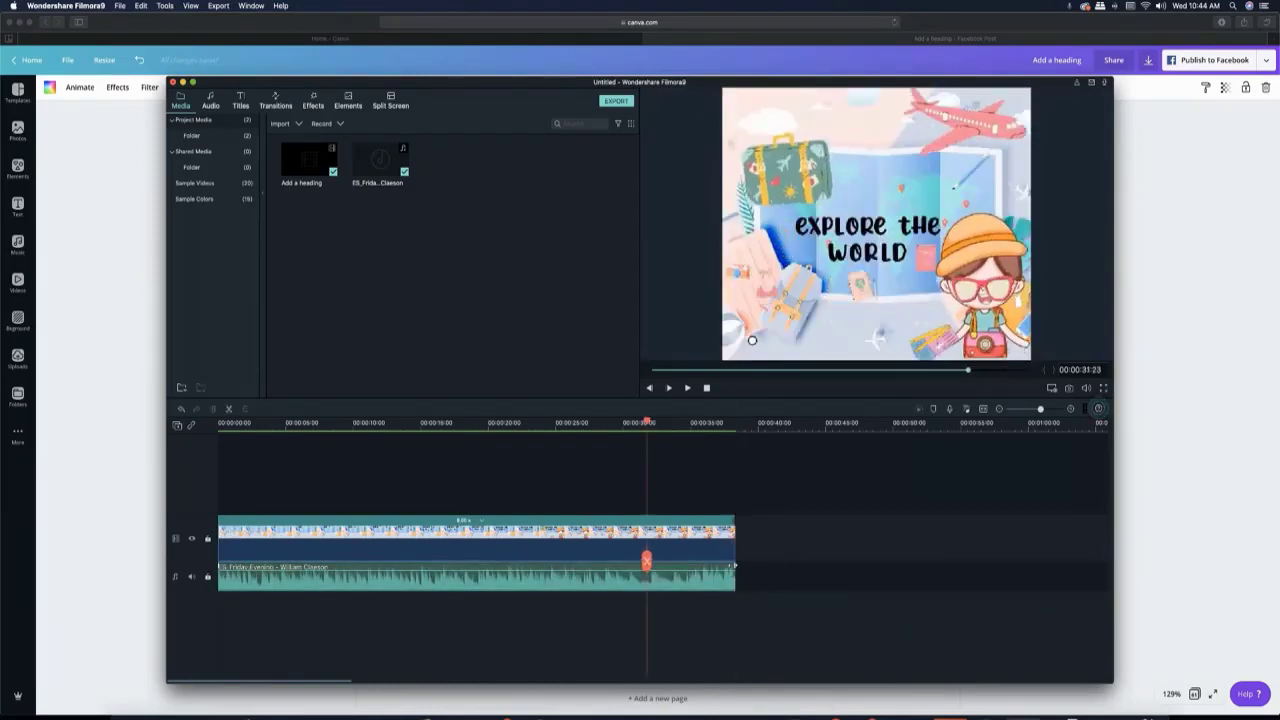
left_click_drag(734, 570, 712, 566)
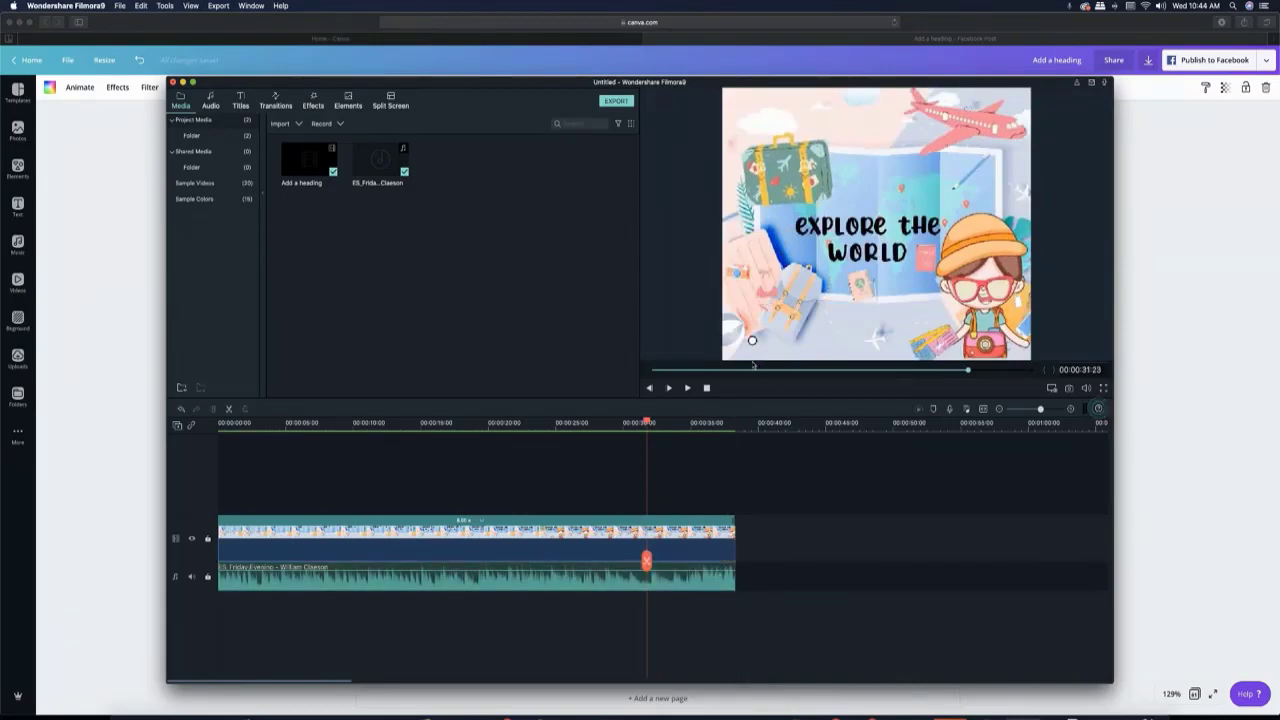
left_click(687, 388)
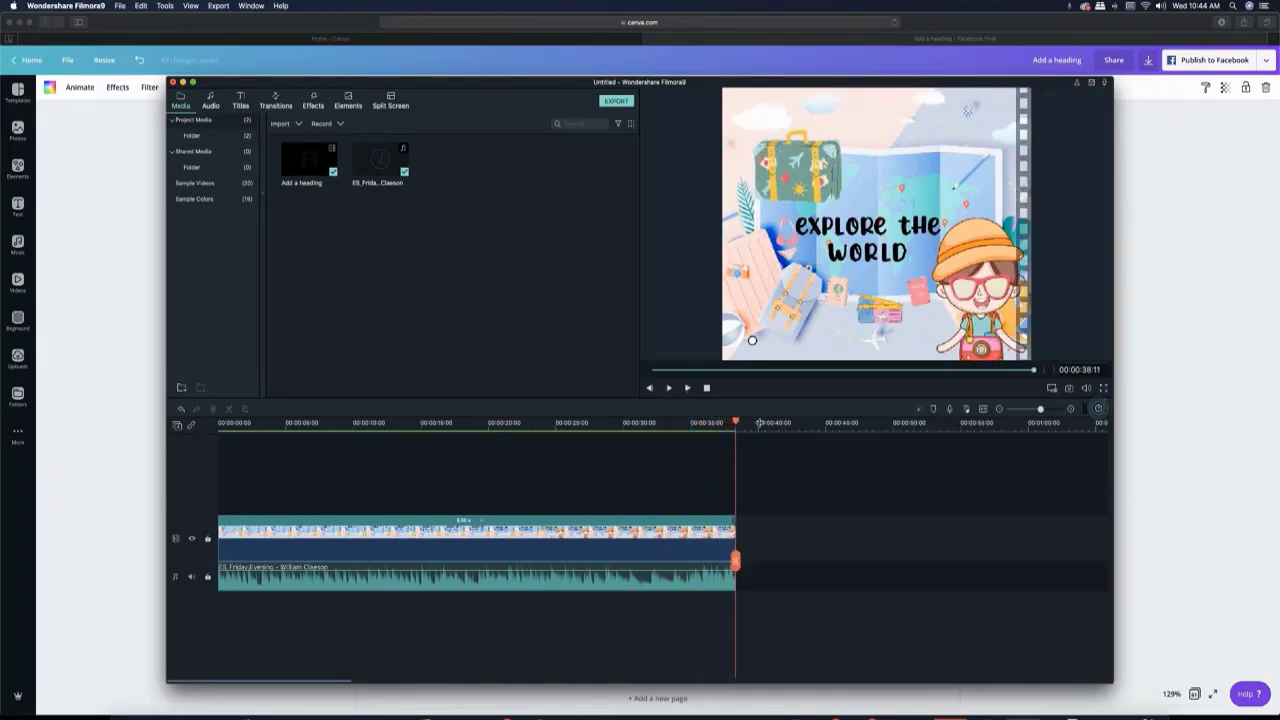
left_click_drag(736, 422, 102, 418)
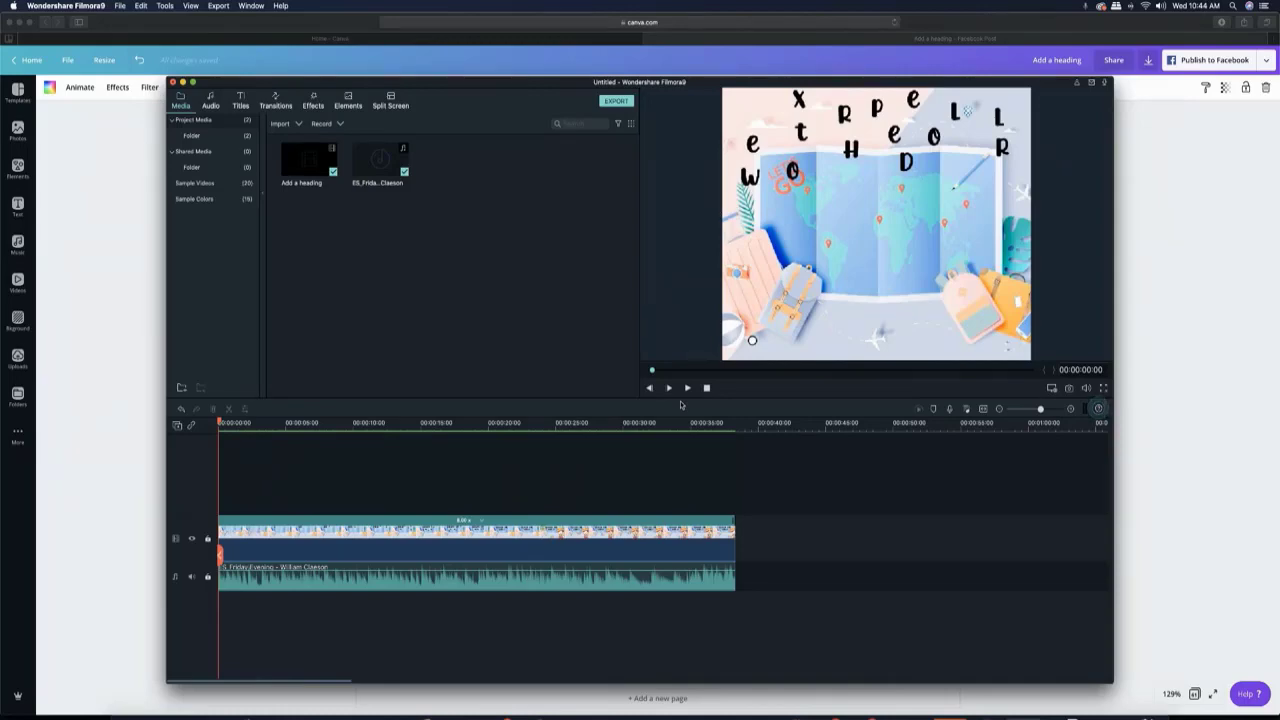
- Export the project as an MP4 named "Stop Motion Travel" to the Downloads folder and dismiss the completion message
left_click(613, 102)
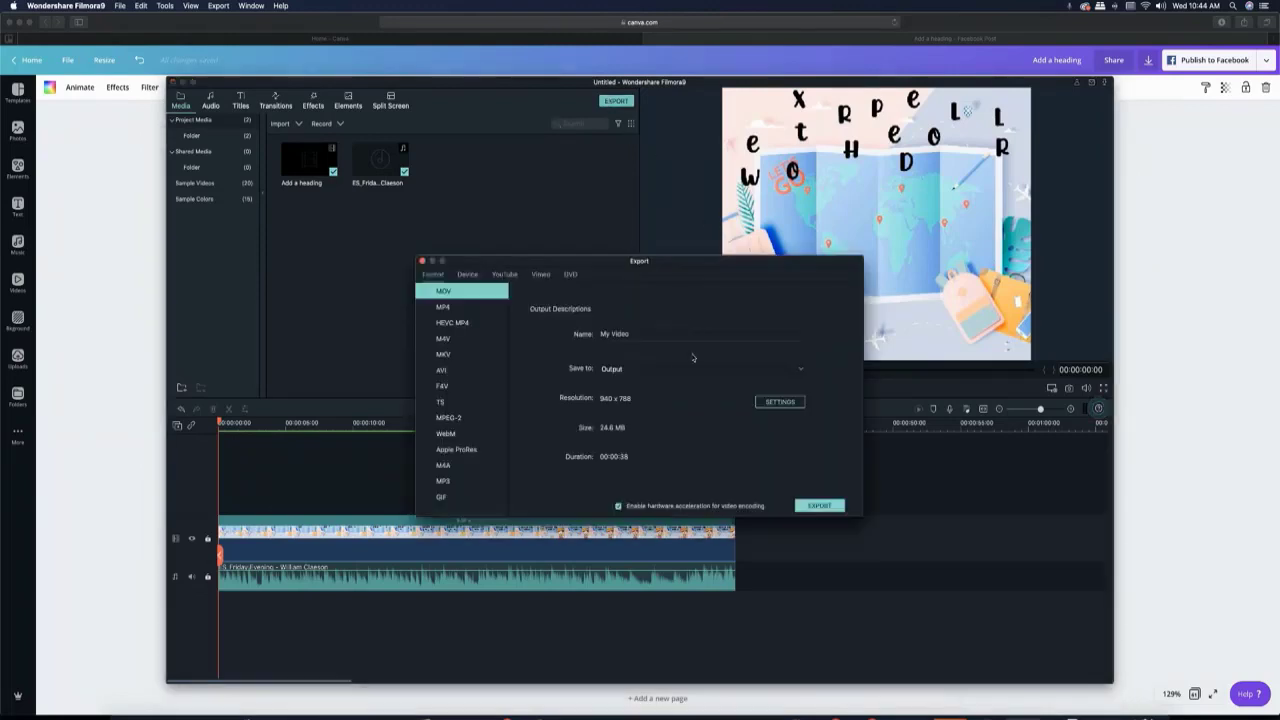
left_click(452, 312)
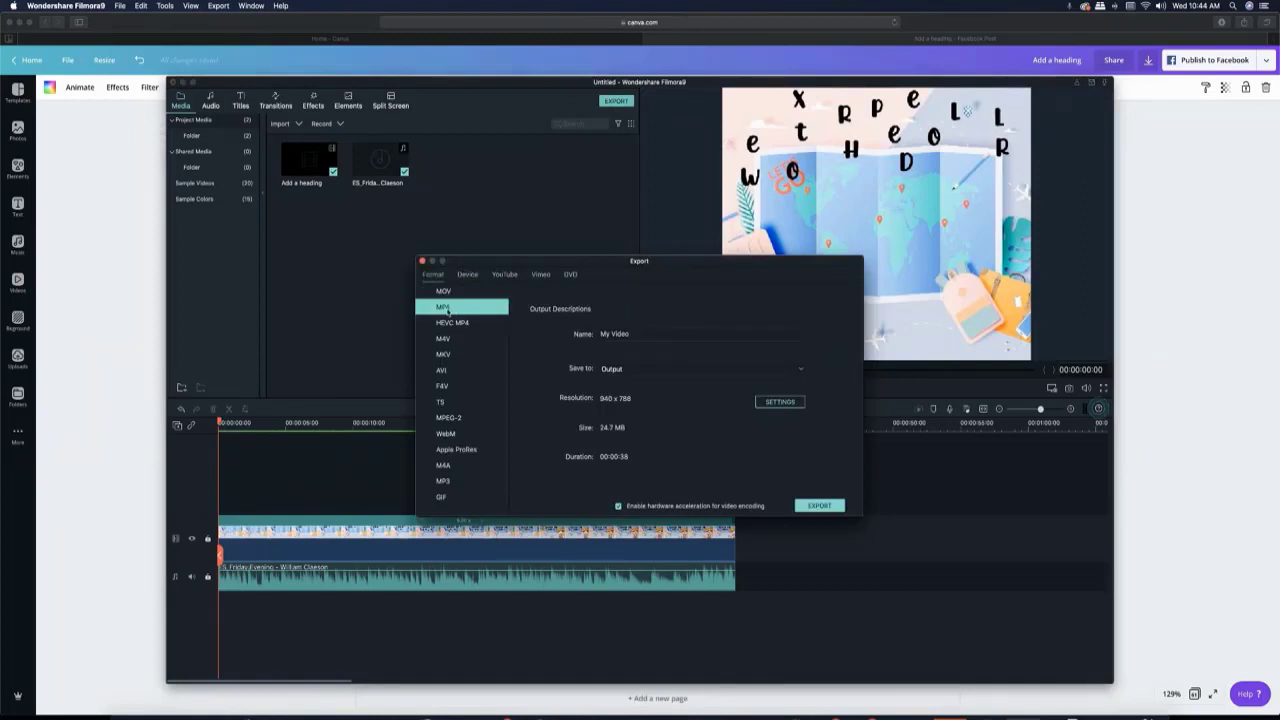
left_click_drag(643, 335, 549, 335)
type("S")
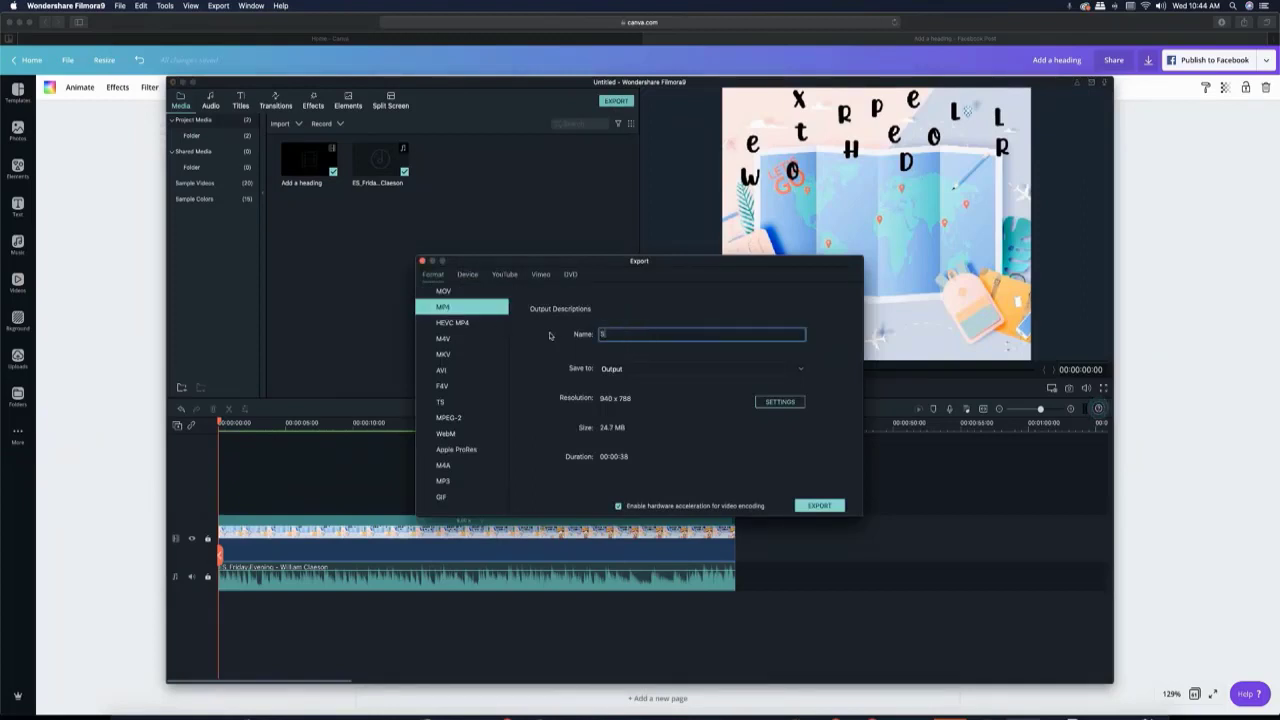
type("top Motion Travel")
left_click(640, 369)
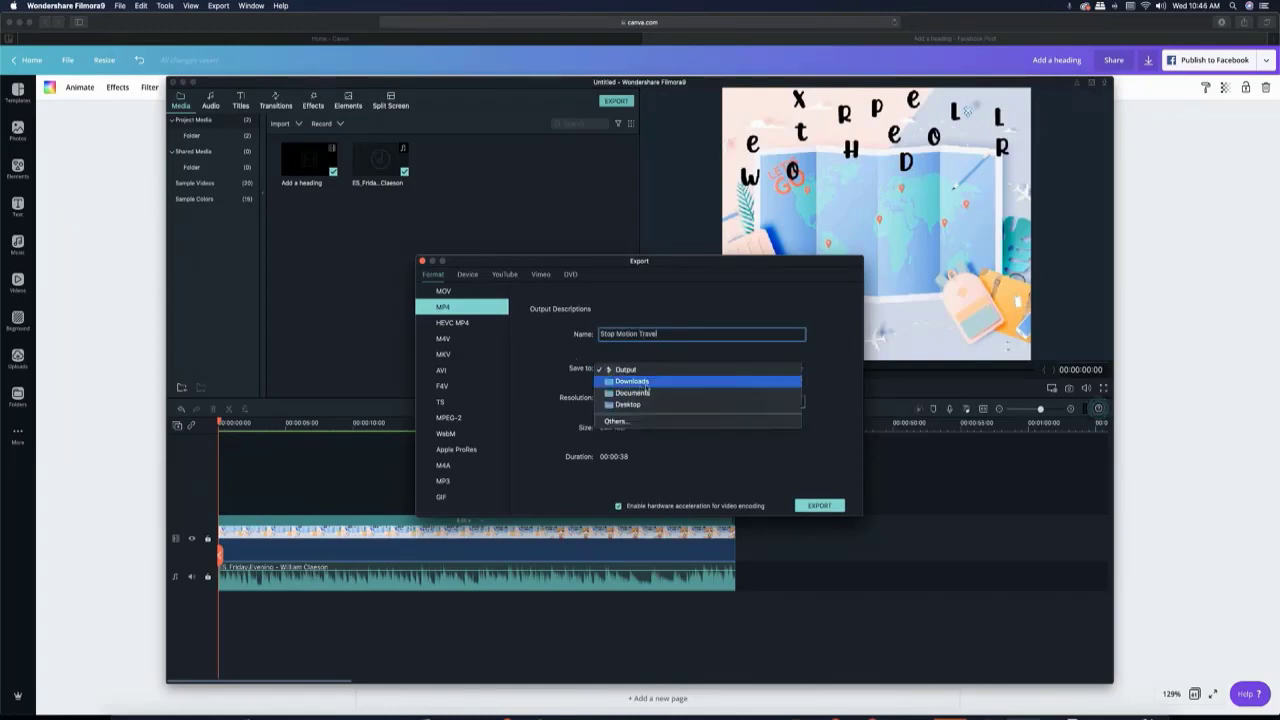
left_click(655, 382)
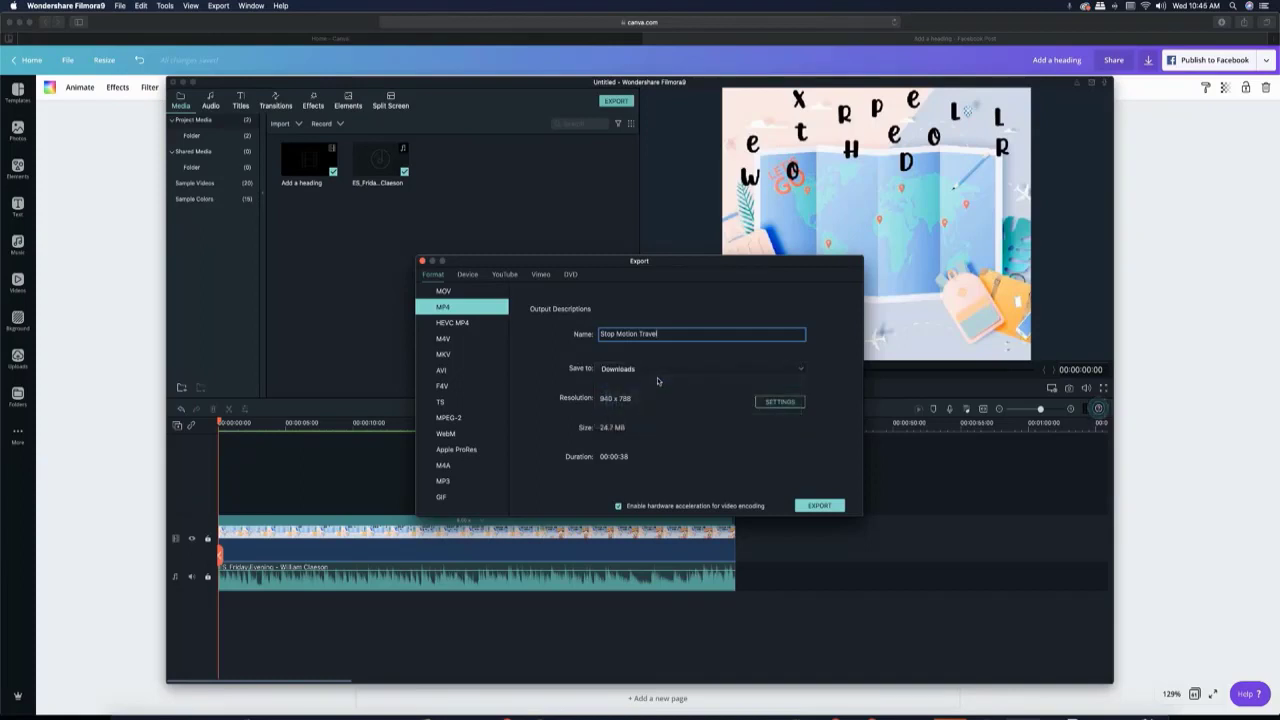
left_click(818, 506)
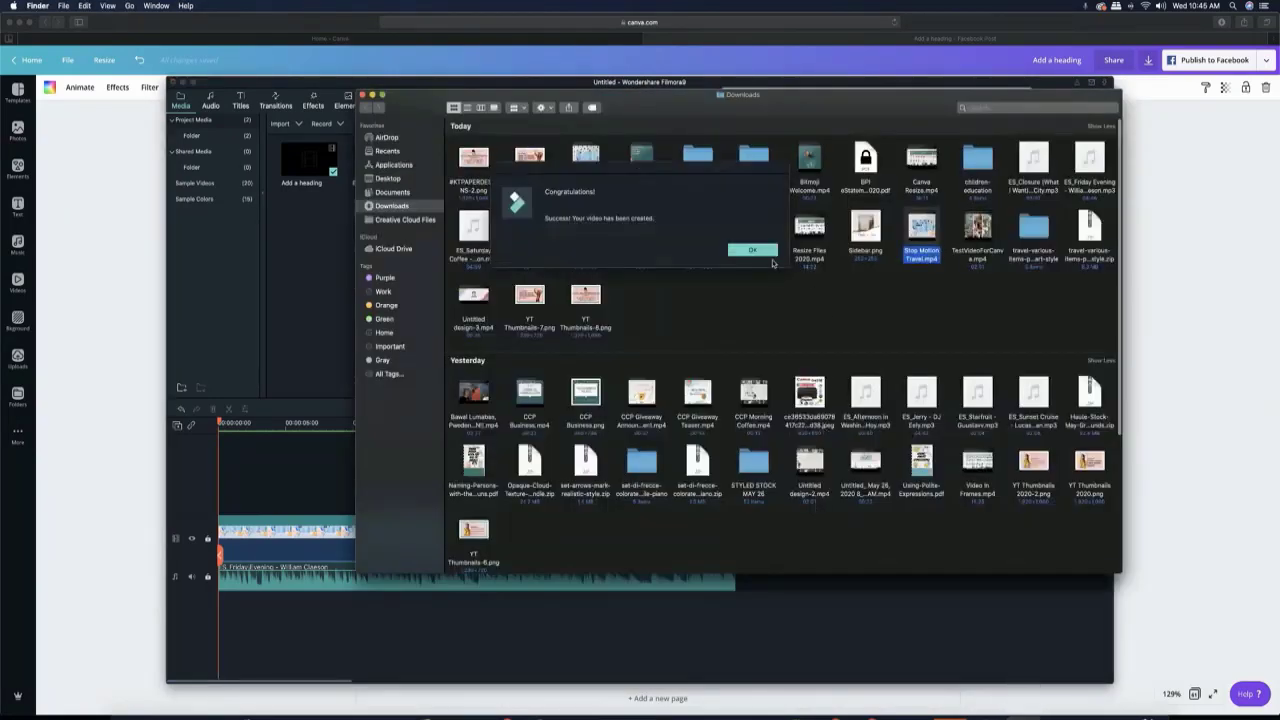
left_click(768, 252)
- Open the exported "Stop Motion Travel.mp4" from Downloads in QuickTime Player, watch it to the end and close it
left_click(1101, 710)
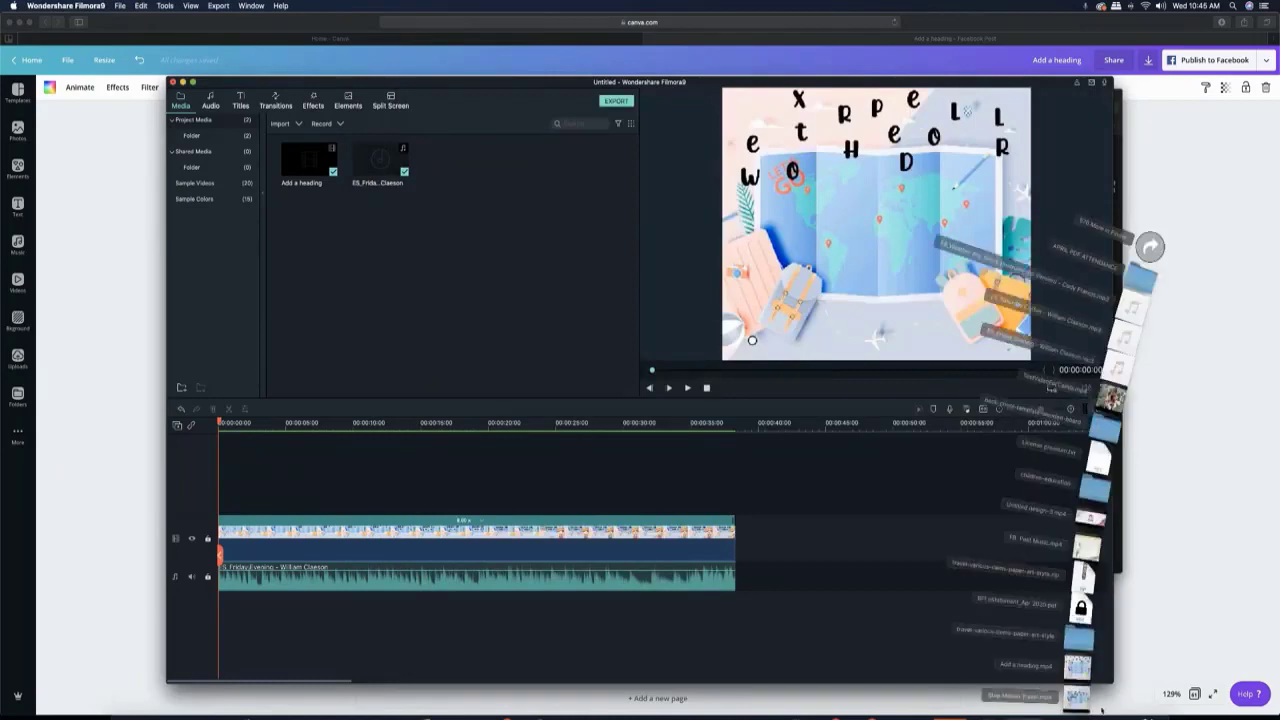
left_click(1078, 696)
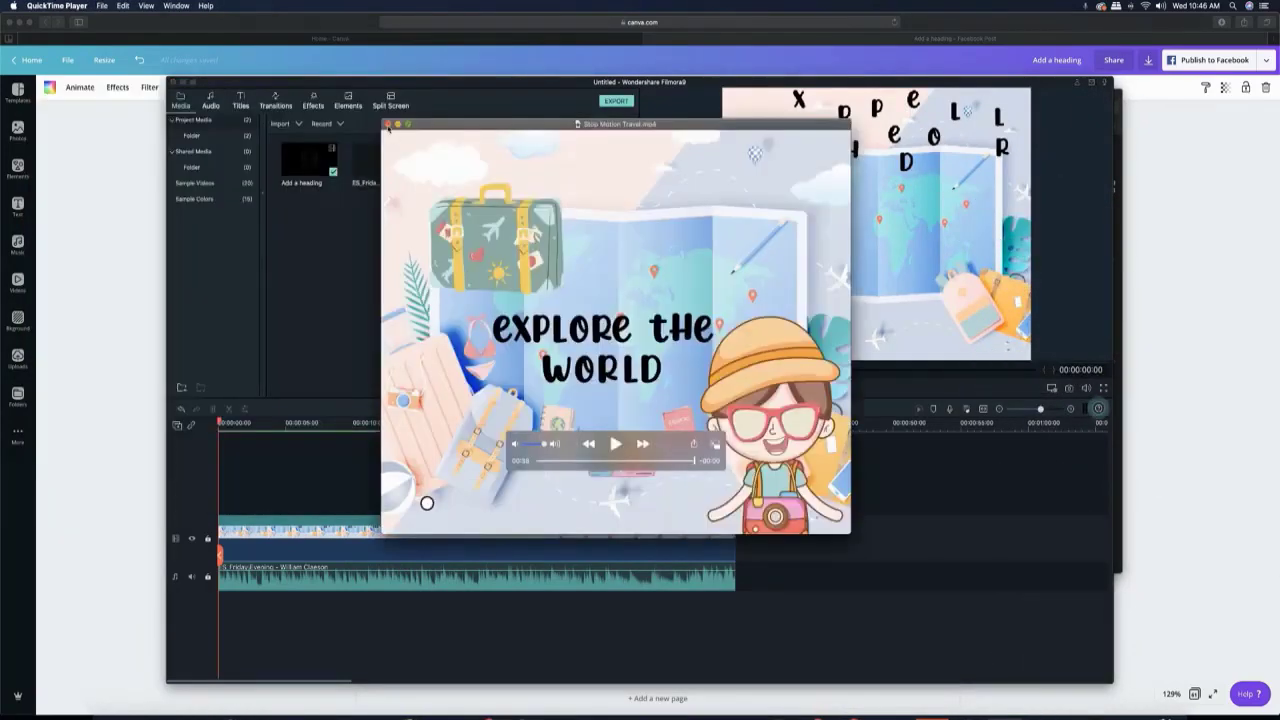
left_click(389, 127)
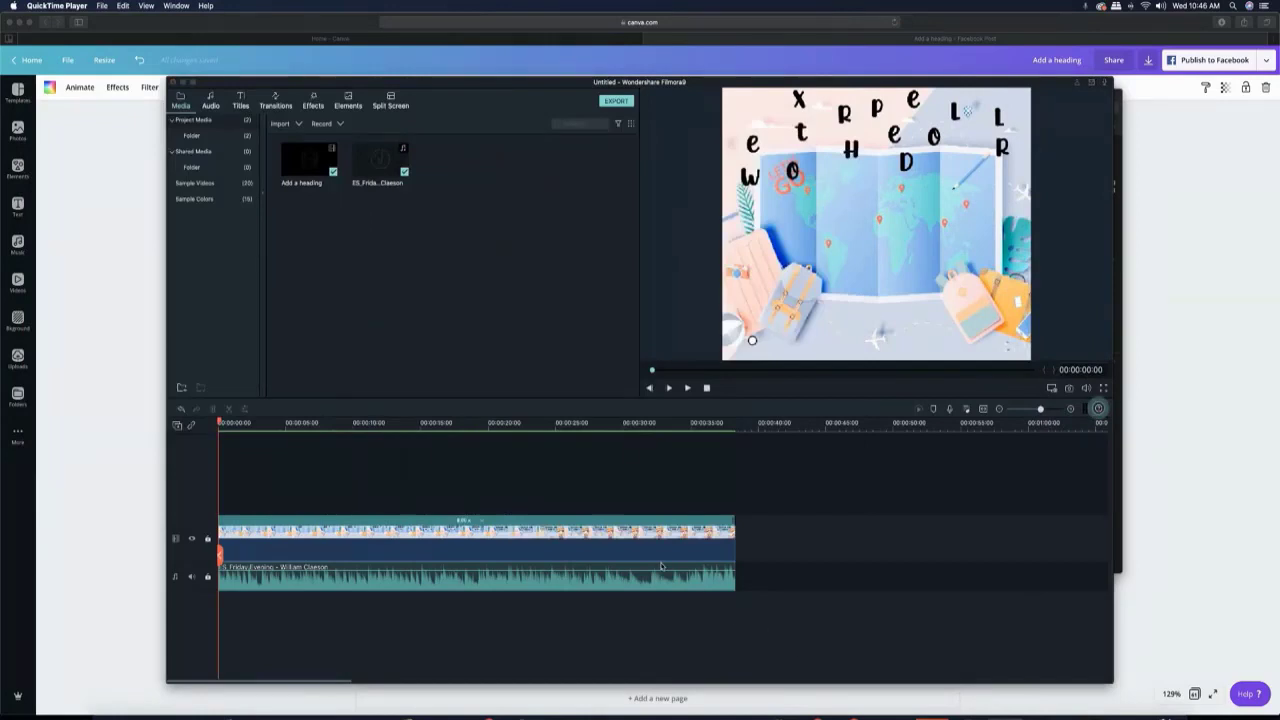